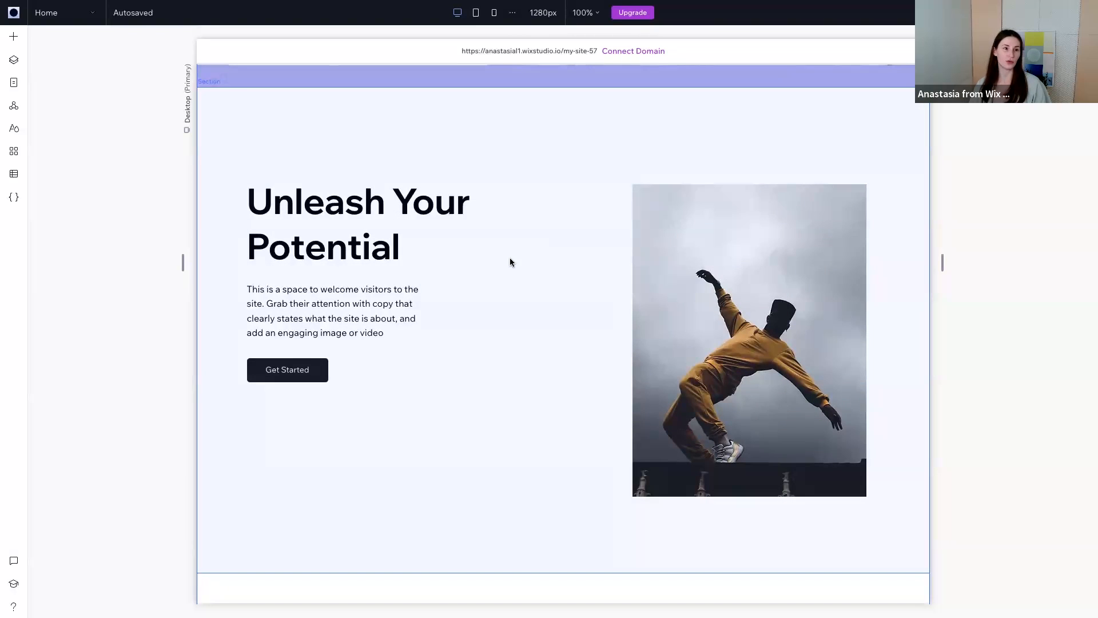
Inspect the size settings of the "Unleash Your Potential" heading and resize the canvas to preview how the section scales.
left_click(389, 222)
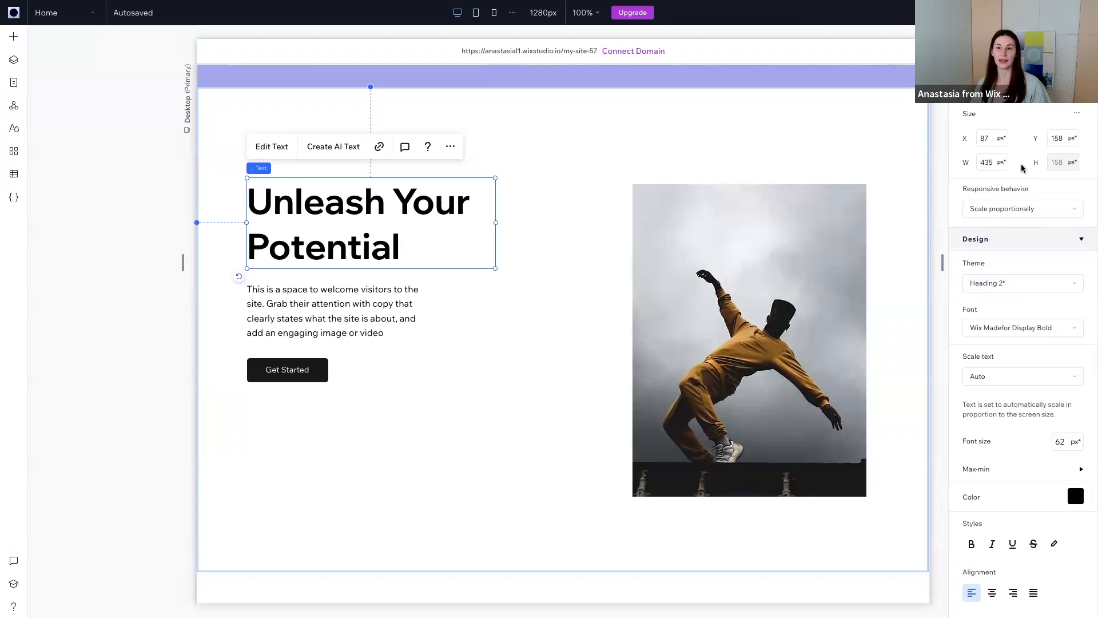
left_click(1065, 140)
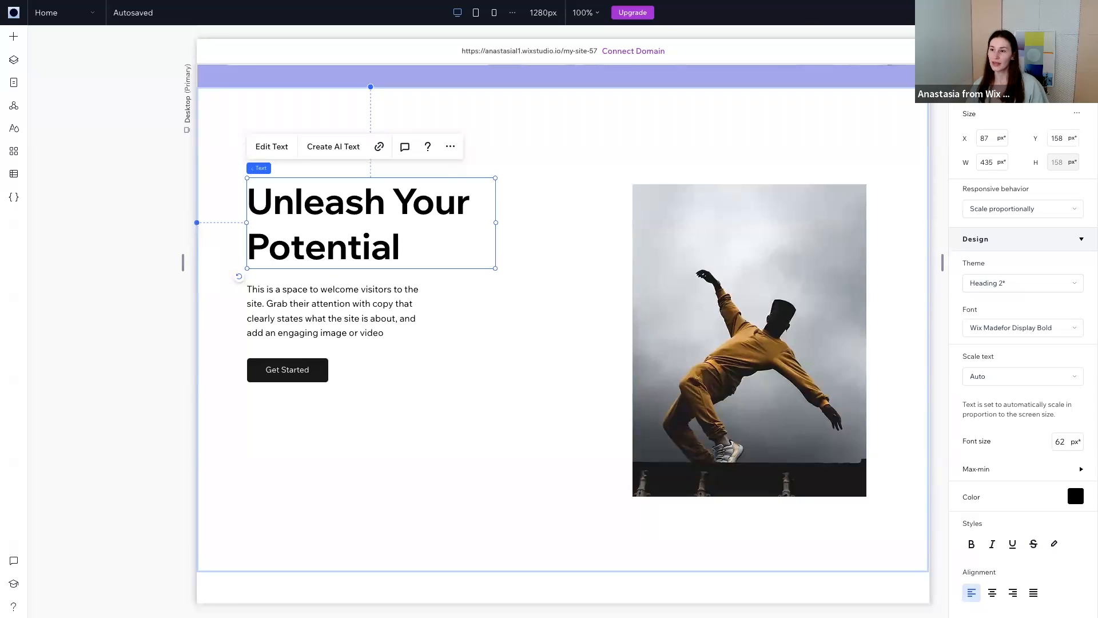
left_click(171, 284)
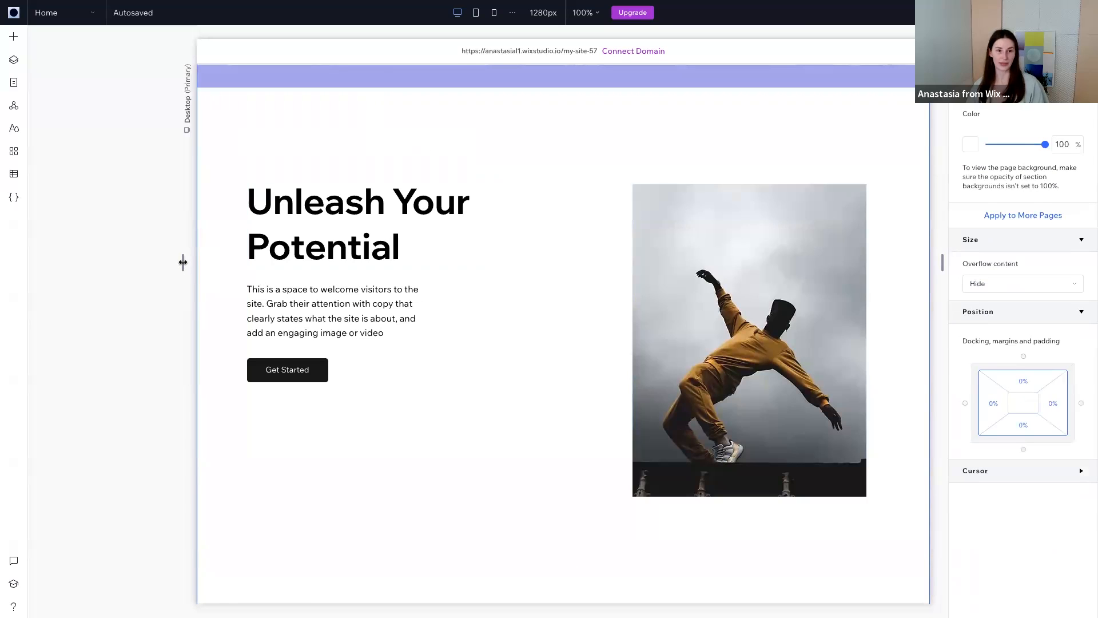
left_click_drag(183, 262, 111, 269)
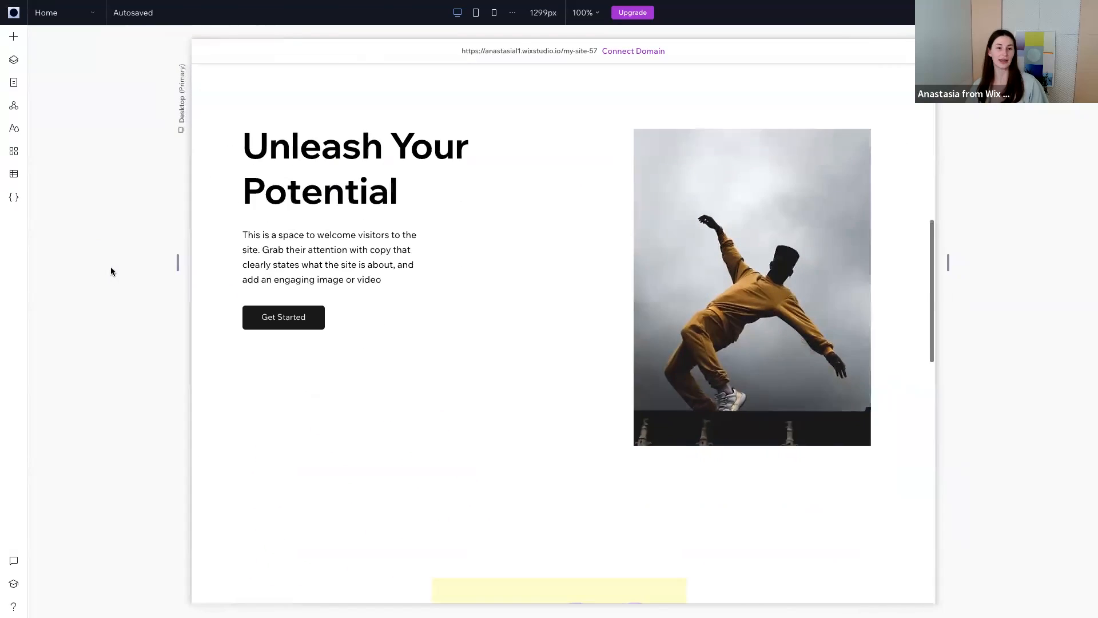
Review the responsive behavior options offered for the Get Started button and the "Unleash Your Potential" heading.
left_click(322, 340)
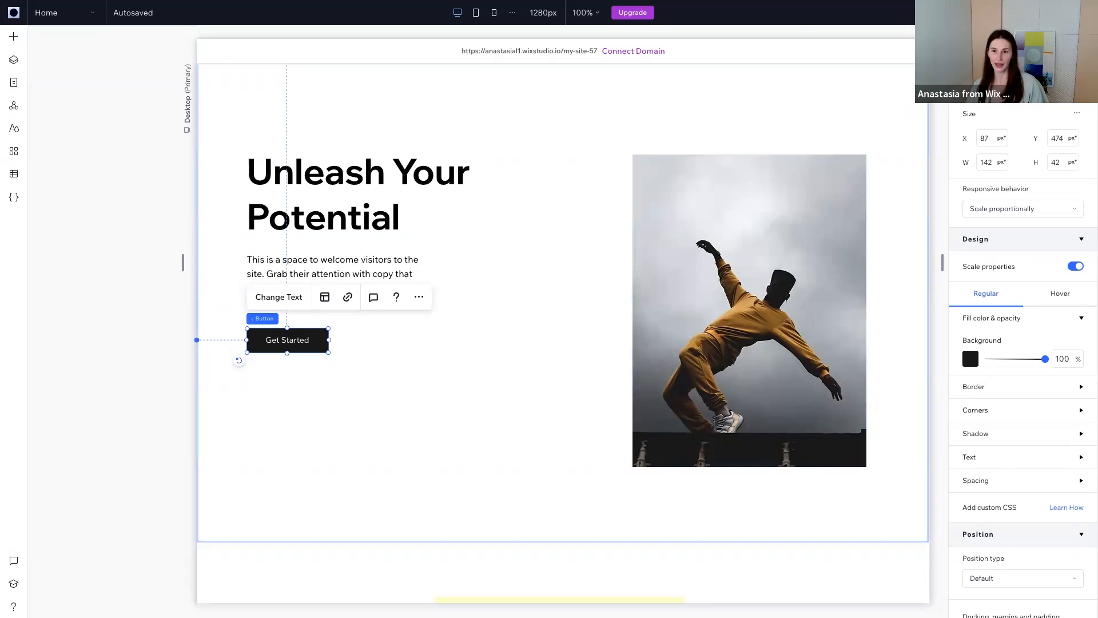
left_click(1075, 212)
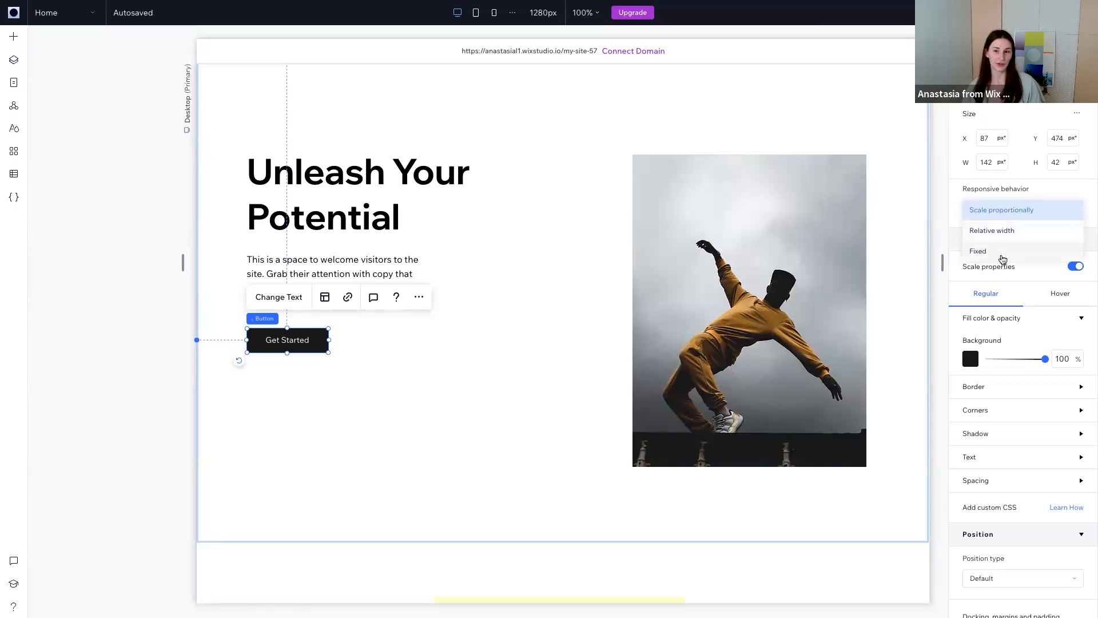
left_click(345, 202)
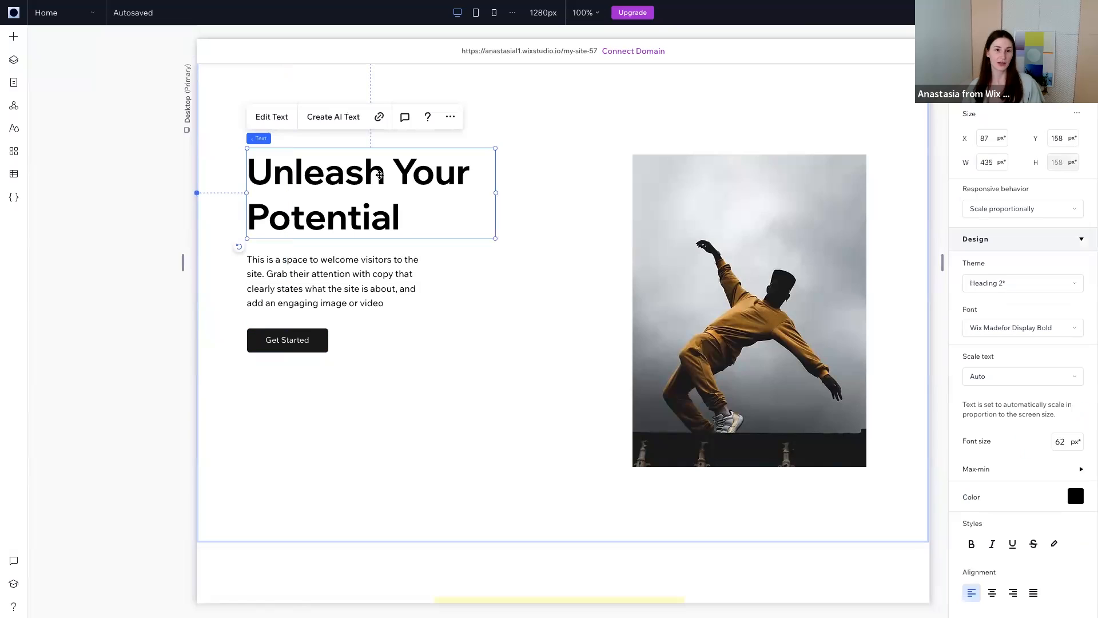
left_click(1072, 209)
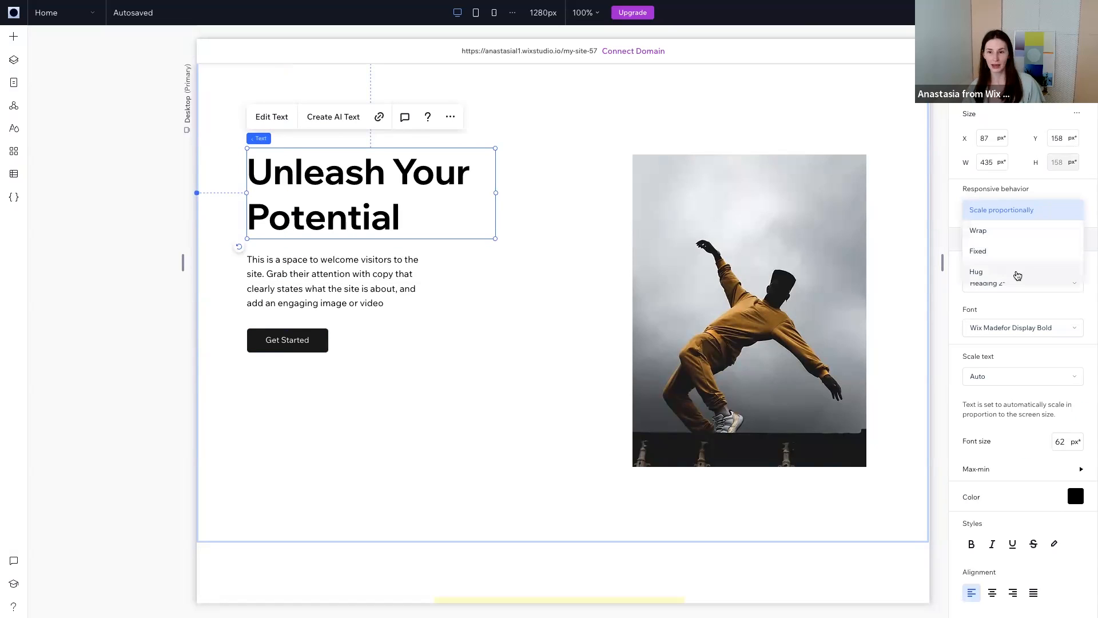
key("Escape")
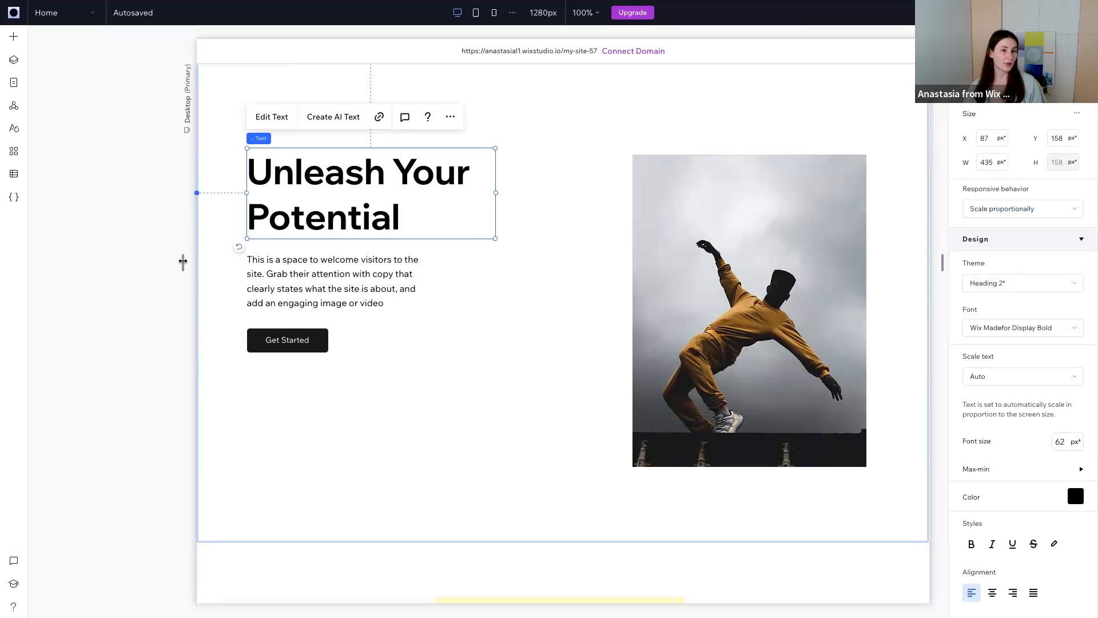
Narrow the canvas to about 1001 px to preview how the text, button and image scale.
left_click_drag(183, 261, 310, 255)
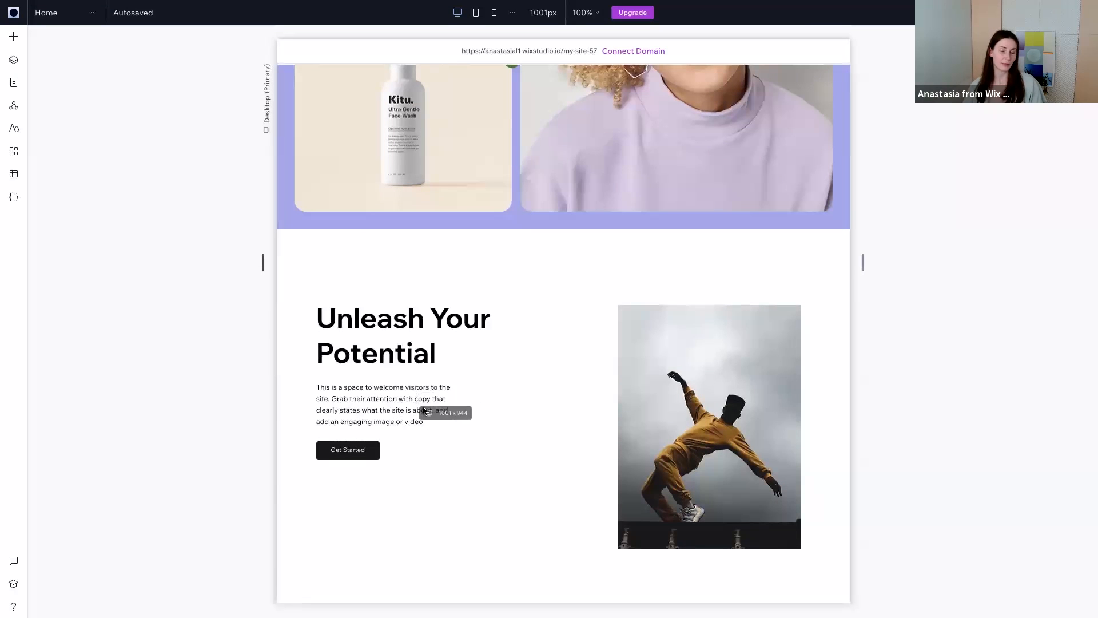
left_click_drag(426, 402, 425, 400)
scroll(425, 400, "down", 2)
Set the welcome paragraph's responsive behavior to Wrap and test it by resizing the canvas.
left_click(352, 424)
scroll(483, 415, "down", 1)
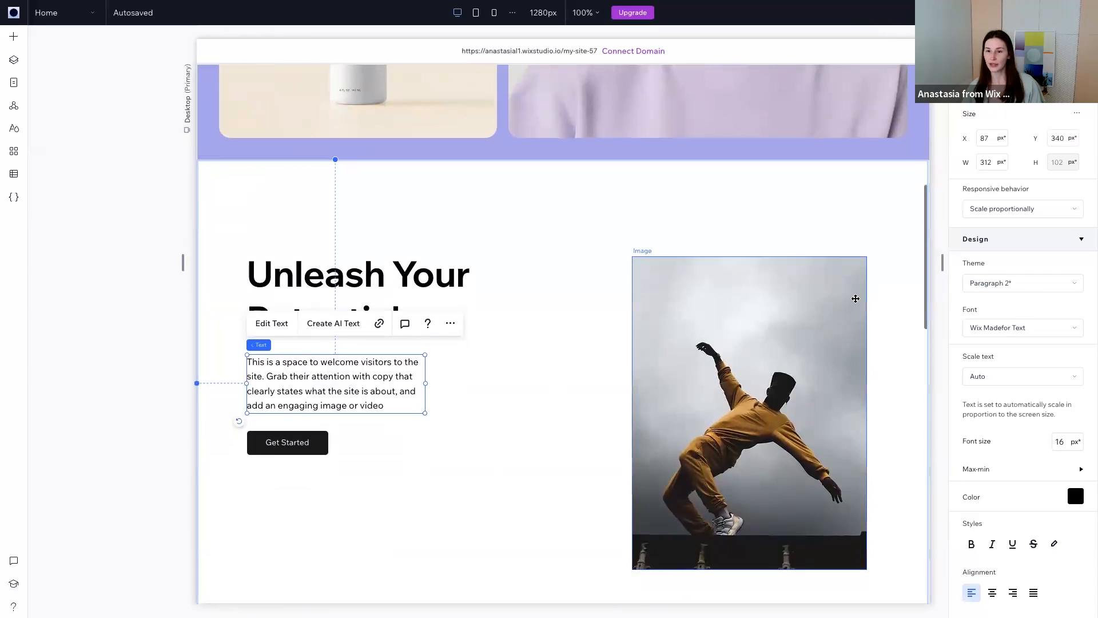
left_click(1076, 211)
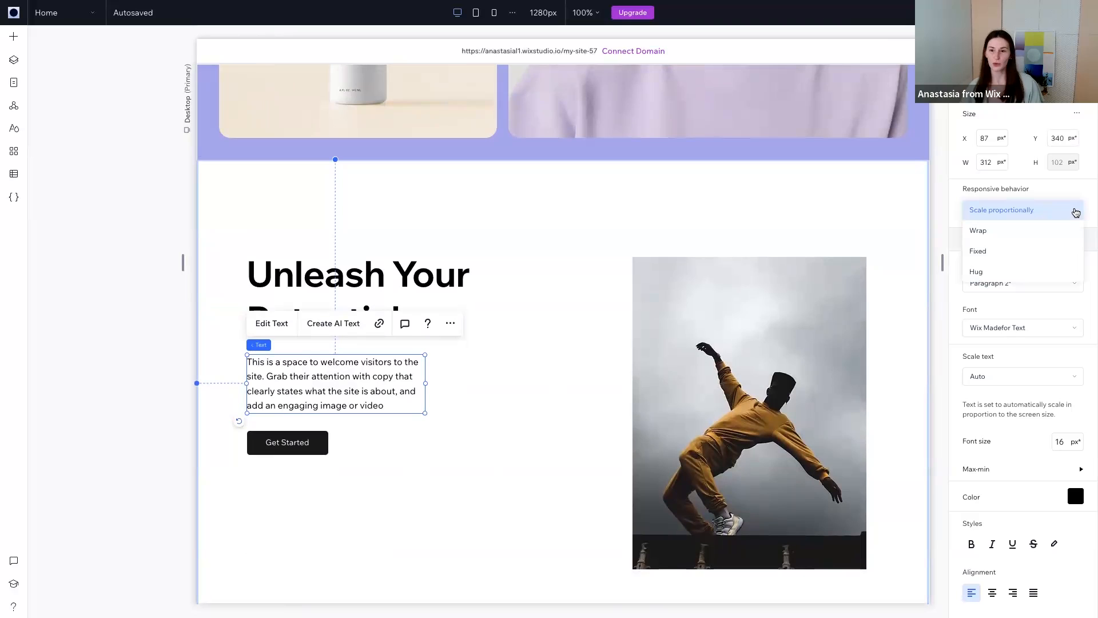
left_click(993, 232)
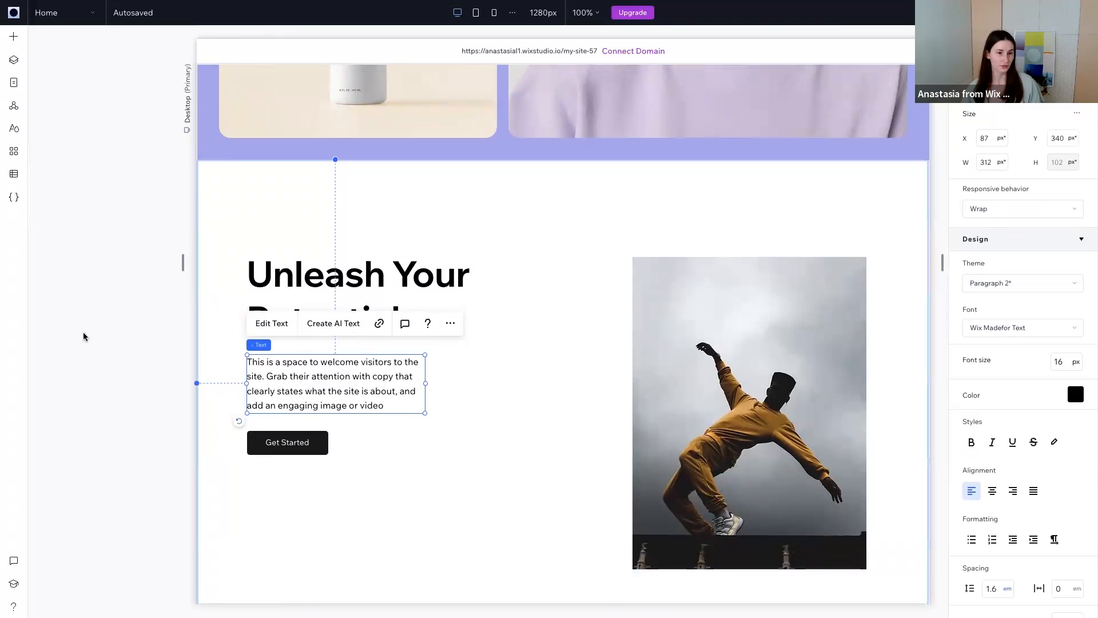
left_click_drag(180, 260, 147, 208)
Set the Get Started button's responsive behavior to Fixed.
left_click(459, 273)
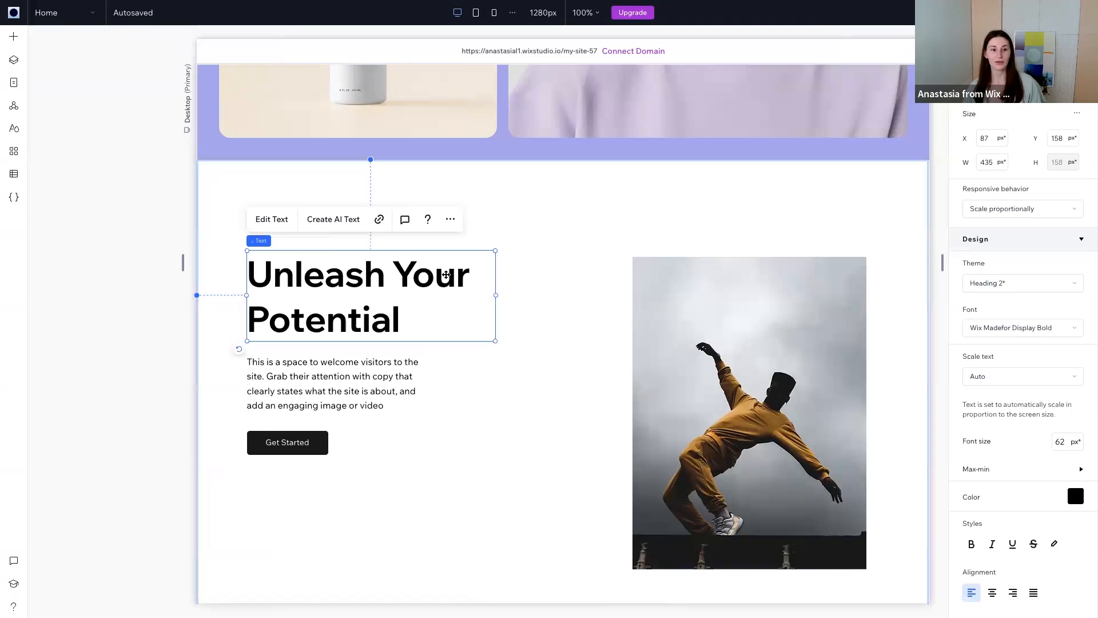
left_click(303, 446)
left_click(1042, 215)
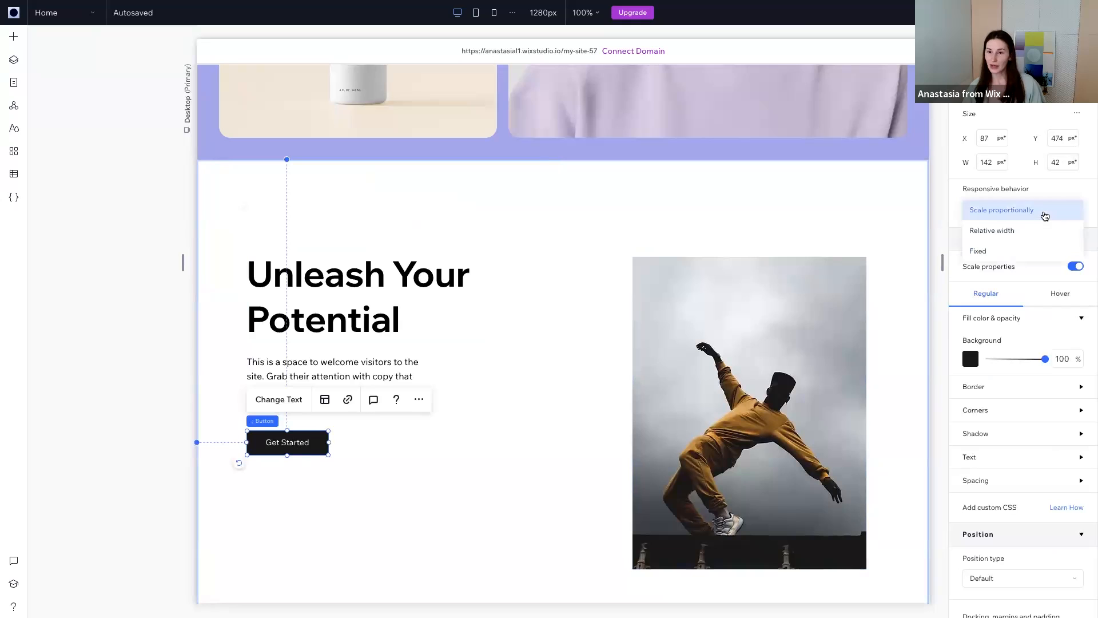
left_click(995, 252)
Try the Stretch responsive behavior on the dancer image and switch it back to Scale proportionally.
left_click(774, 319)
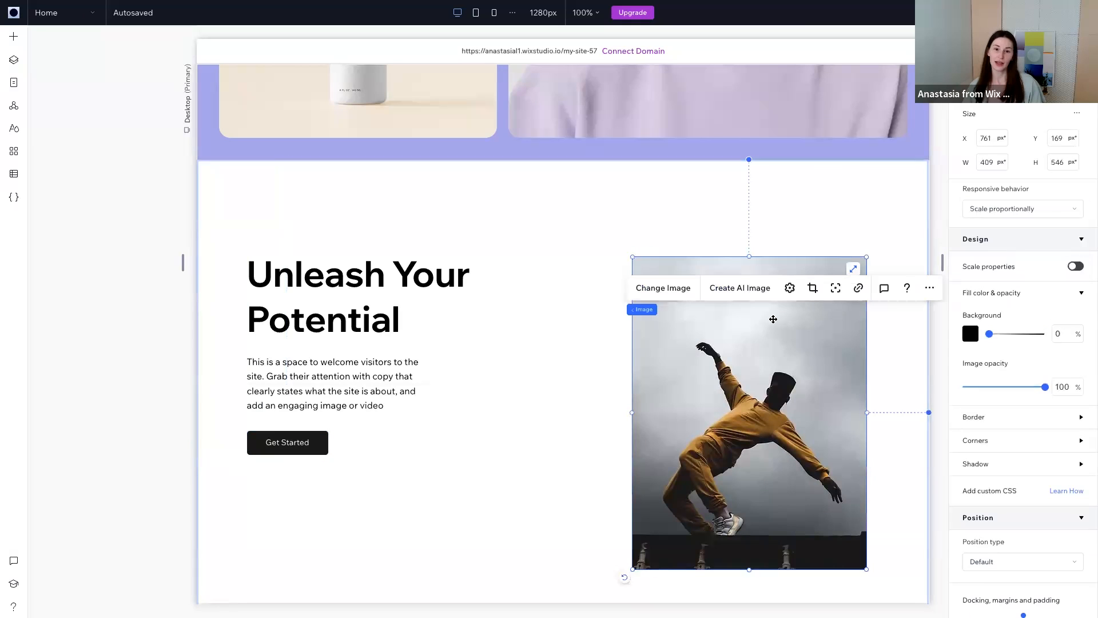
left_click(1063, 211)
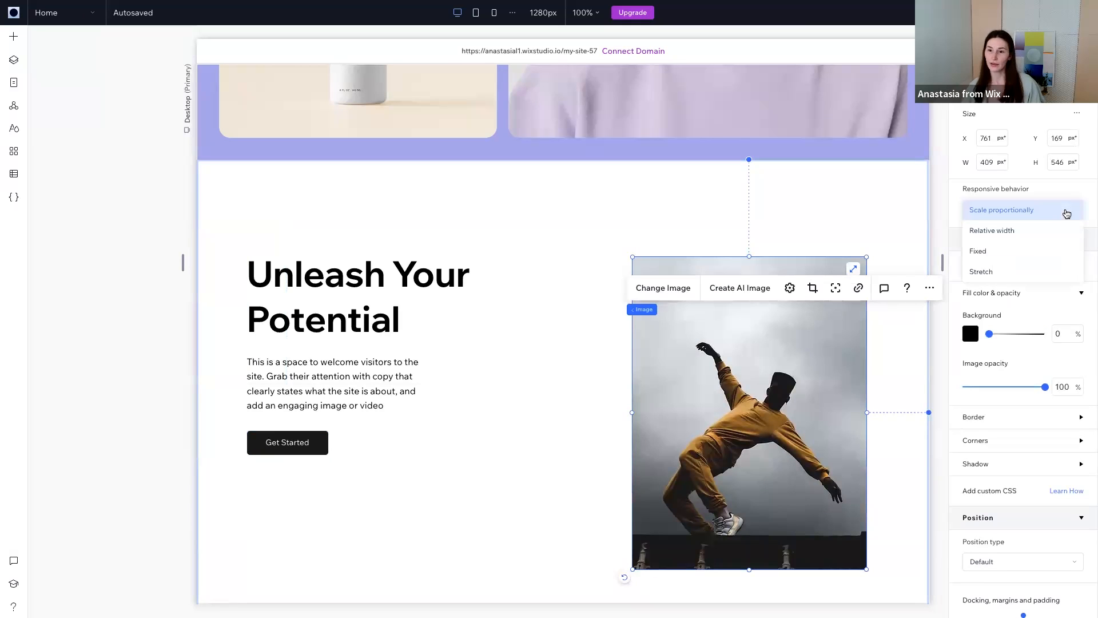
left_click(1002, 273)
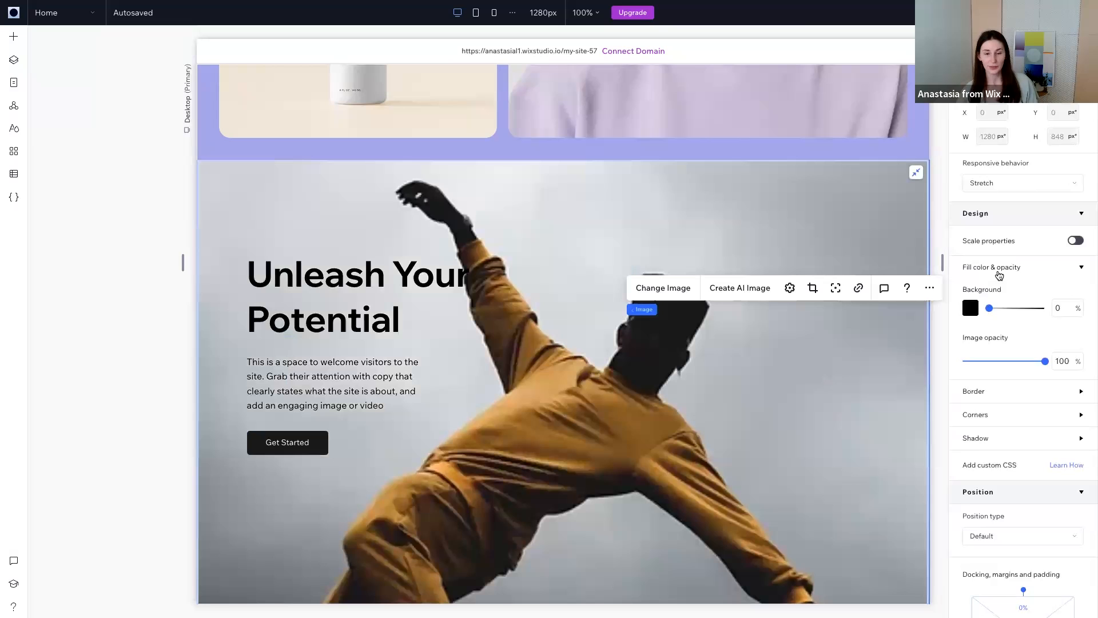
left_click(1021, 184)
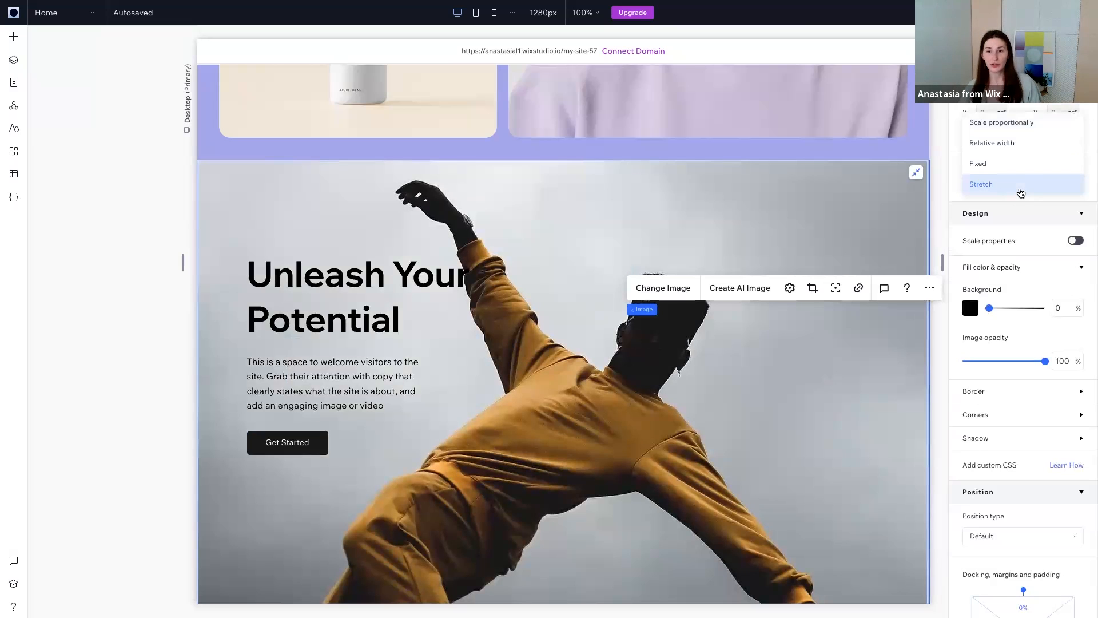
left_click(1002, 125)
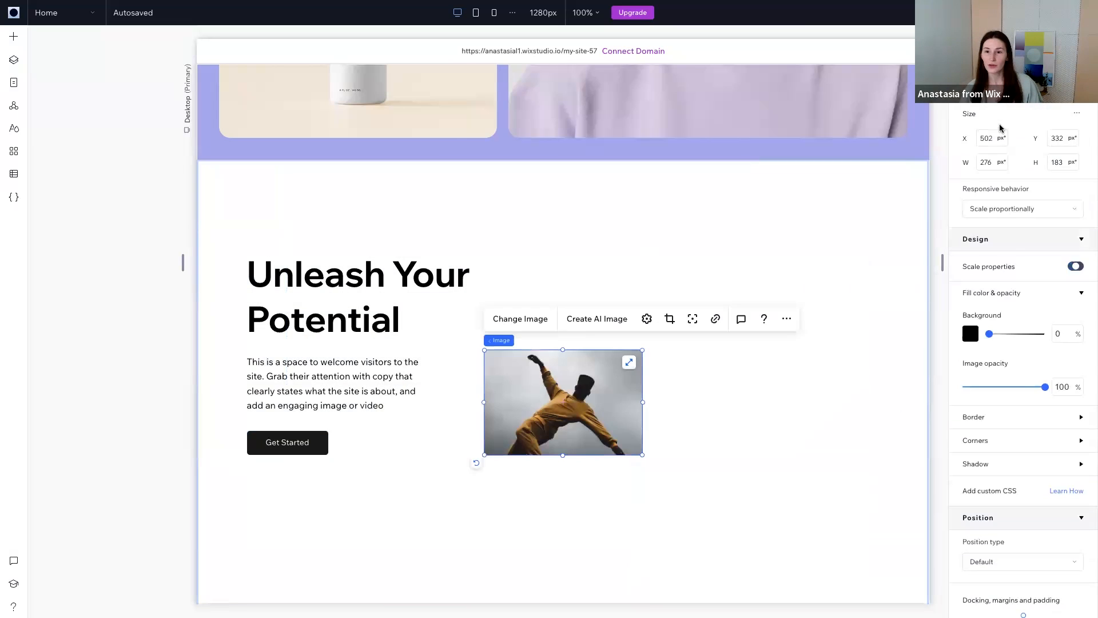
Resize the image to about 496 × 469 px beside the text and preview the section at about 1001 px canvas width.
left_click_drag(640, 351, 768, 266)
left_click_drag(627, 455, 627, 536)
left_click_drag(635, 399, 724, 358)
left_click_drag(658, 345, 658, 373)
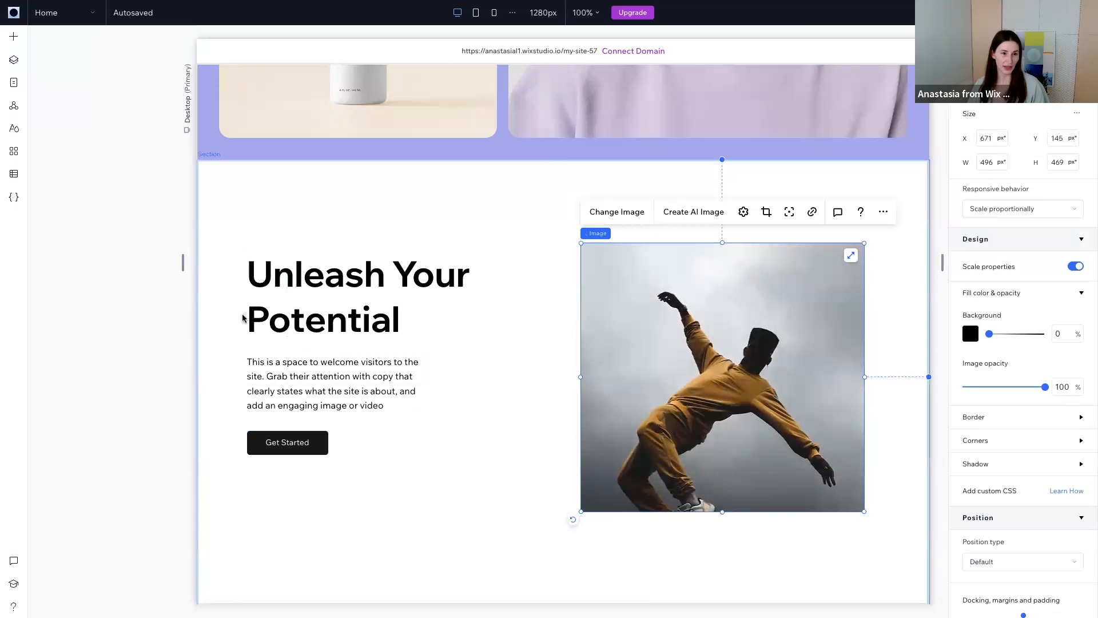
left_click_drag(183, 263, 264, 265)
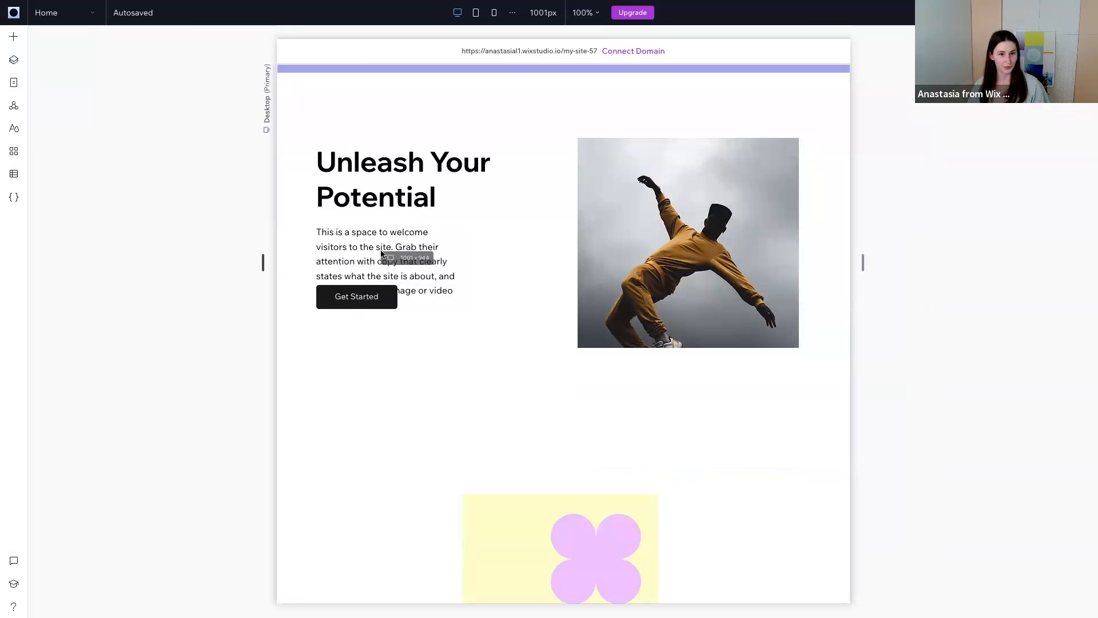
key("ctrl+z")
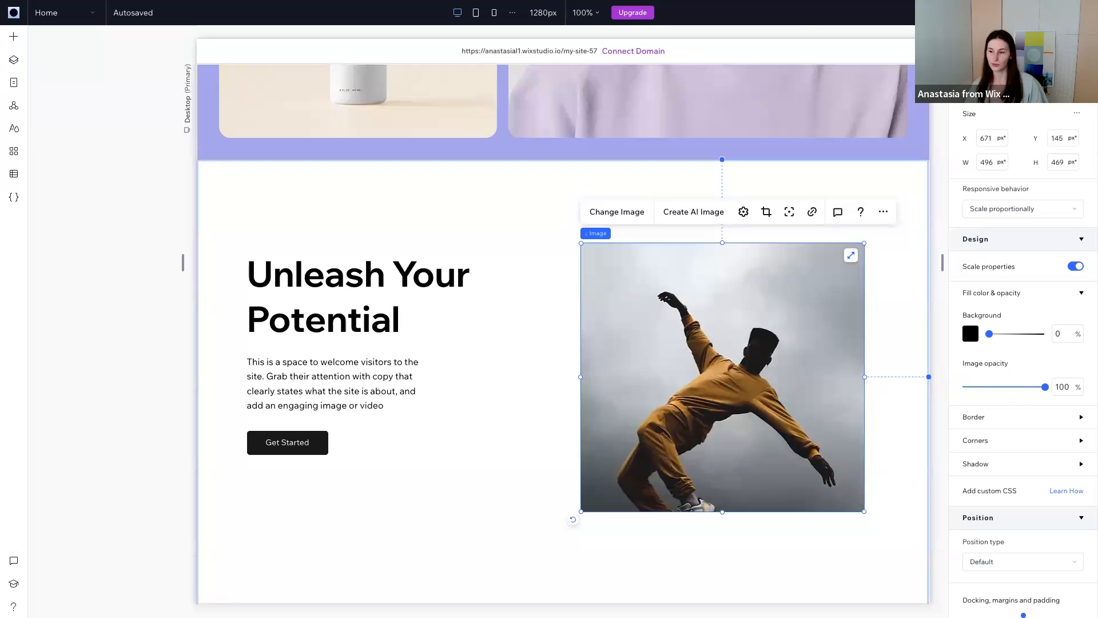
Browse the available section grid layout tools and switch to the presentation slide "Layouting tools: which tool to use?".
left_click(13, 41)
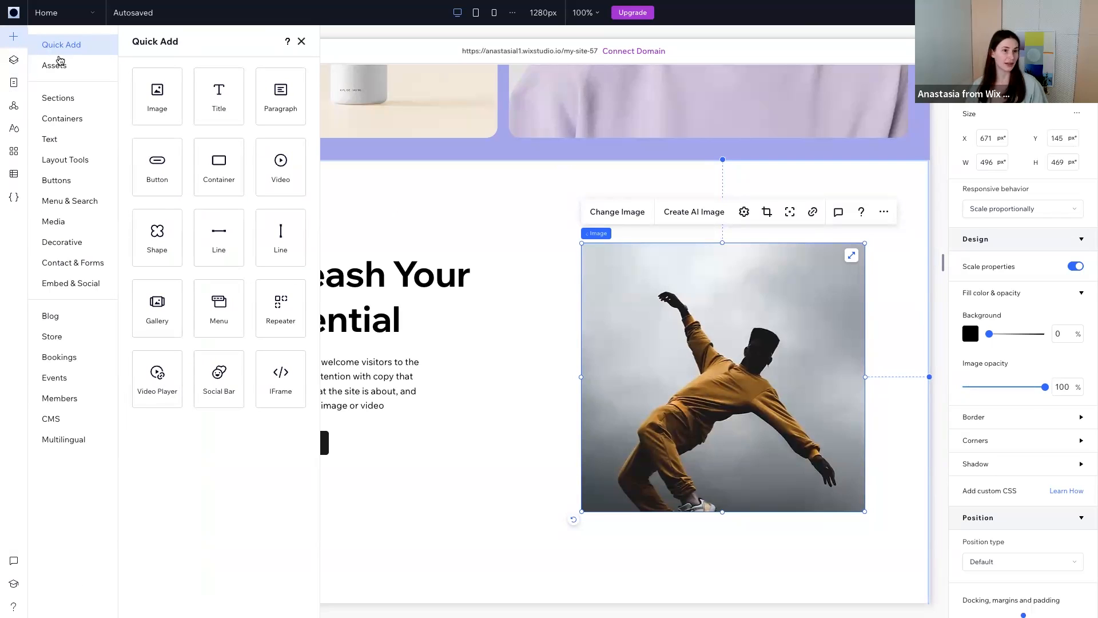
left_click(81, 161)
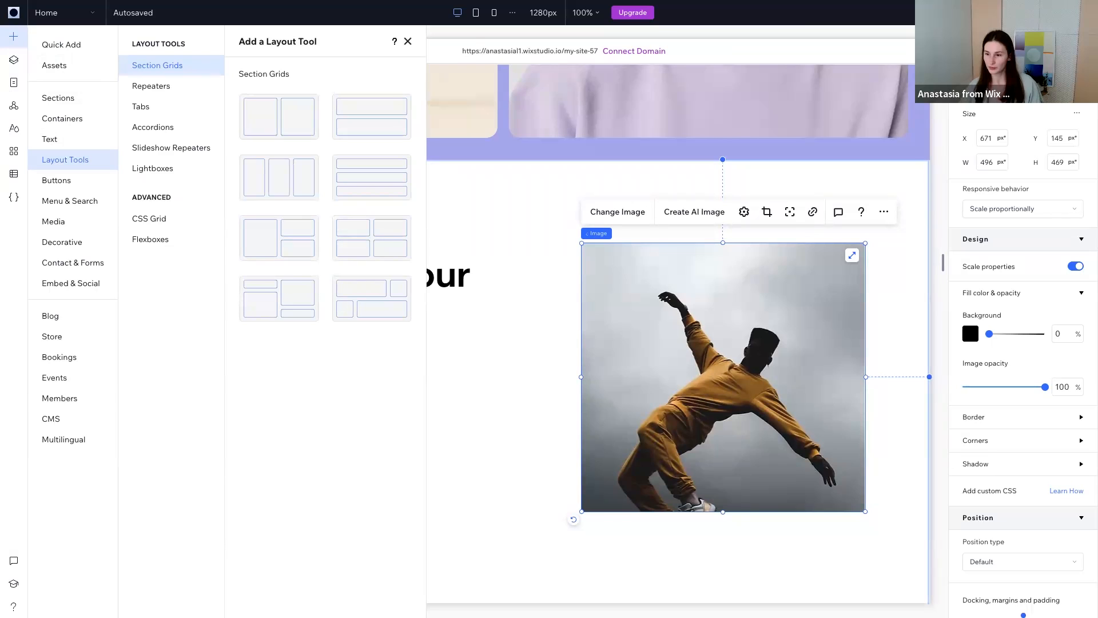
key("ctrl+Left")
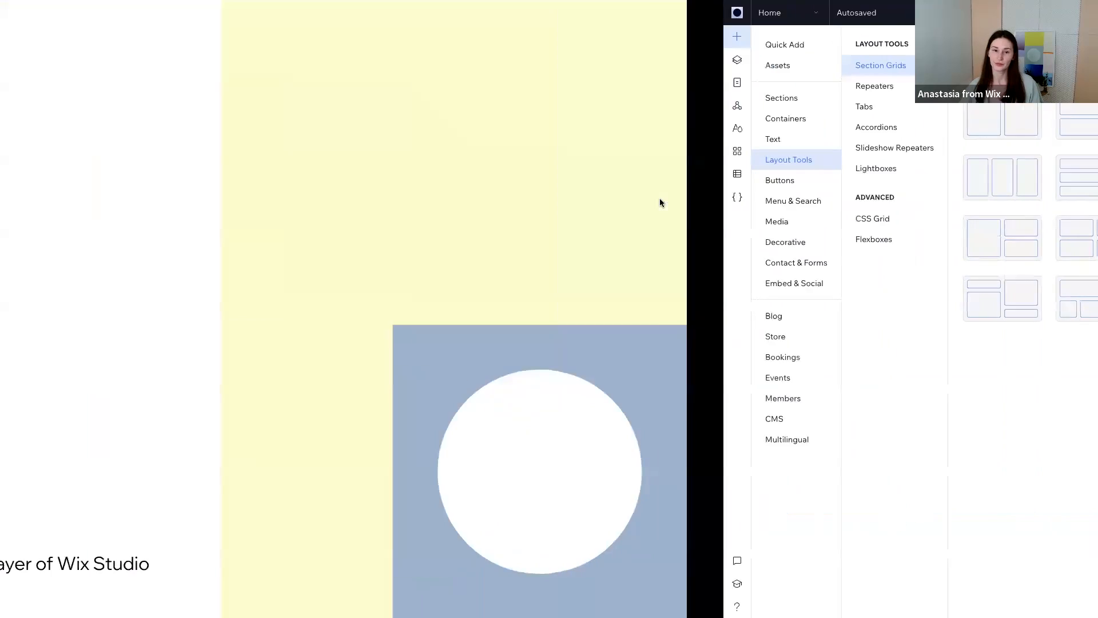
key("Right")
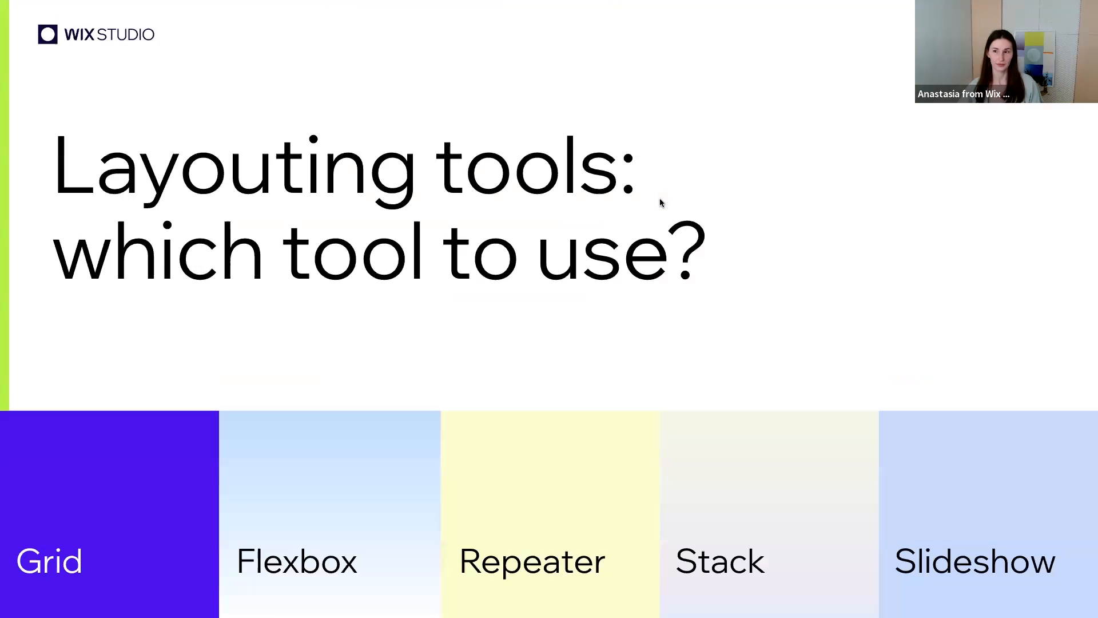
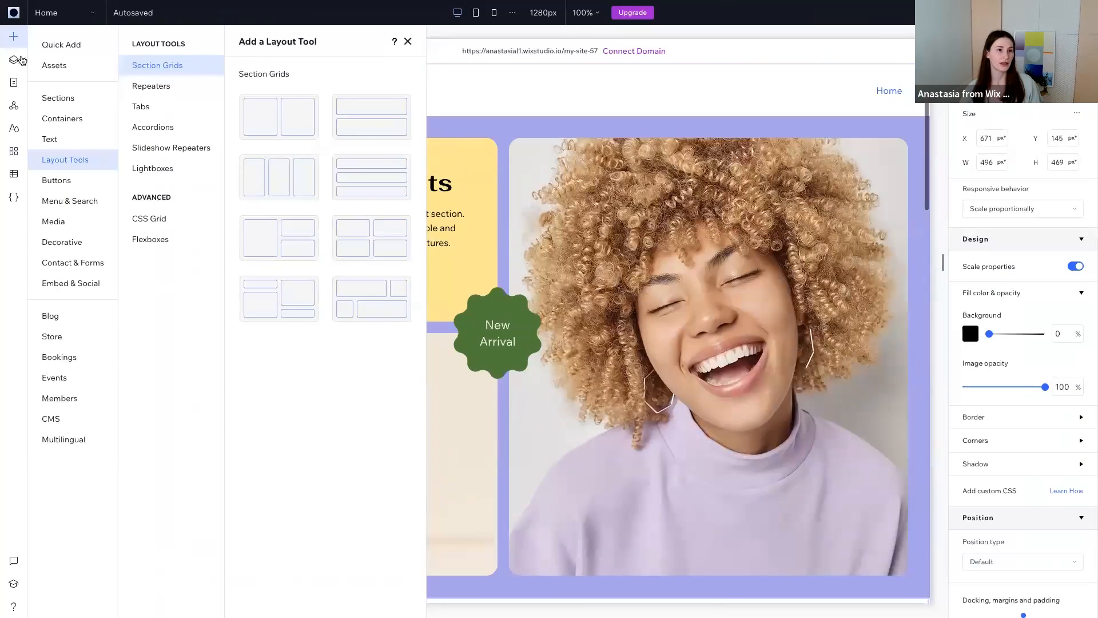
Close the element library and examine the Collage layout settings of the Our Products section.
left_click(16, 41)
scroll(566, 237, "down", 1)
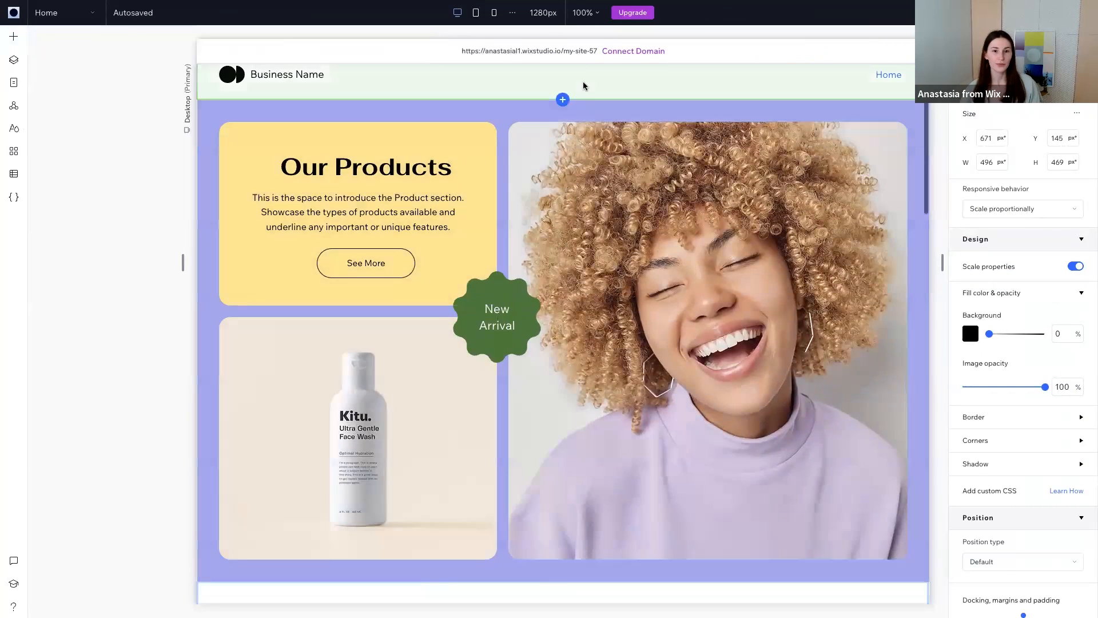
left_click(619, 110)
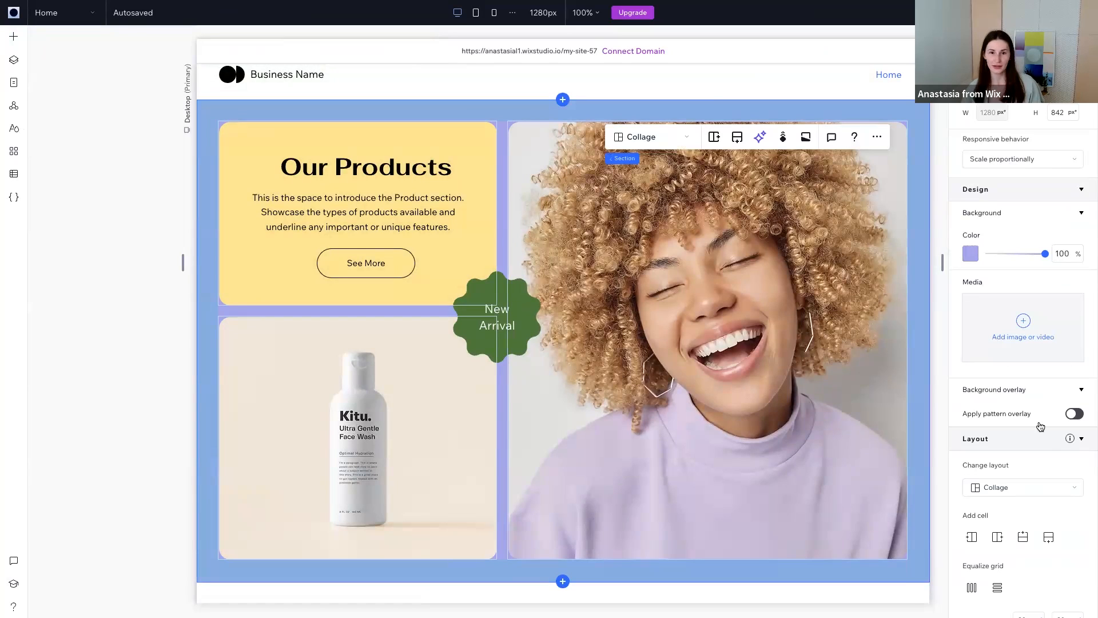
scroll(1019, 346, "down", 3)
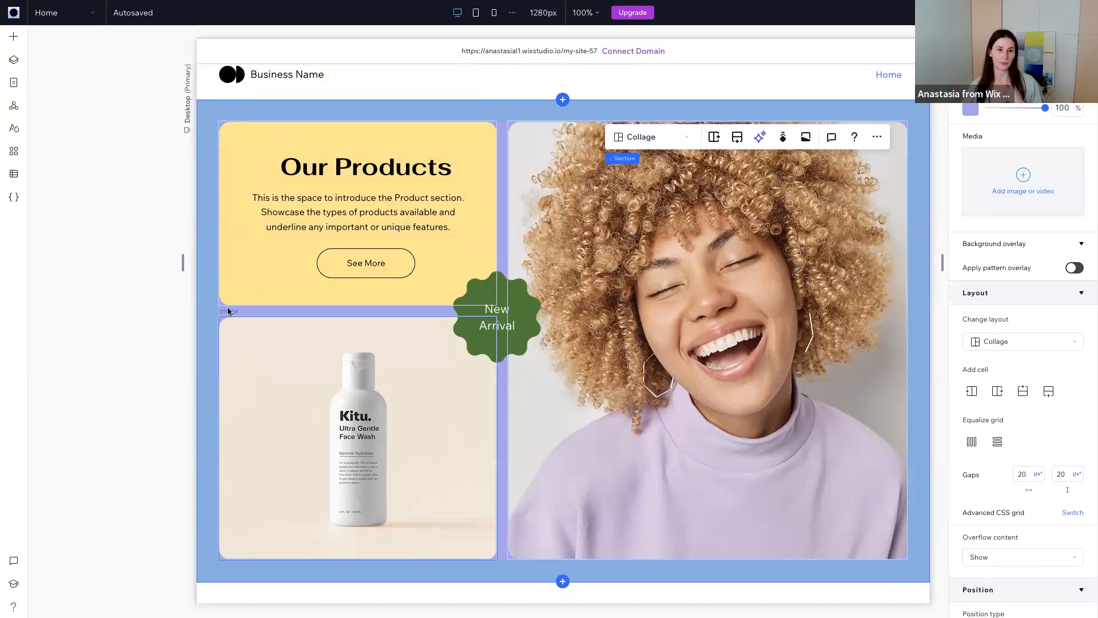
Copy the Our Products description text and paste it three times after the original within the same text box.
left_click(444, 222)
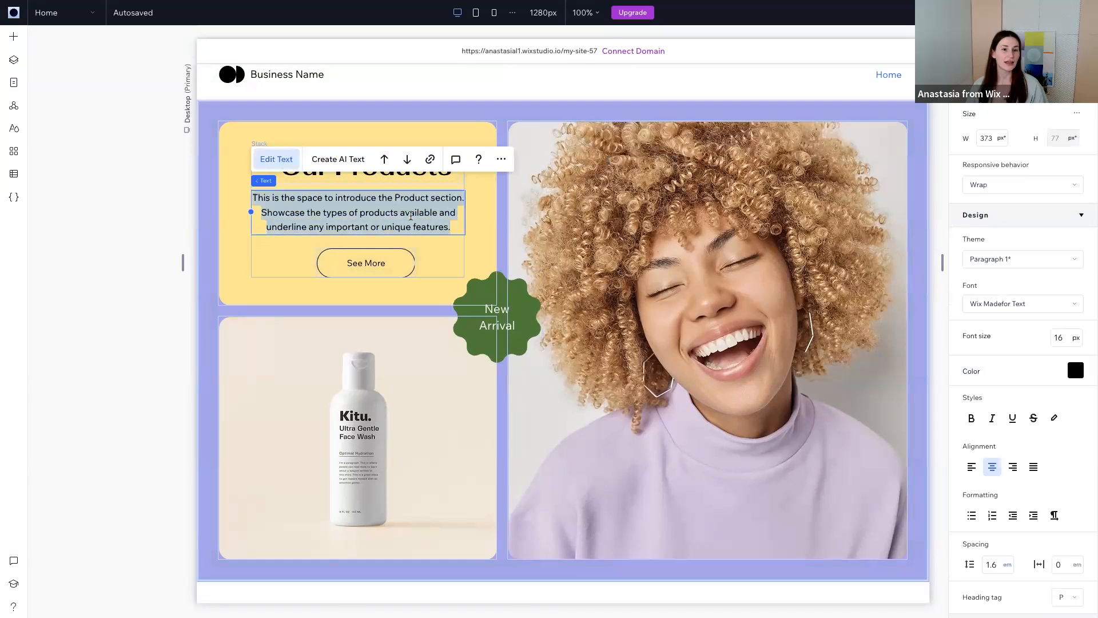
left_click(455, 228)
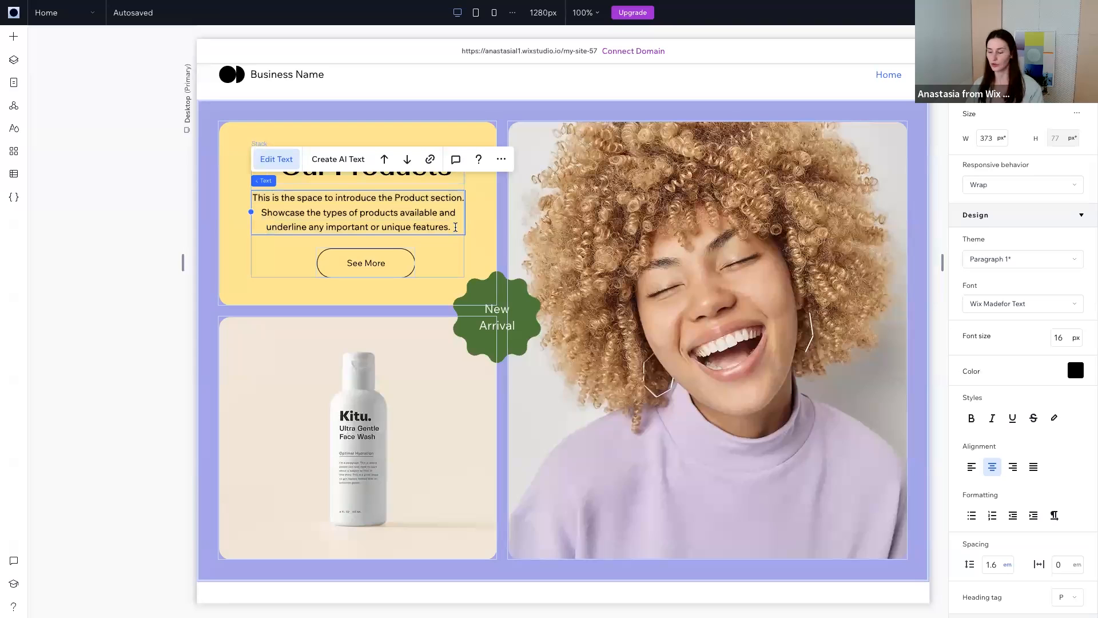
left_click_drag(455, 227, 250, 200)
key("ctrl+c")
left_click(456, 224)
key("ctrl+v")
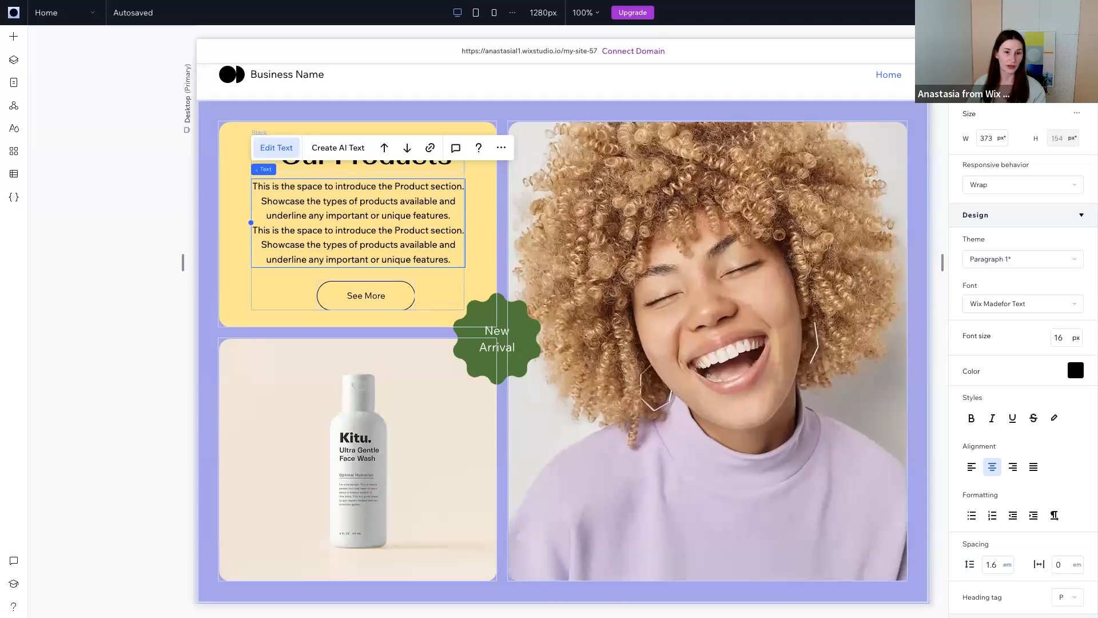
key("ctrl+v")
key("ctrl+v")
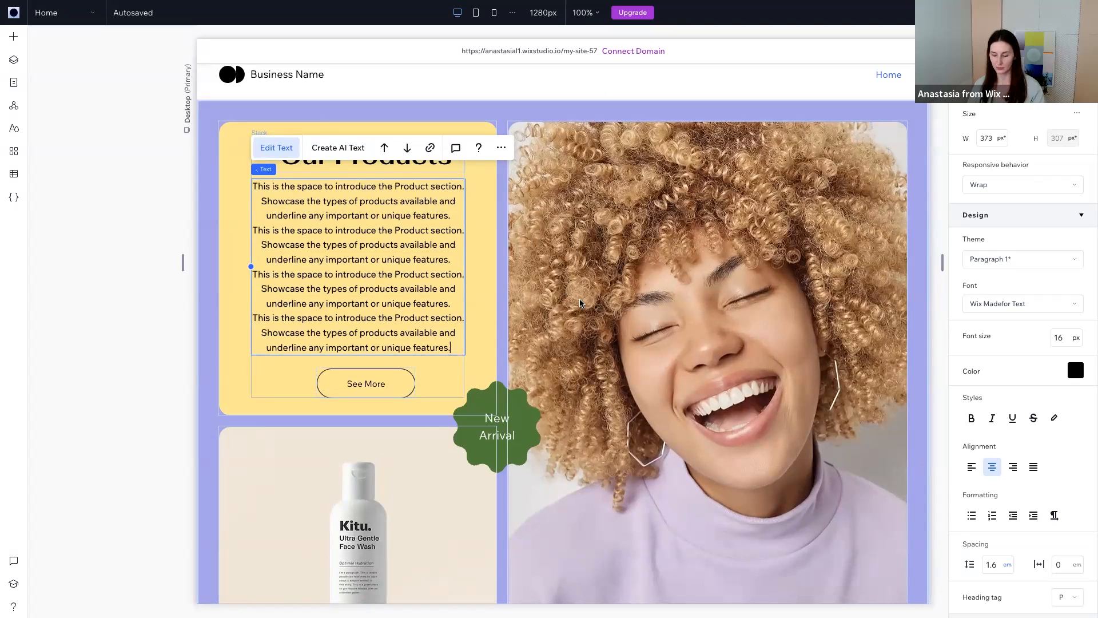
Deselect the Our Products description and undo the three pasted copies of its text.
left_click(149, 301)
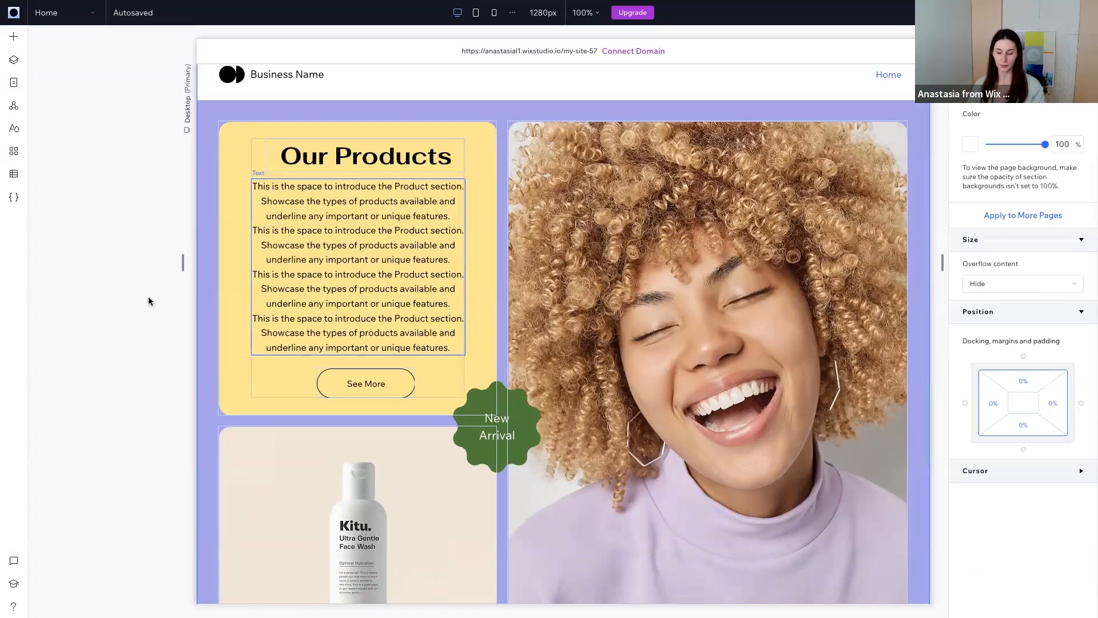
key("ctrl+z")
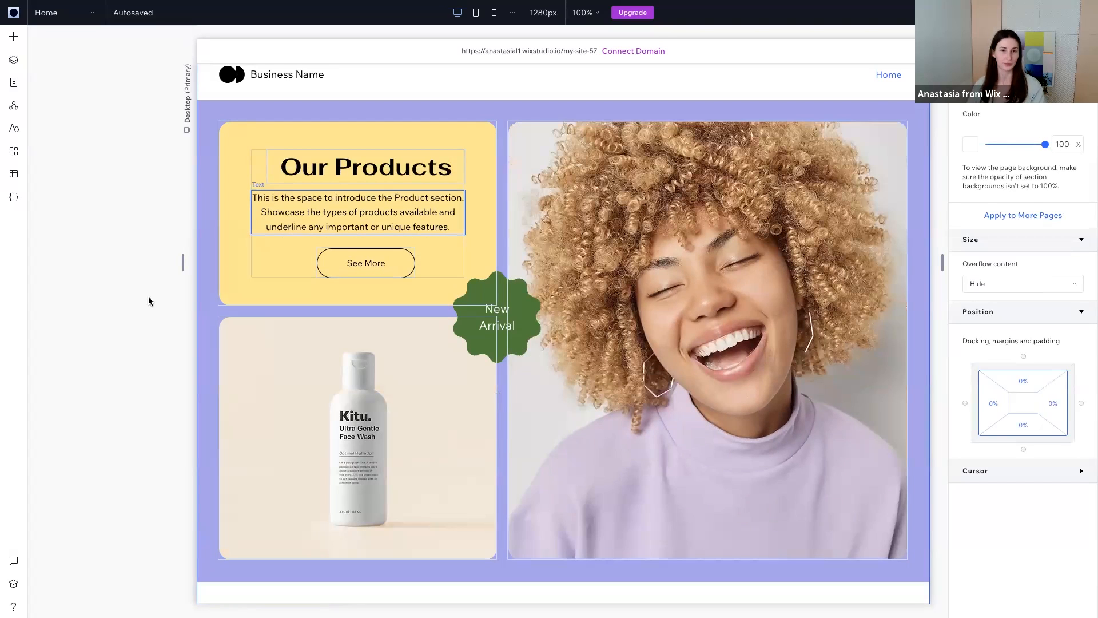
Show the Our Products section's advanced sizing, expand its column and row sizes, and examine the unit options for column 1.
left_click(520, 111)
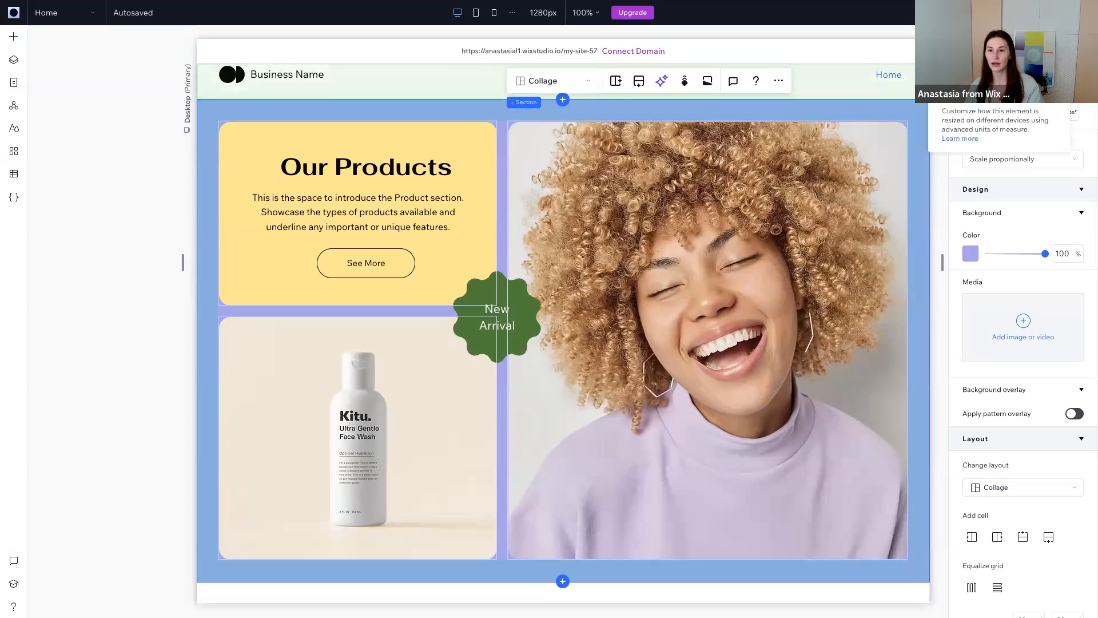
left_click(1075, 86)
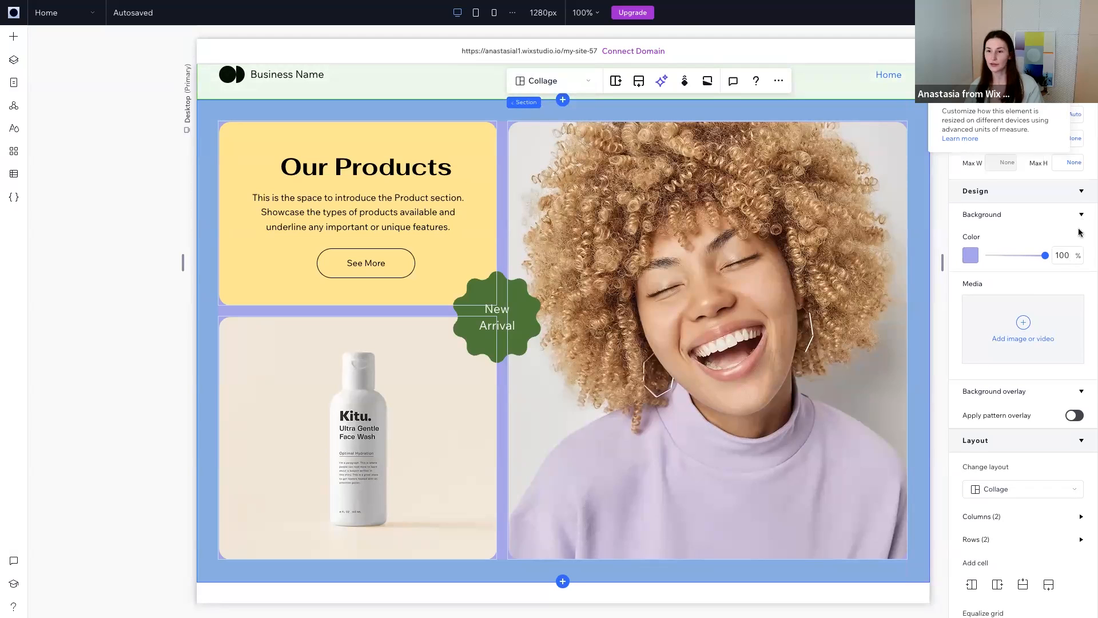
scroll(1075, 340, "down", 1)
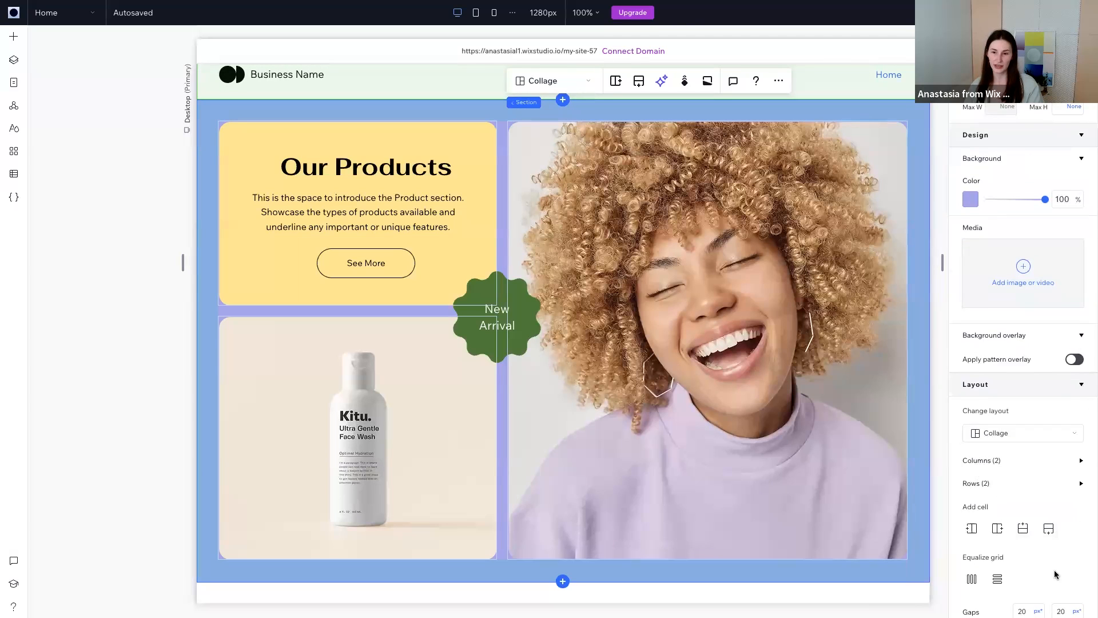
left_click(1082, 461)
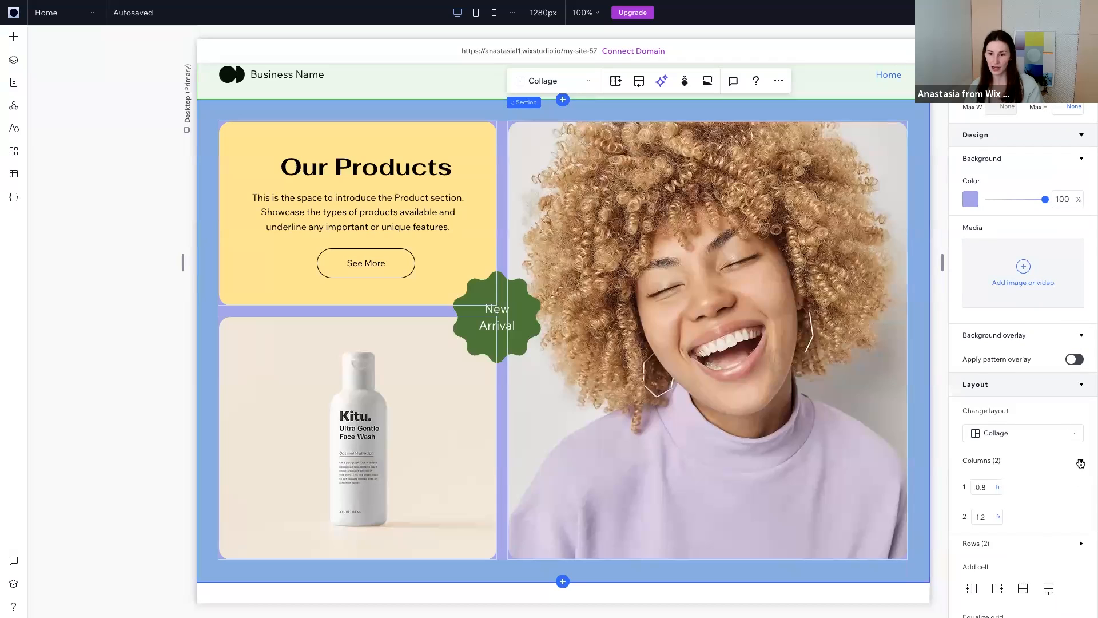
left_click(1082, 544)
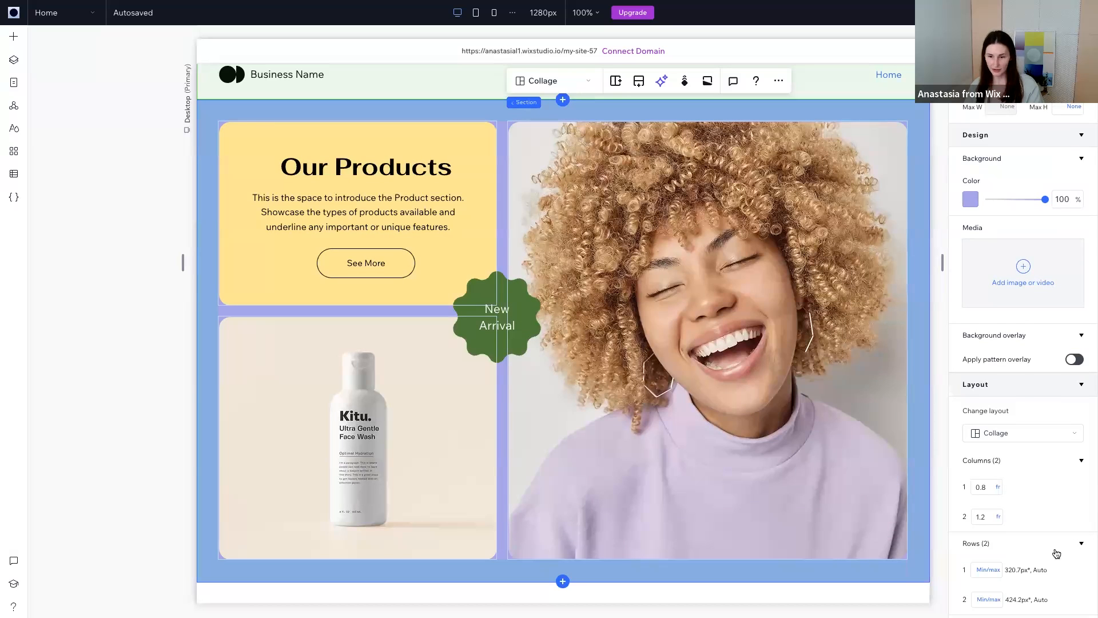
scroll(1055, 550, "down", 1)
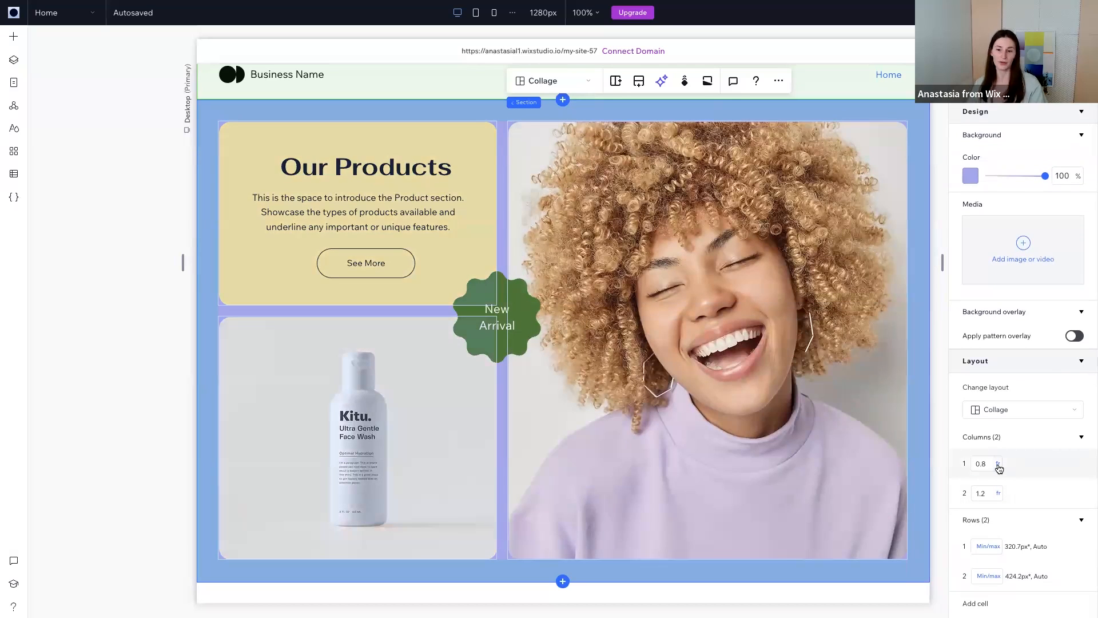
left_click(999, 465)
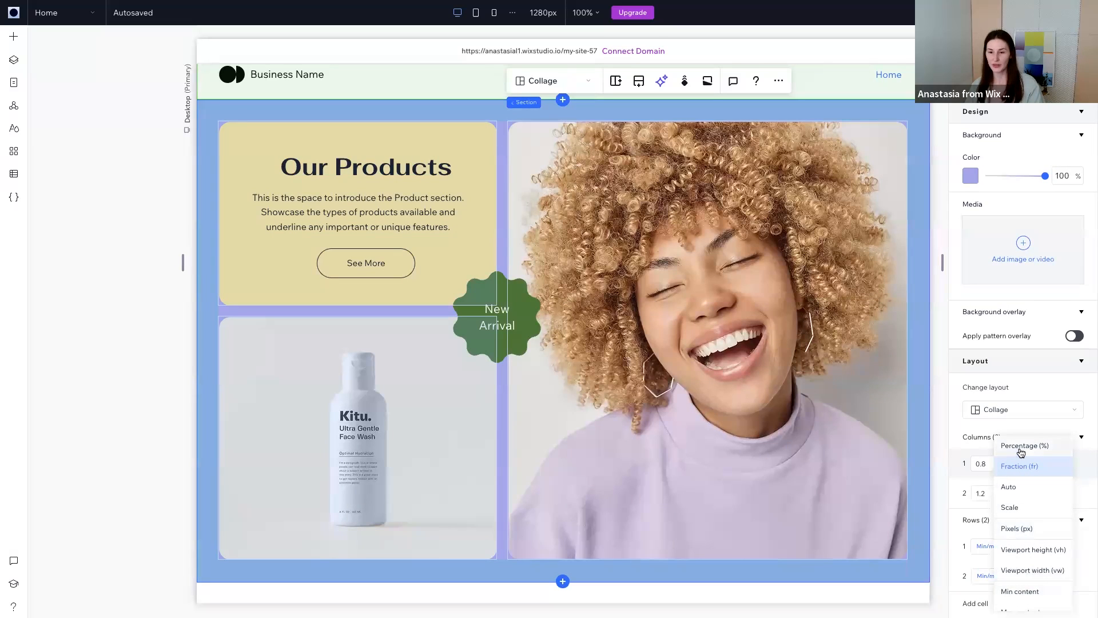
left_click(954, 444)
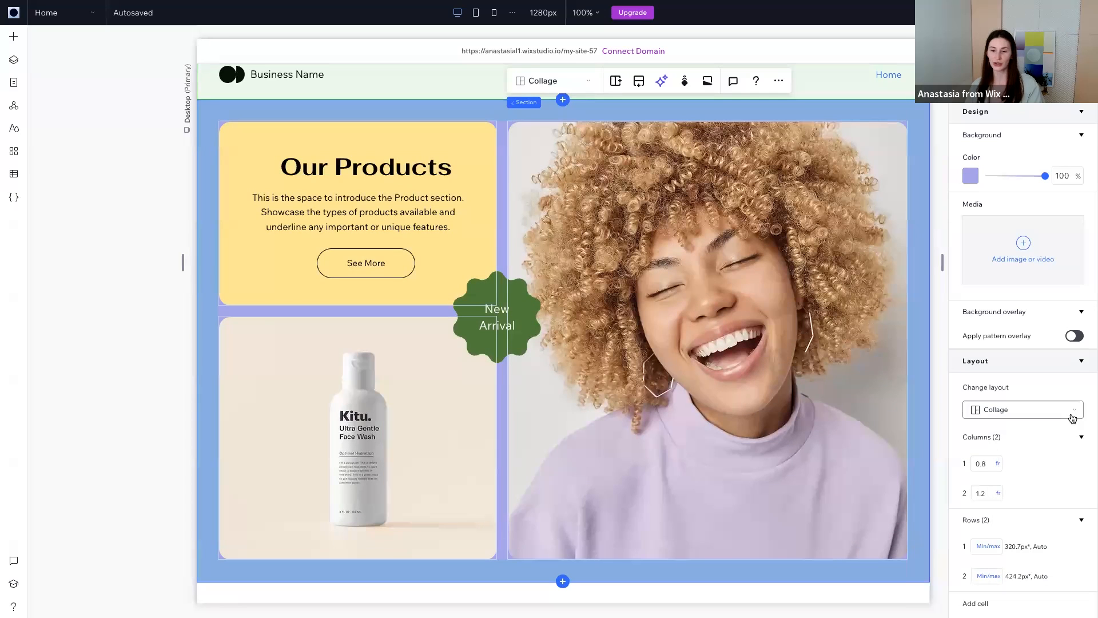
Switch the Our Products section from the Collage layout to an advanced CSS grid and confirm the permanent conversion.
scroll(1073, 418, "down", 1)
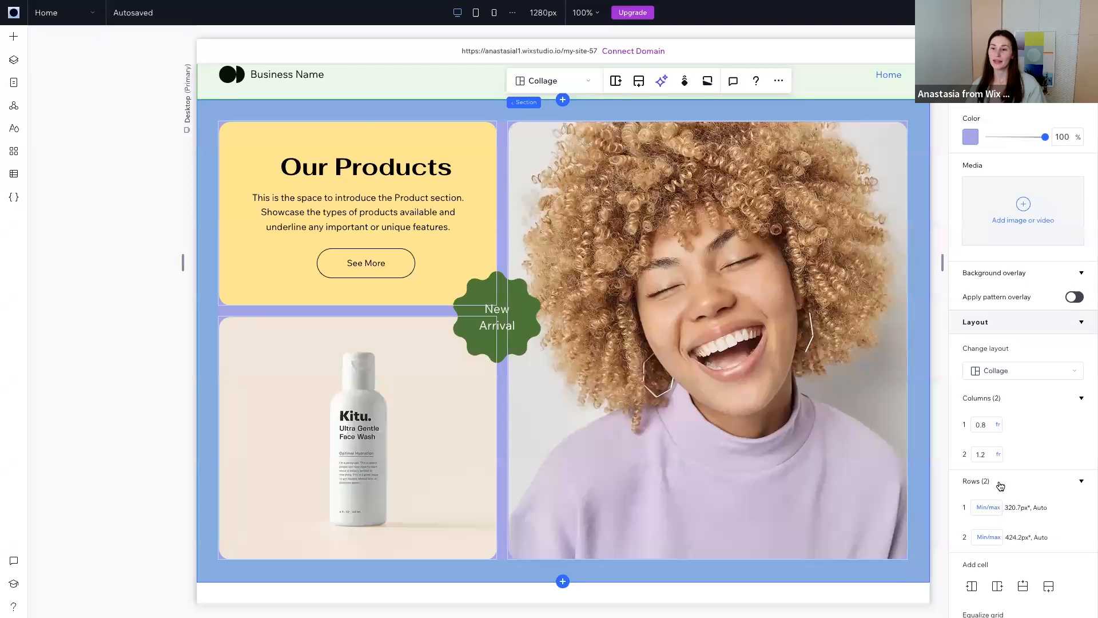
scroll(1000, 486, "down", 5)
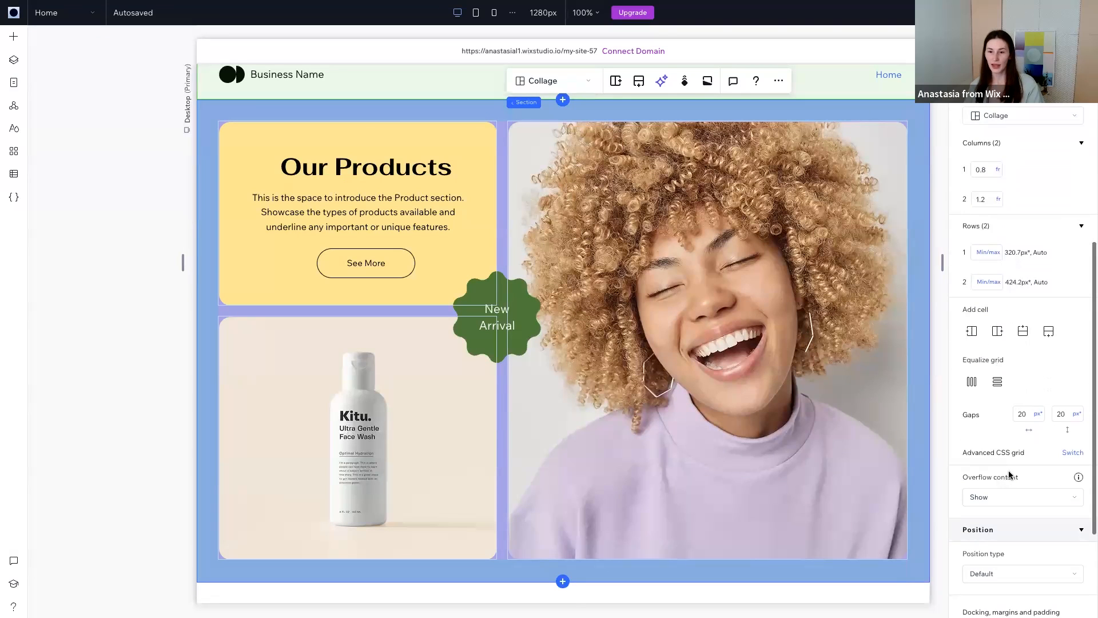
left_click(1081, 455)
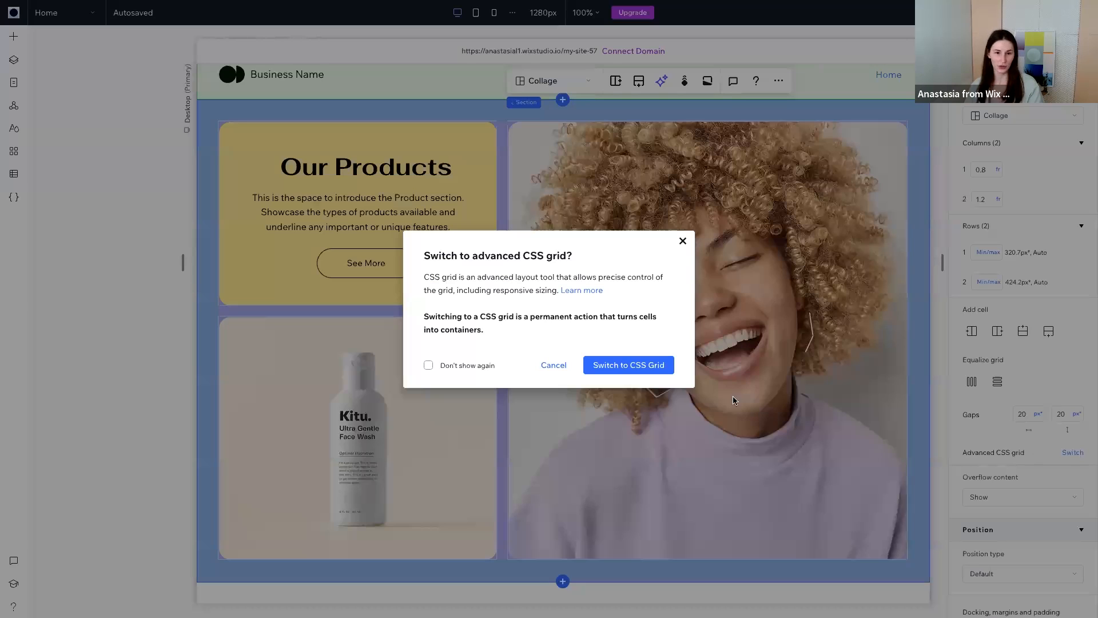
left_click(650, 369)
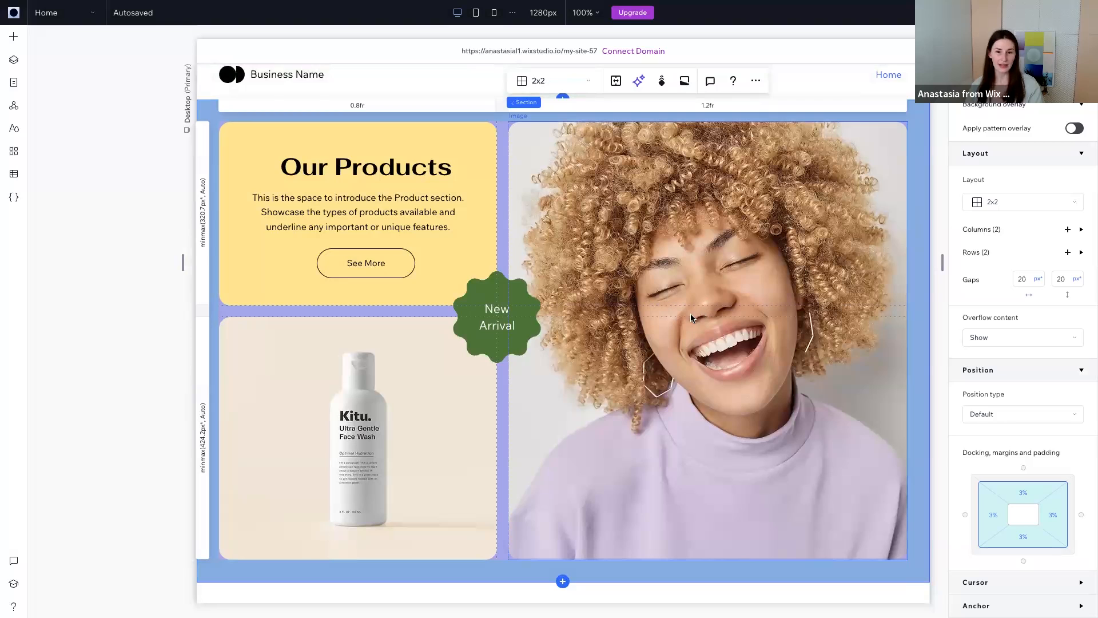
mouse_move(692, 317)
left_mouse_down()
mouse_move(690, 371)
mouse_move(691, 319)
left_mouse_up()
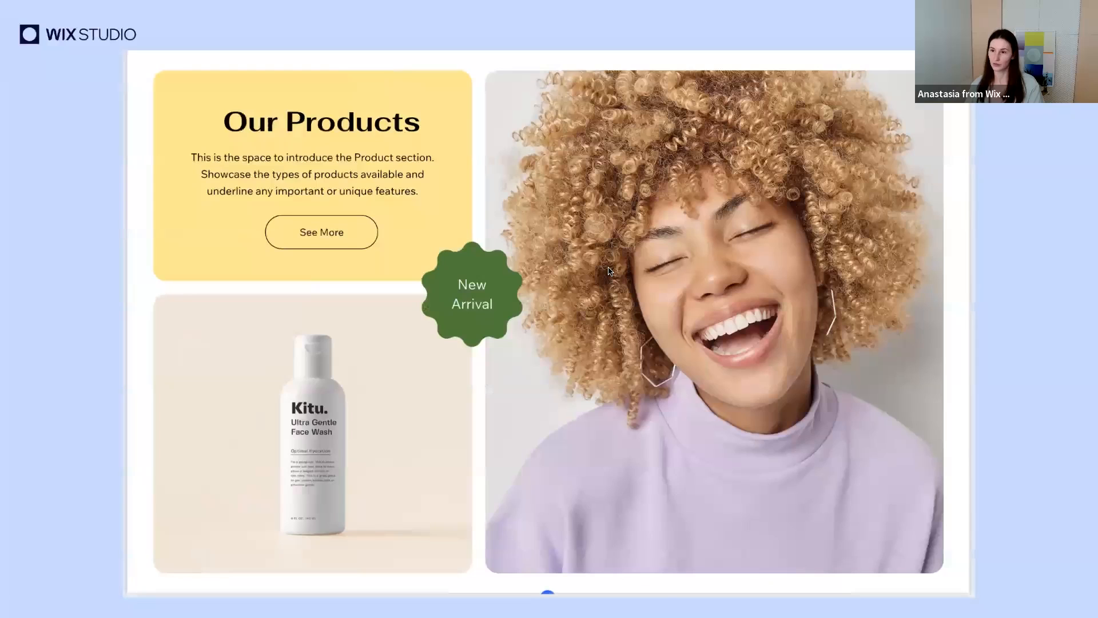
left_click(103, 313)
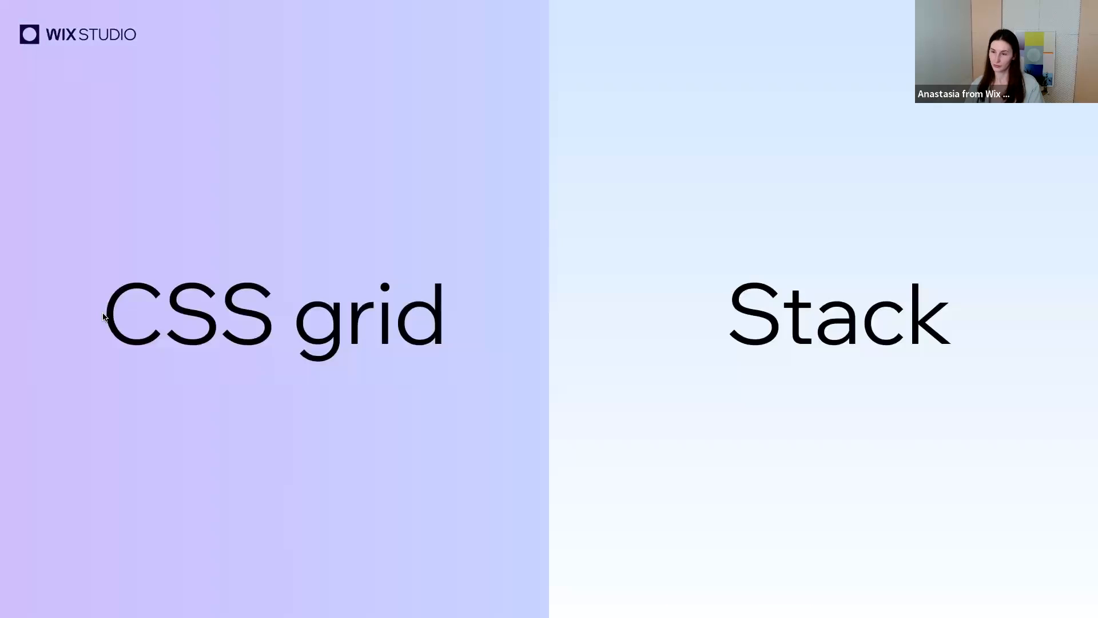
left_click(103, 313)
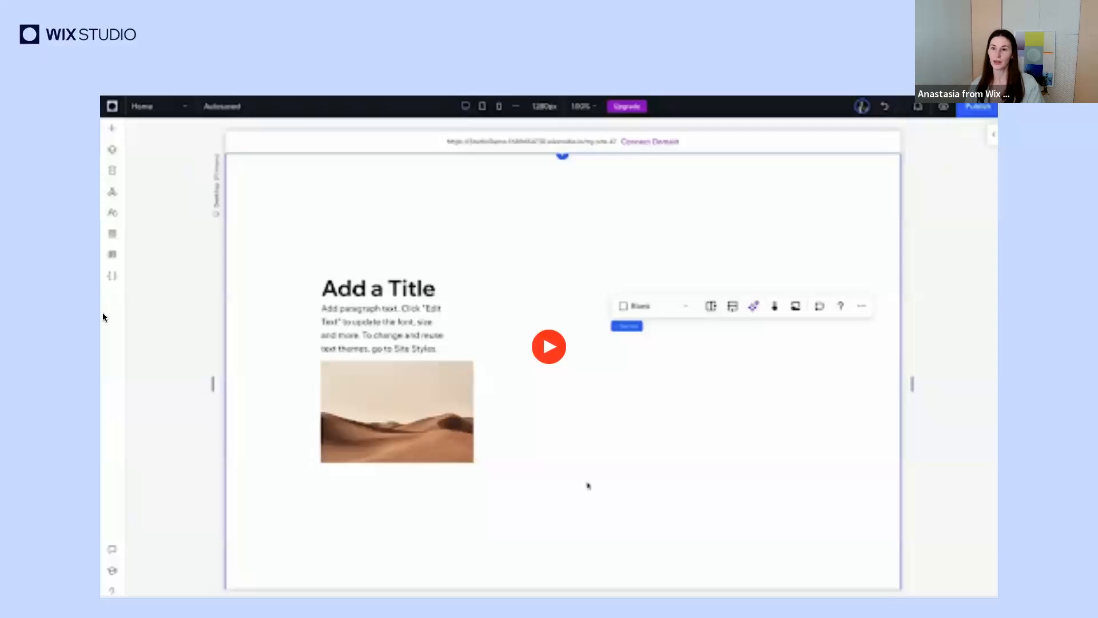
key("Left")
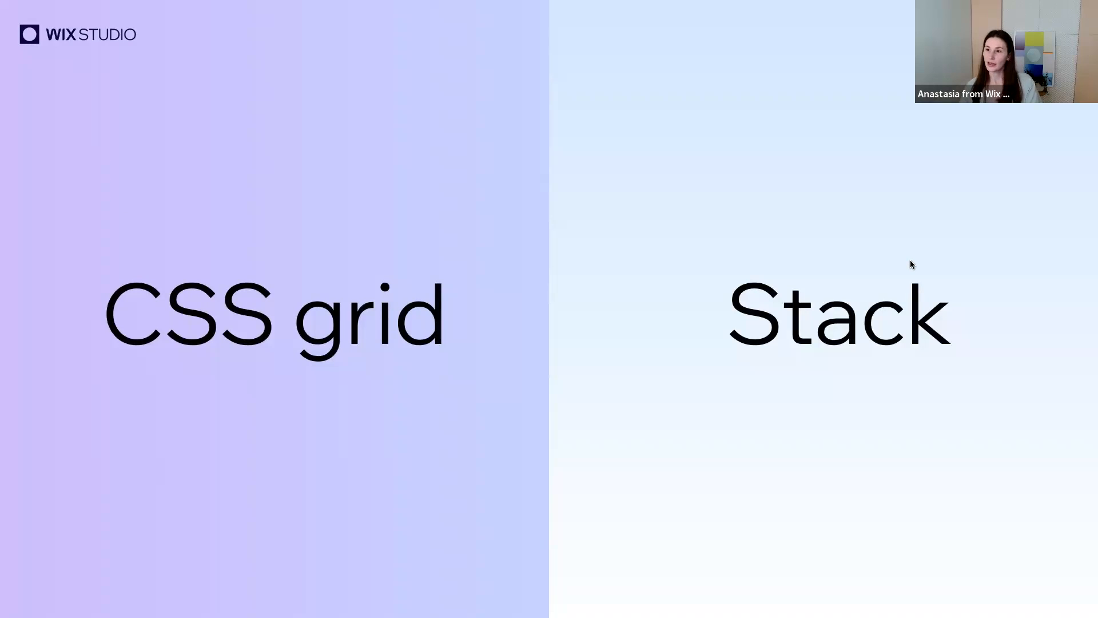
key("Right")
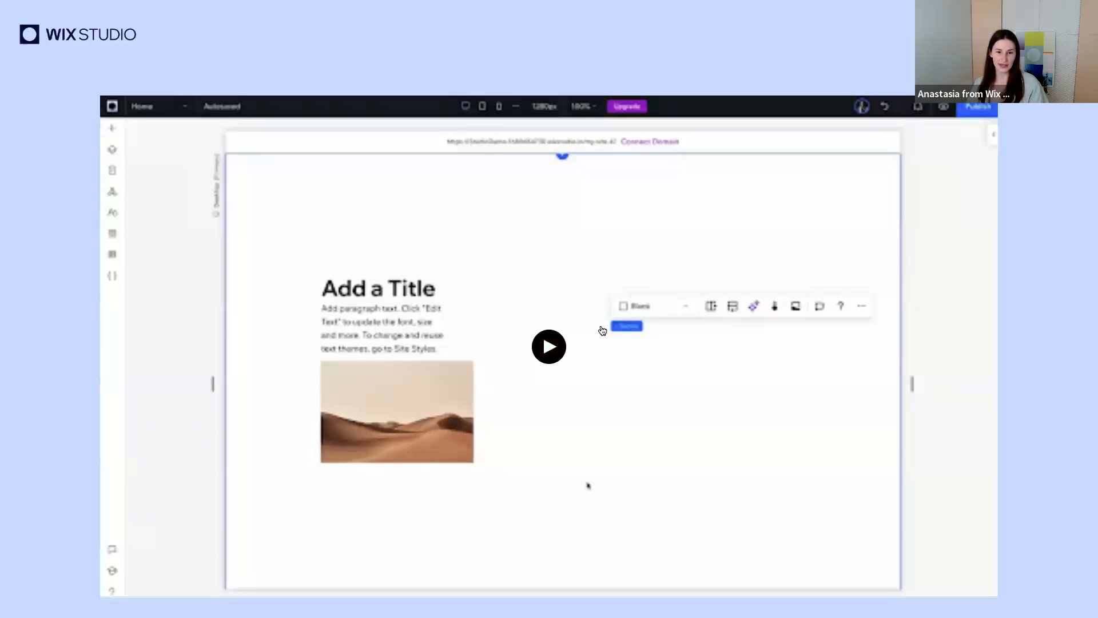
left_click(535, 357)
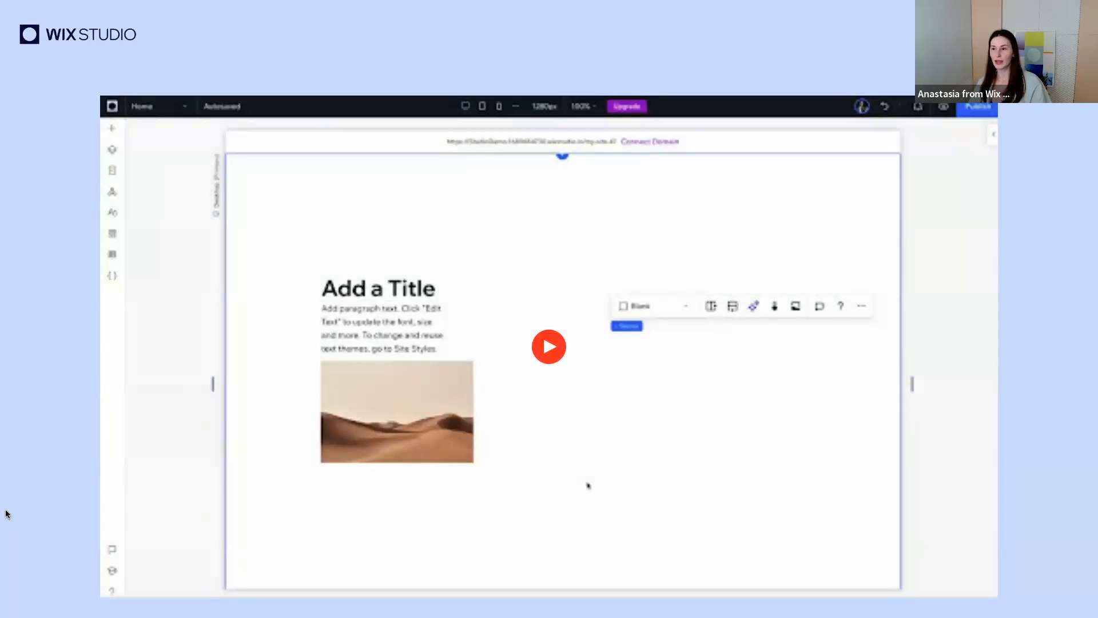
mouse_move(372, 617)
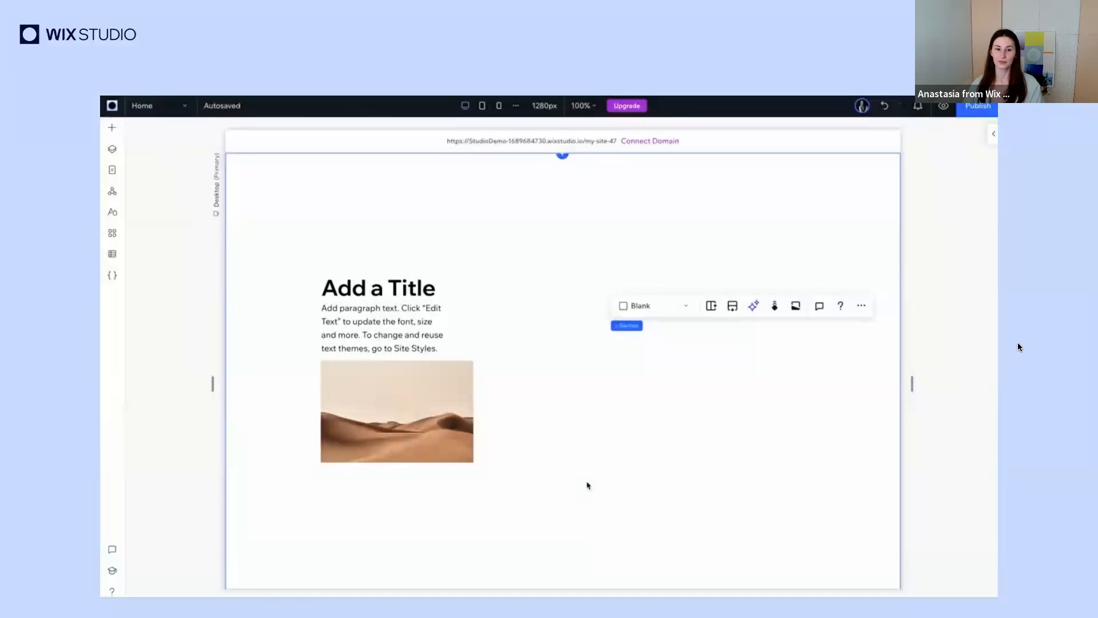
key("Right")
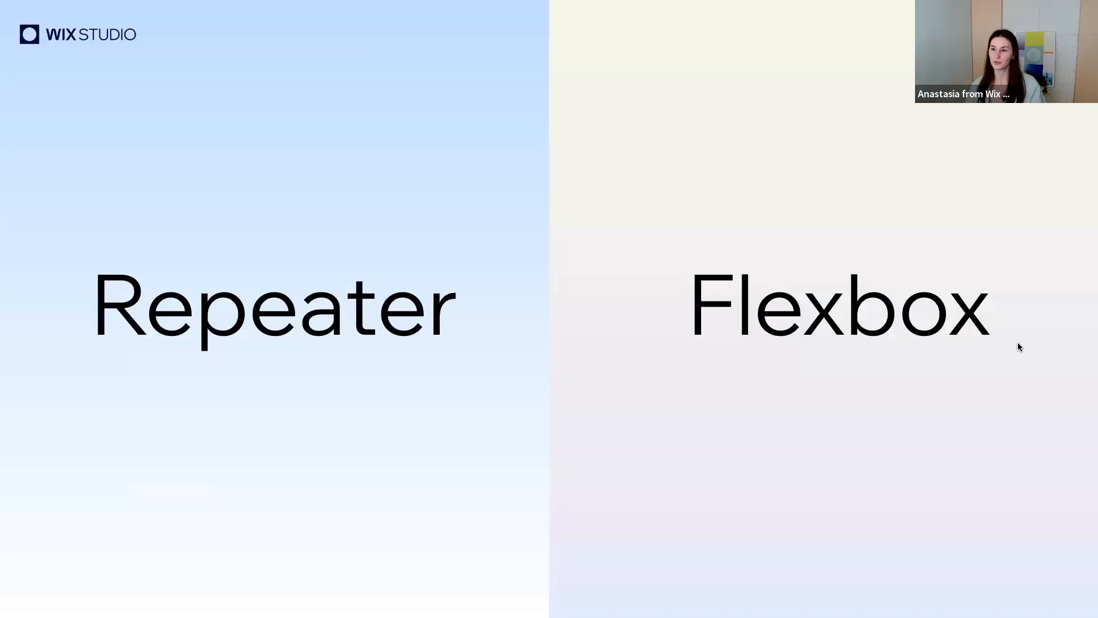
key("Right")
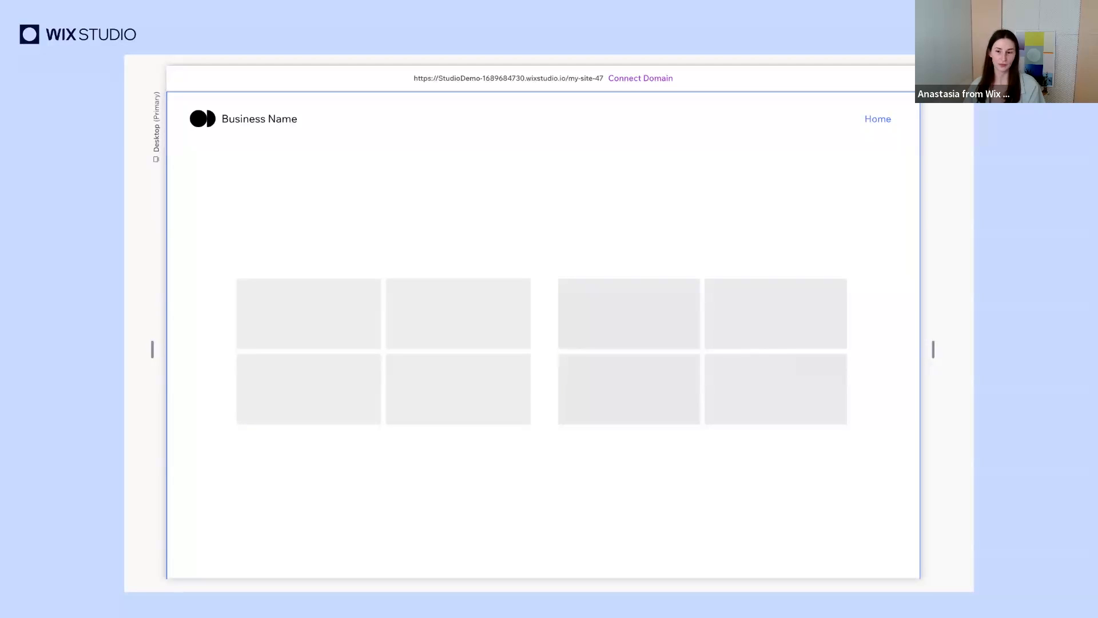
left_click(1083, 249)
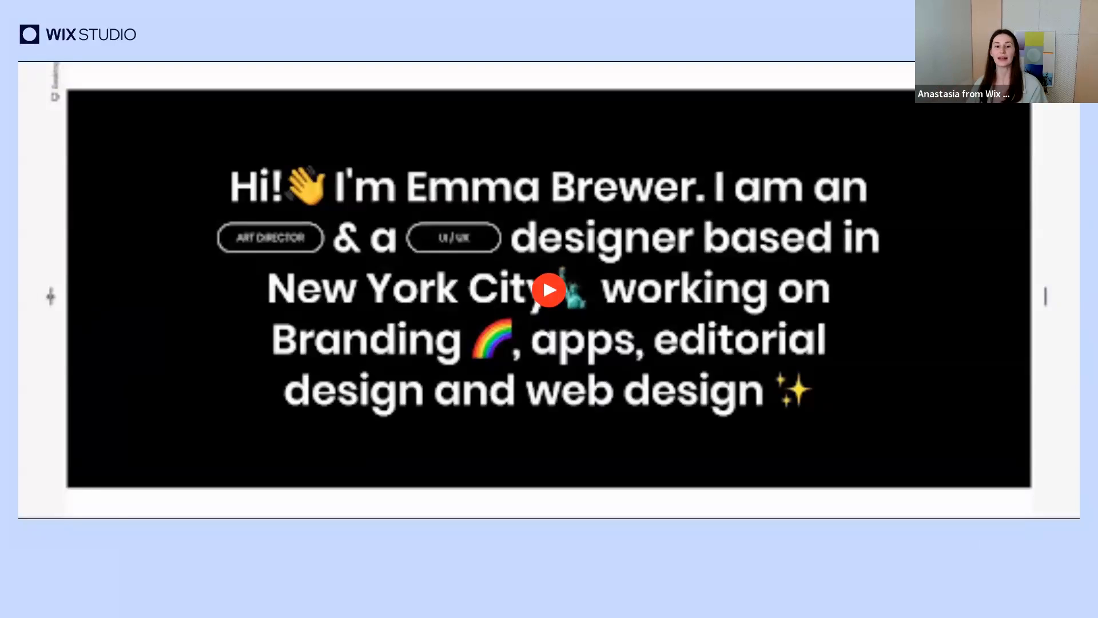
left_click(551, 291)
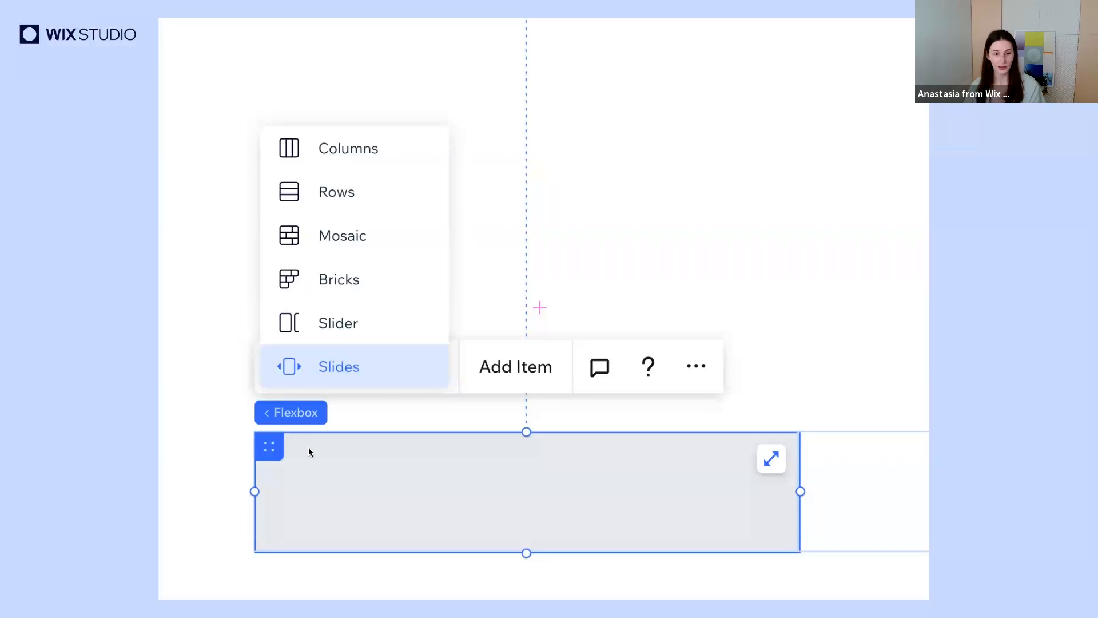
key("Right")
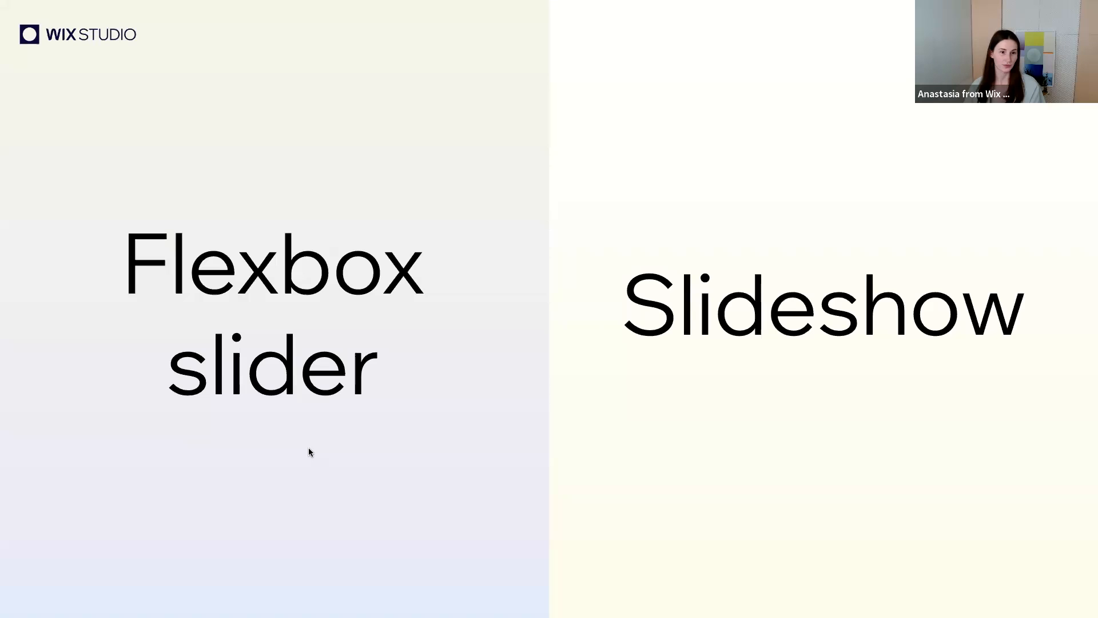
key("Right")
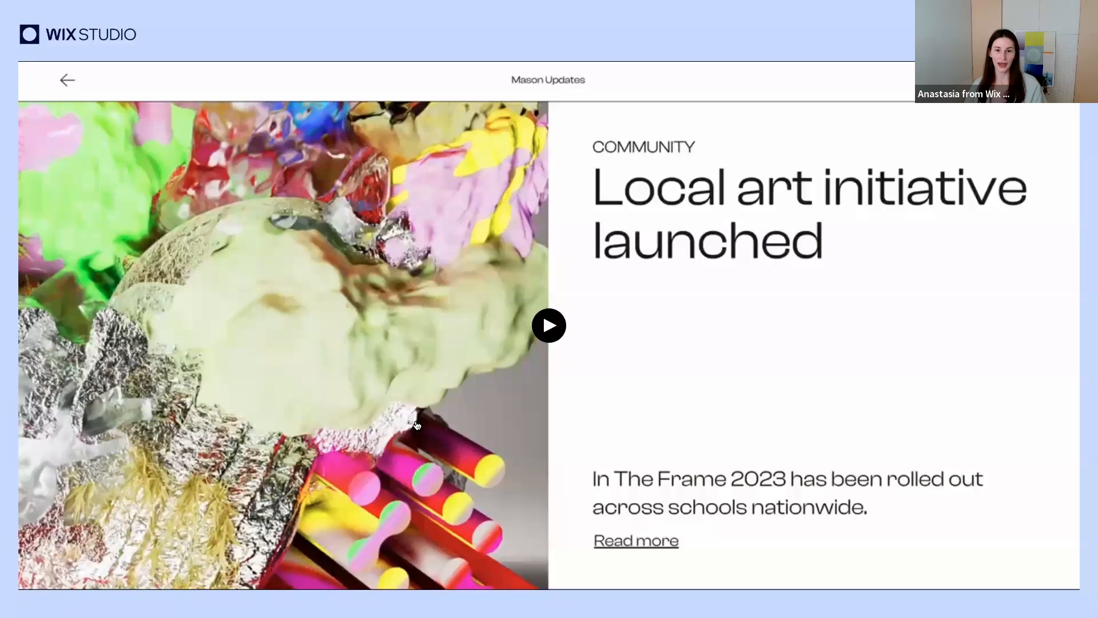
left_click(546, 323)
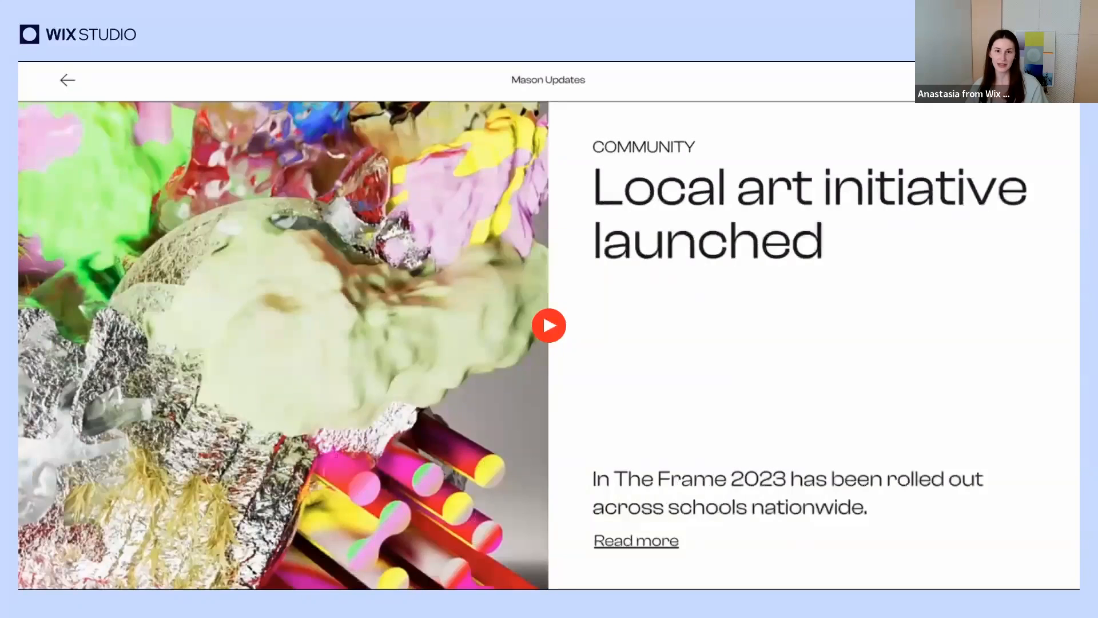
left_click(174, 125)
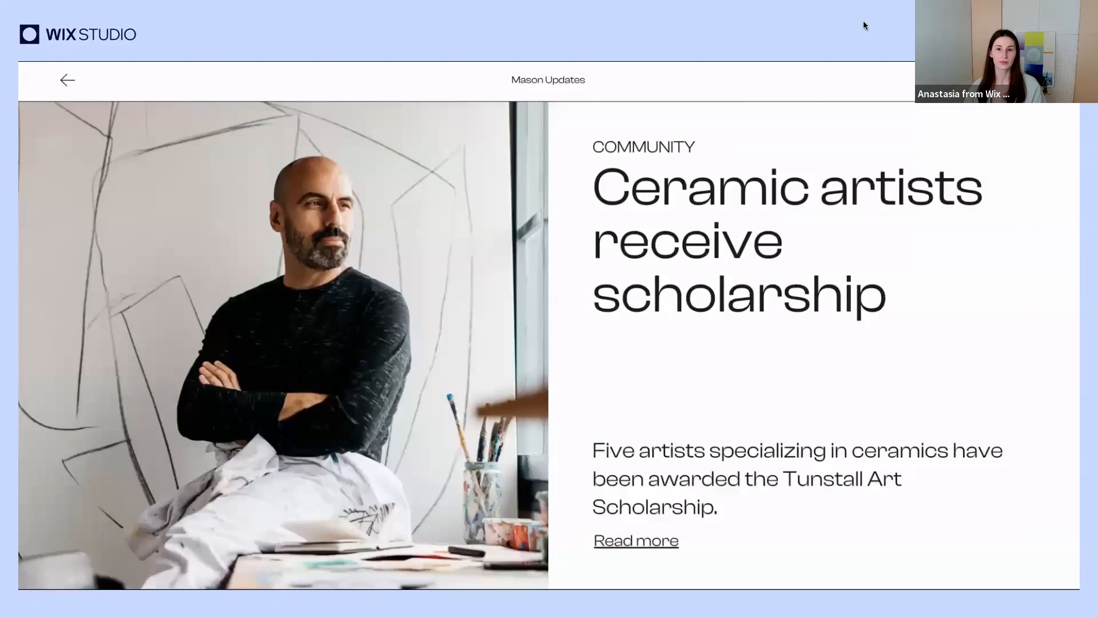
left_click(875, 37)
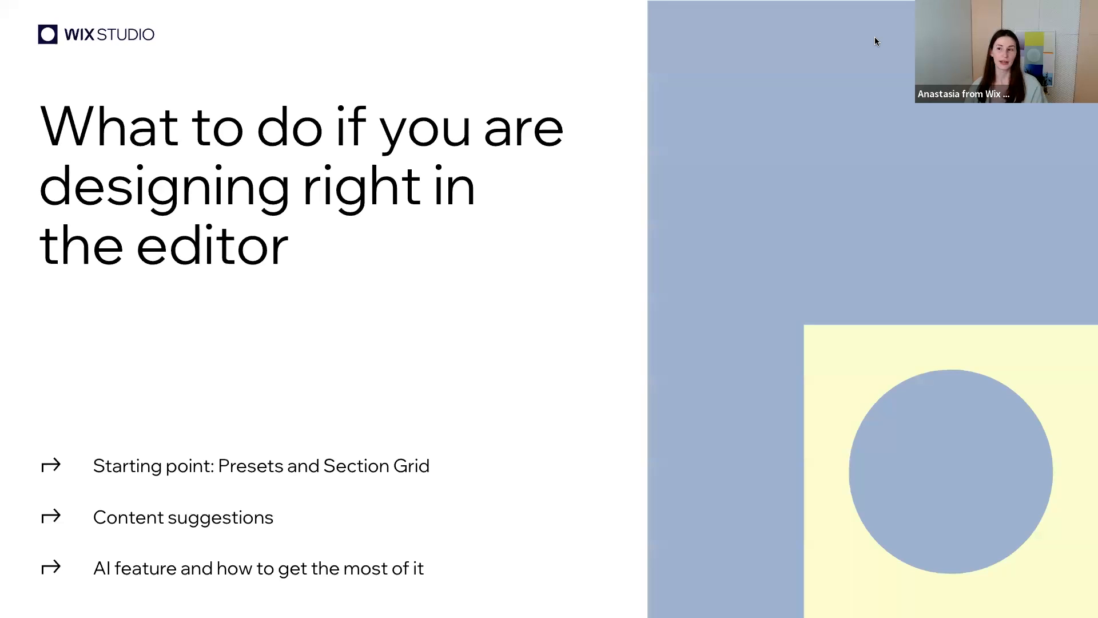
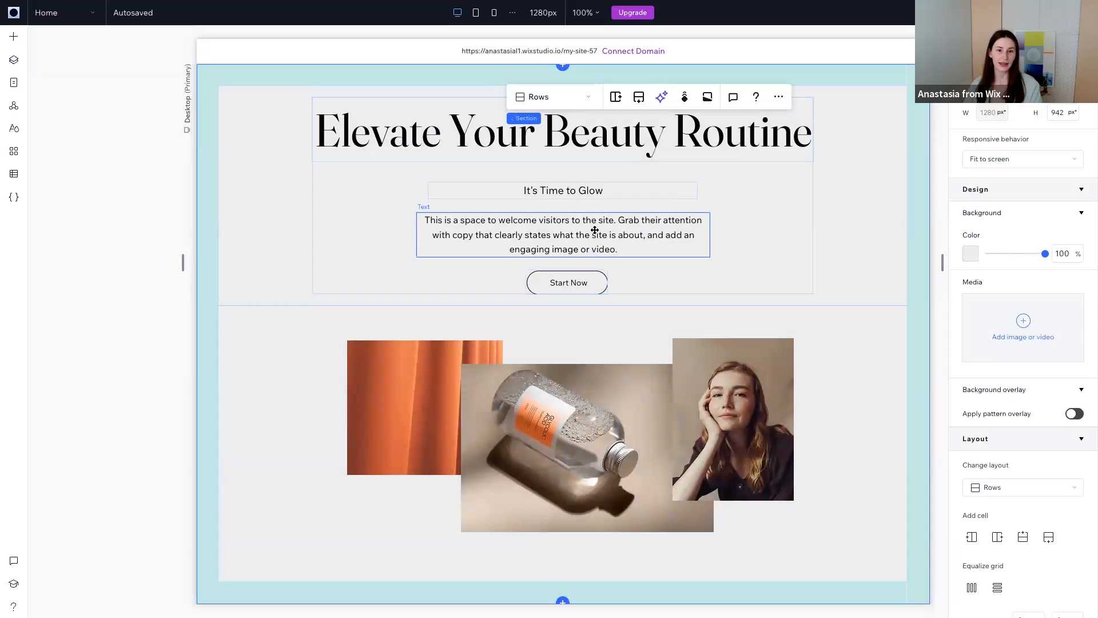
Add two copies of the welcome paragraph on new lines after the original in the Elevate Your Beauty Routine section, then leave text editing.
left_click(643, 250)
key("Return")
type("This is a space to welcome visitors to the site. Grab their attention with copy that clearly states what the site is about, and add an engaging image or video.")
key("Return")
type("This is a space to welcome visitors to the site. Grab their attention with copy that clearly states what the site is about, and add an engaging image or video.")
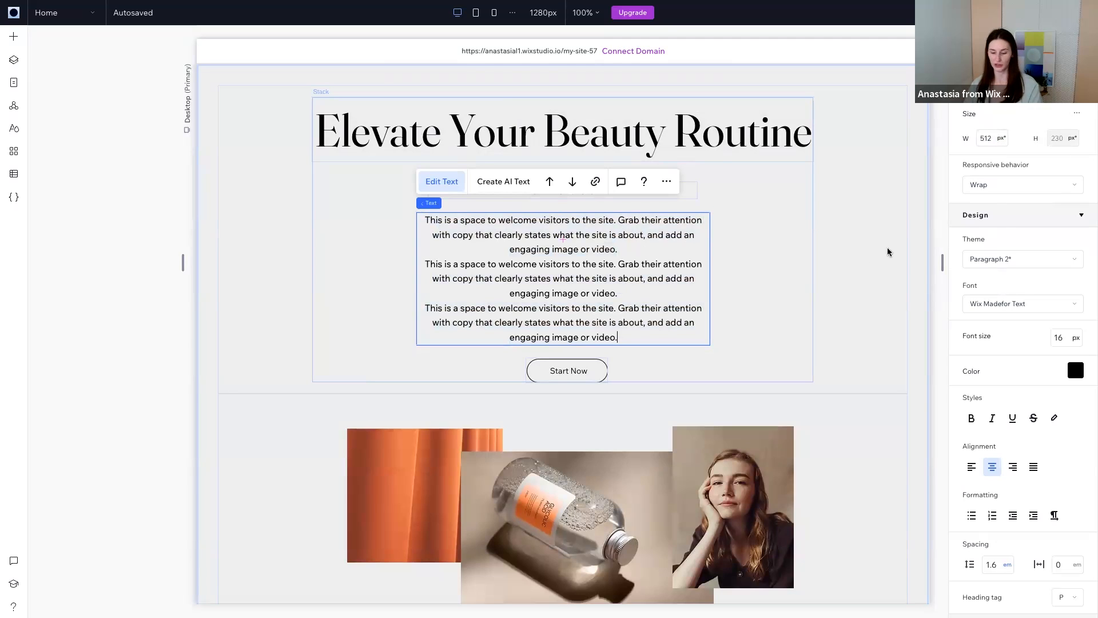
left_click(896, 266)
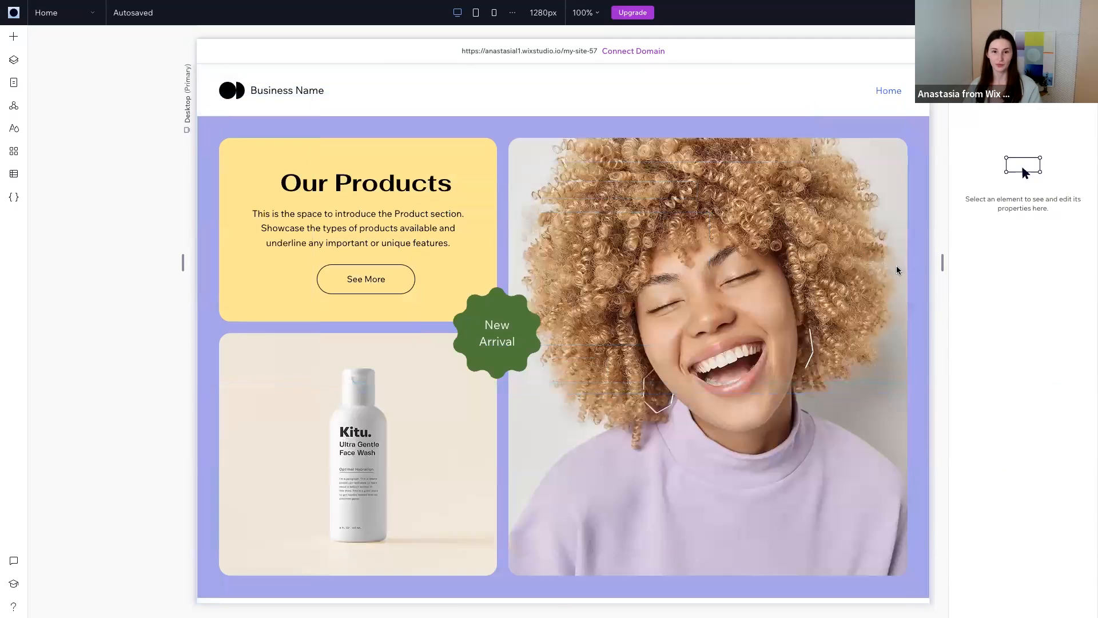
Browse the designed section presets for Welcome, About and Services, plus the interactive Hover and Click Sections.
left_click(15, 39)
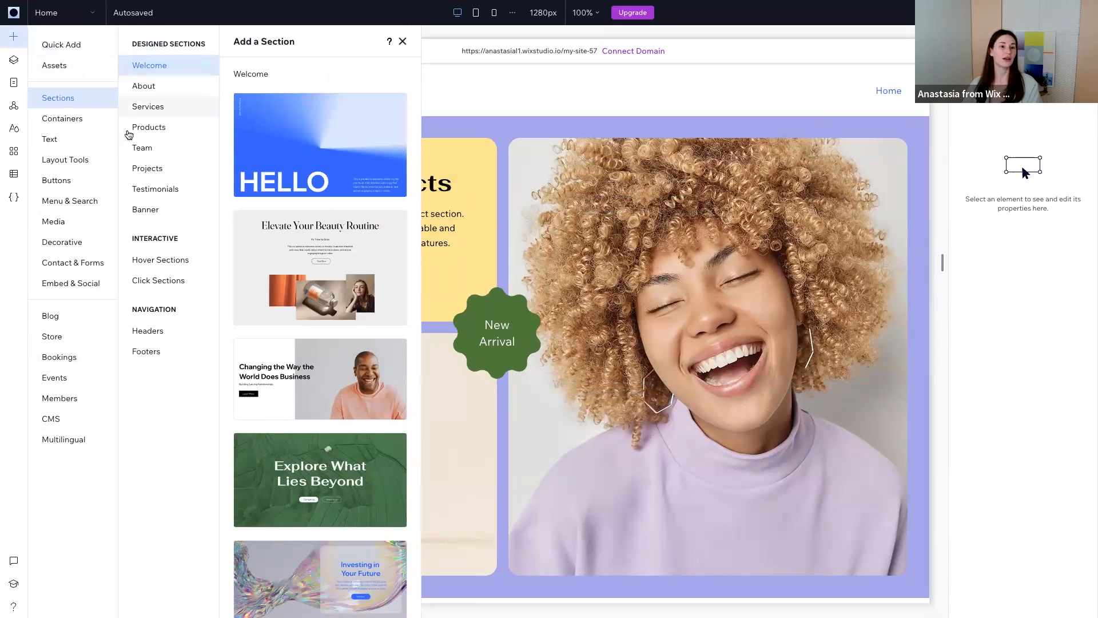
left_click(160, 96)
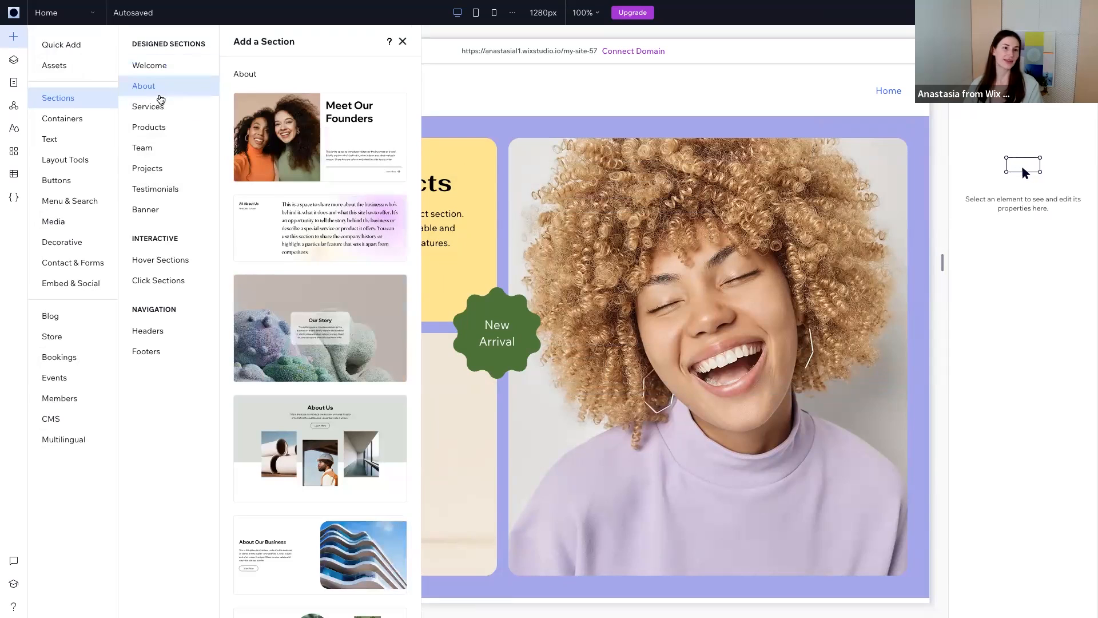
left_click(162, 106)
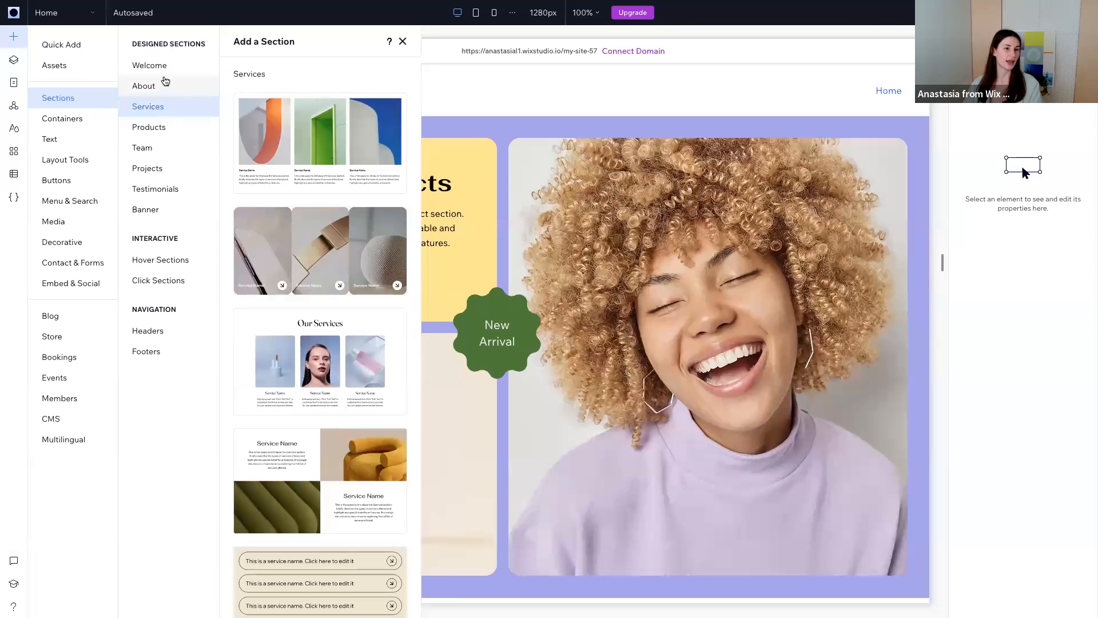
left_click(179, 263)
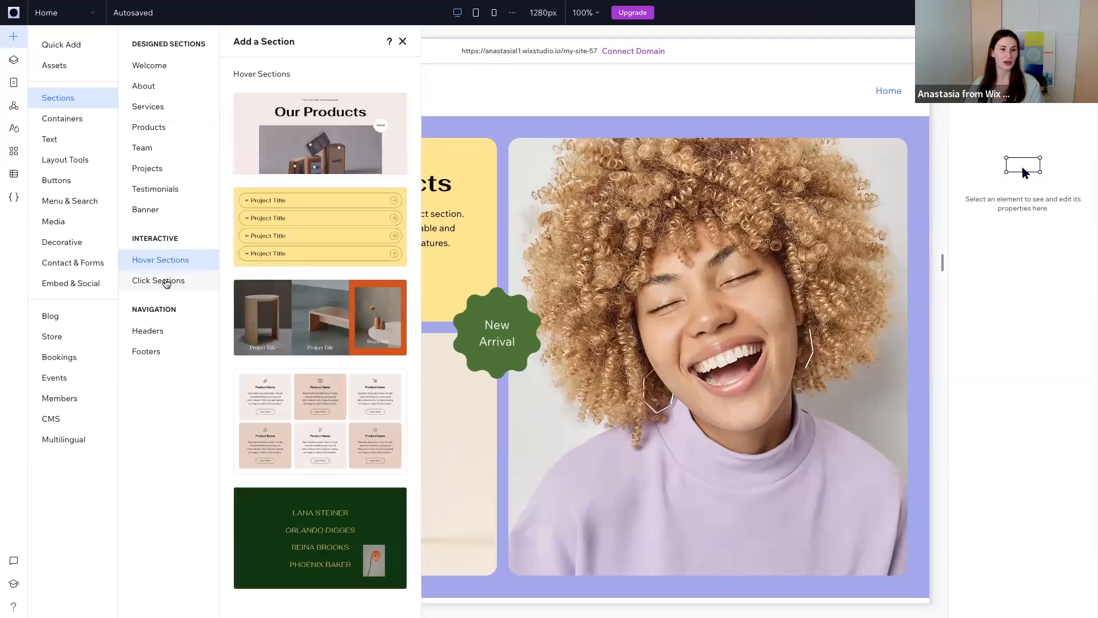
left_click(166, 283)
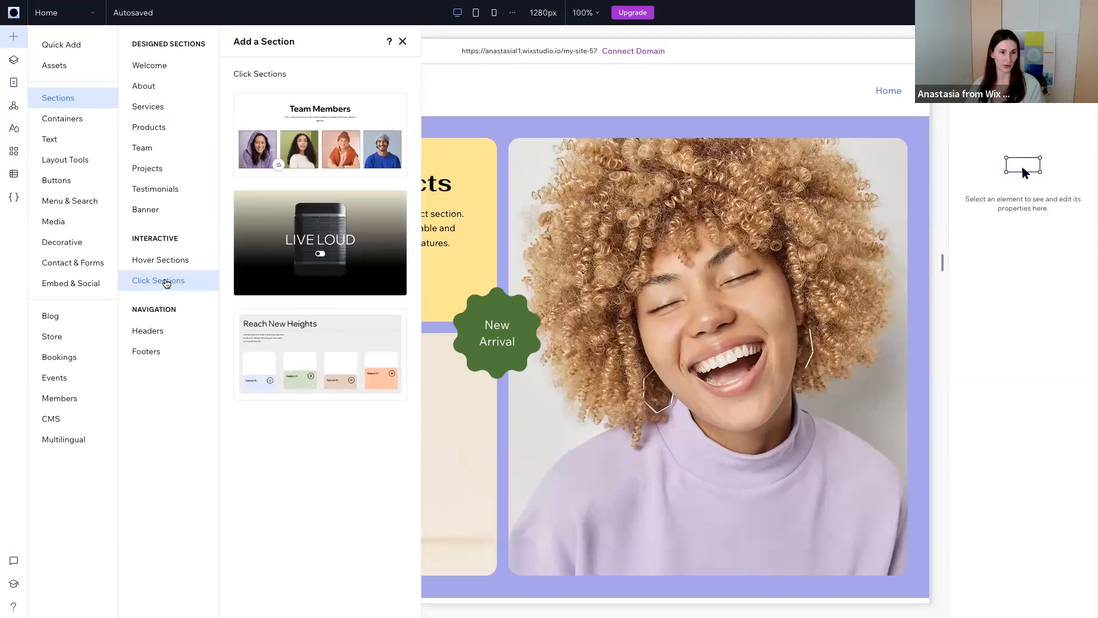
Browse the empty, designed and hover container presets.
left_click(61, 118)
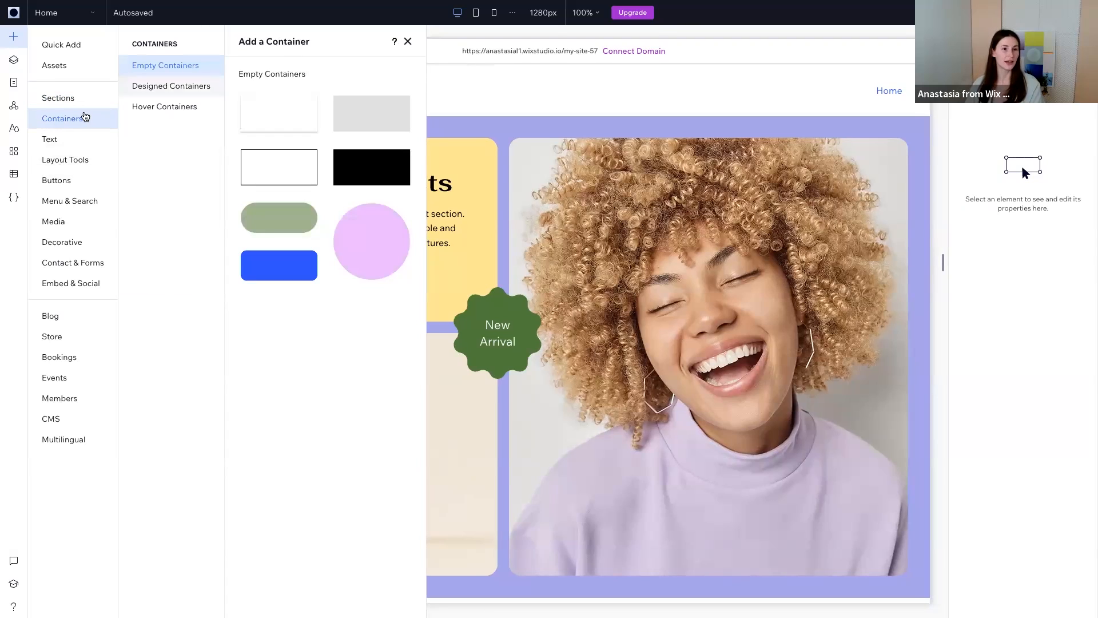
left_click(179, 86)
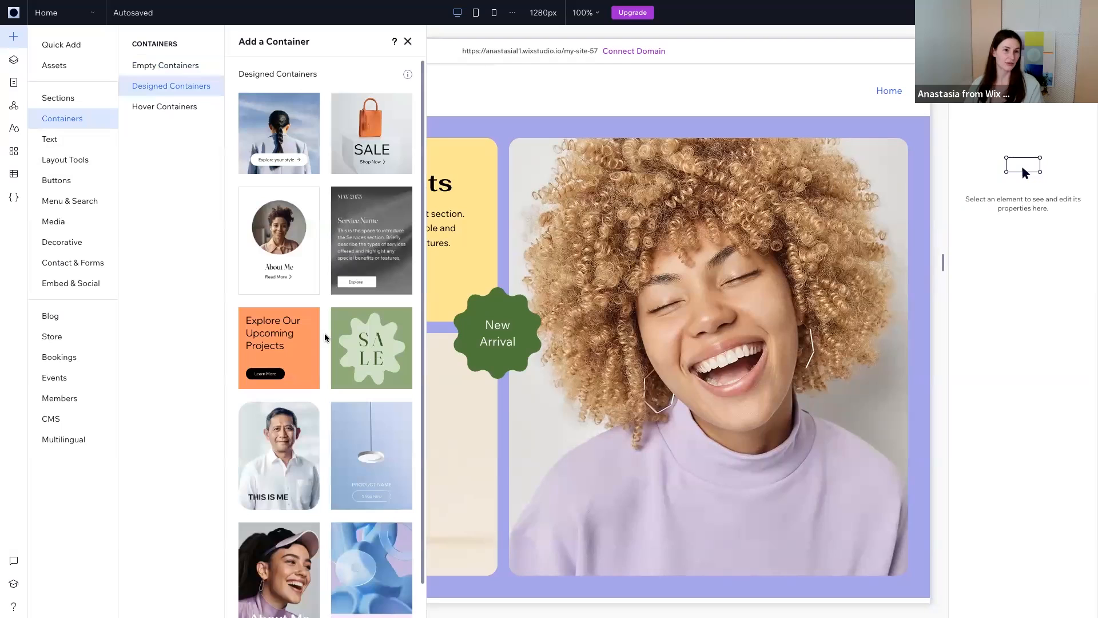
left_click(177, 114)
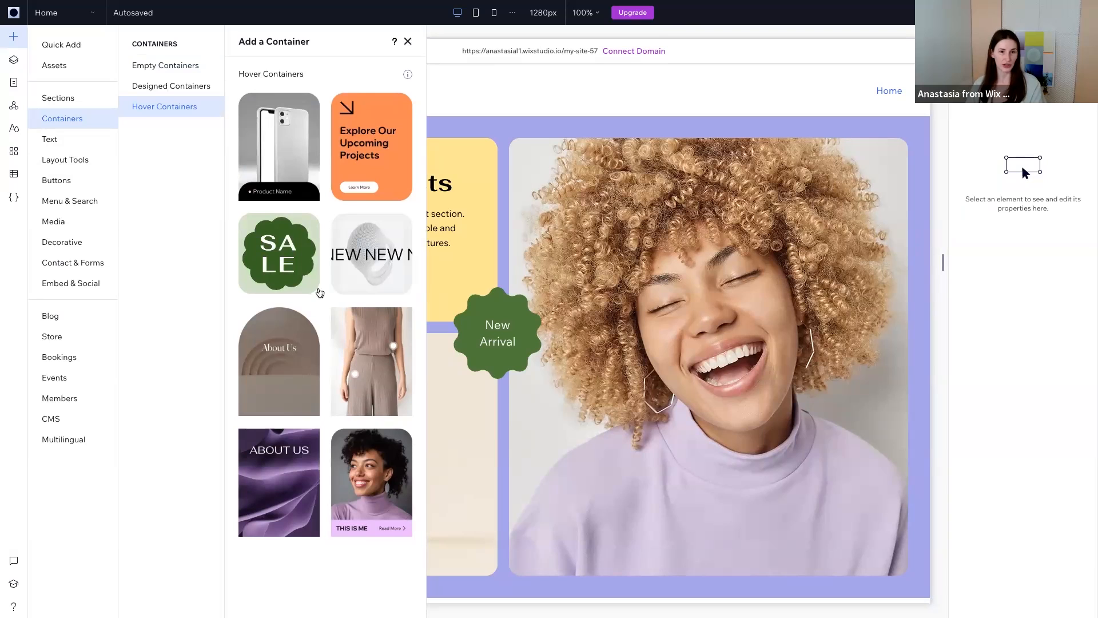
Browse the layout tool presets for section grids, tabs, accordions, slideshow repeaters and lightboxes.
left_click(66, 165)
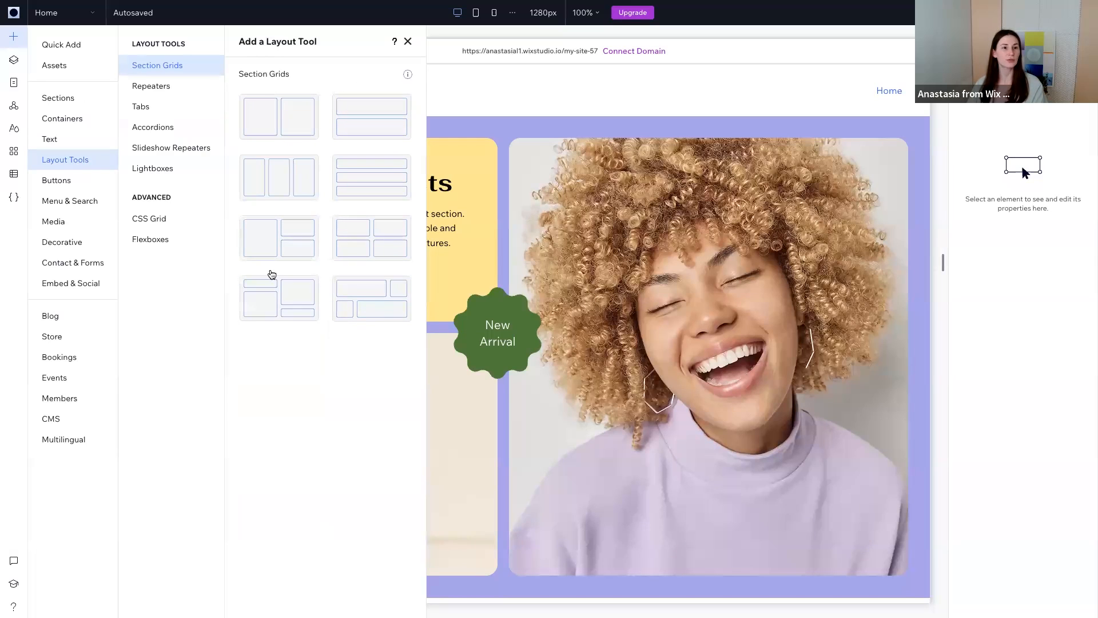
left_click(162, 108)
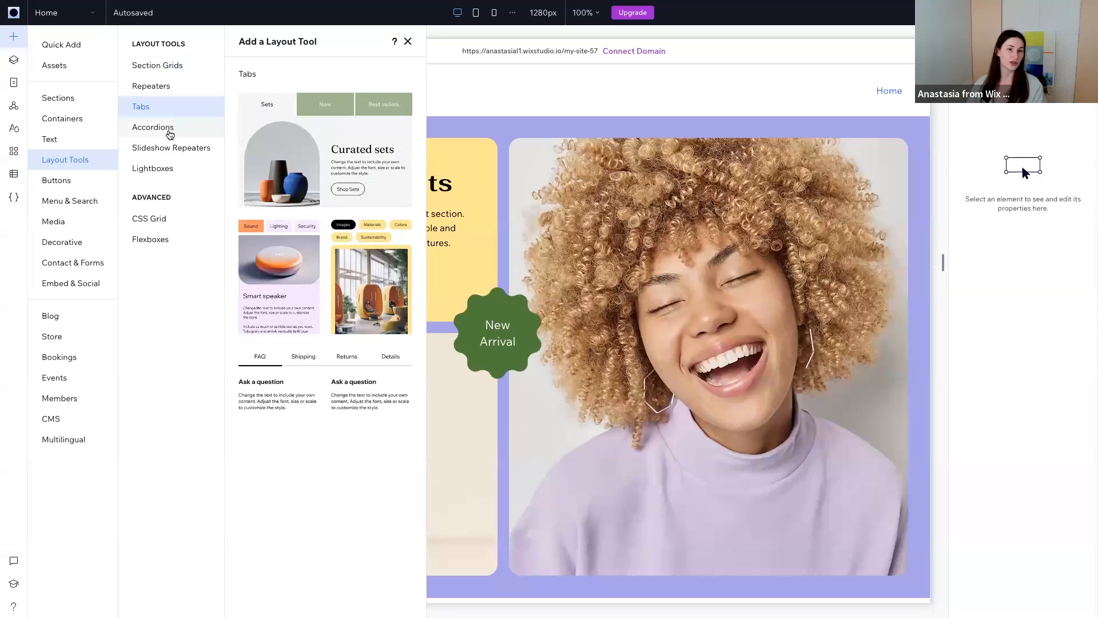
left_click(169, 132)
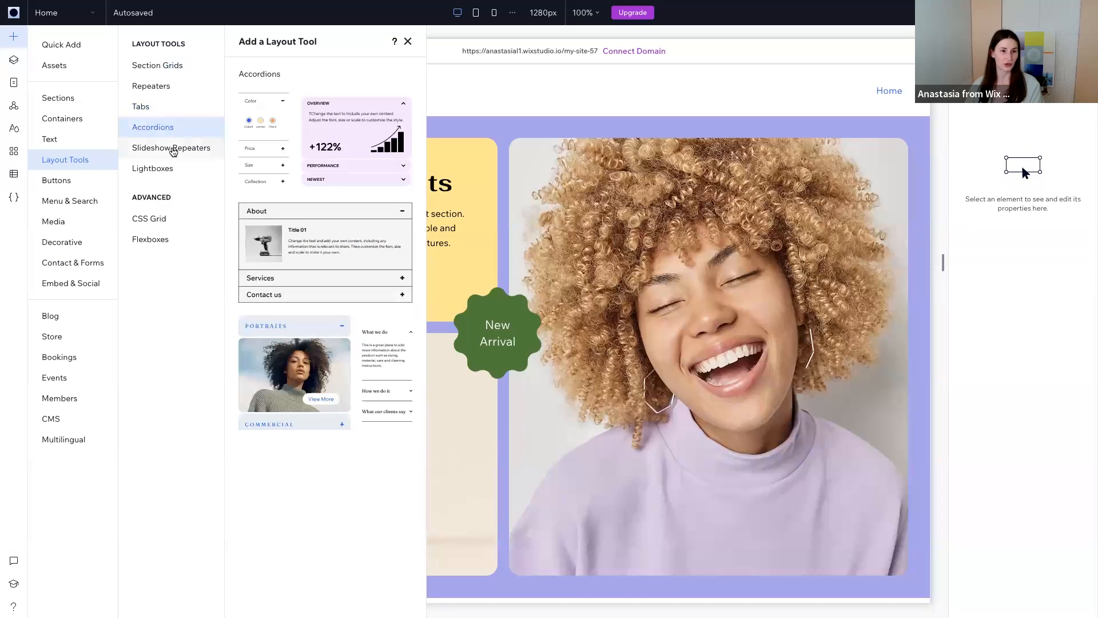
left_click(173, 149)
left_click(176, 167)
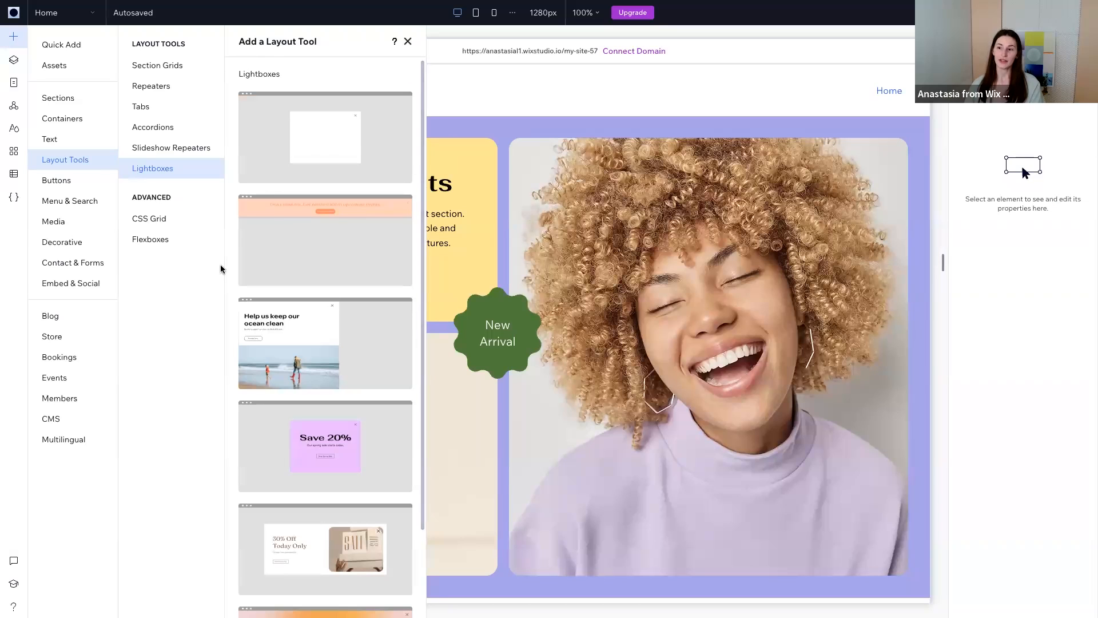
Add the Elevate Your Beauty Routine preset from the Welcome designed sections to the page.
left_click(51, 44)
left_click(64, 100)
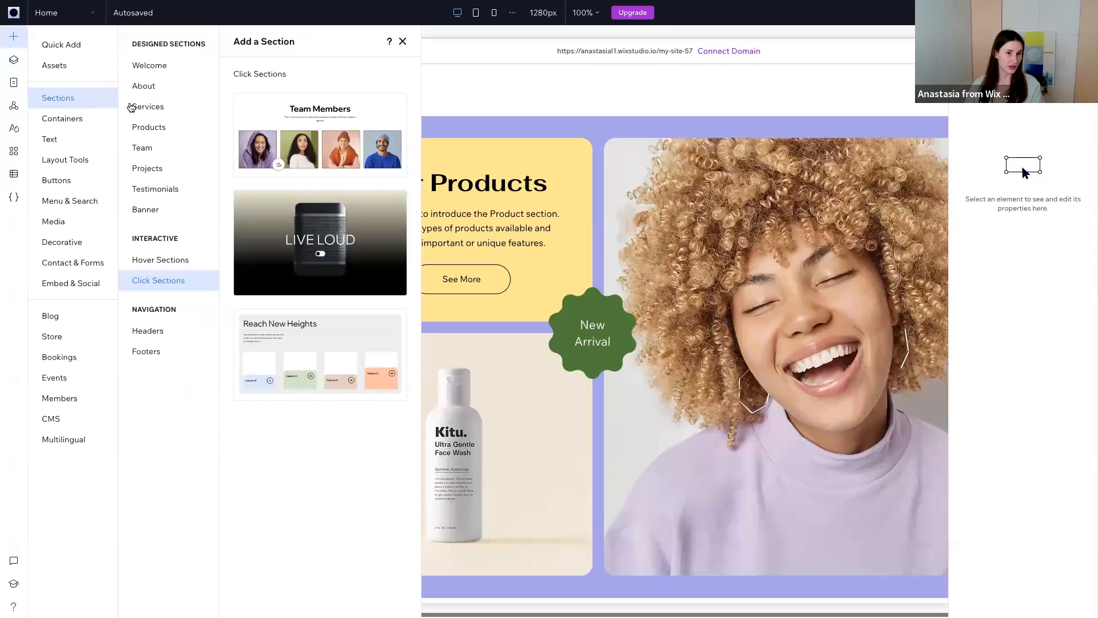
left_click(179, 68)
scroll(345, 223, "down", 1)
left_click_drag(345, 223, 351, 198)
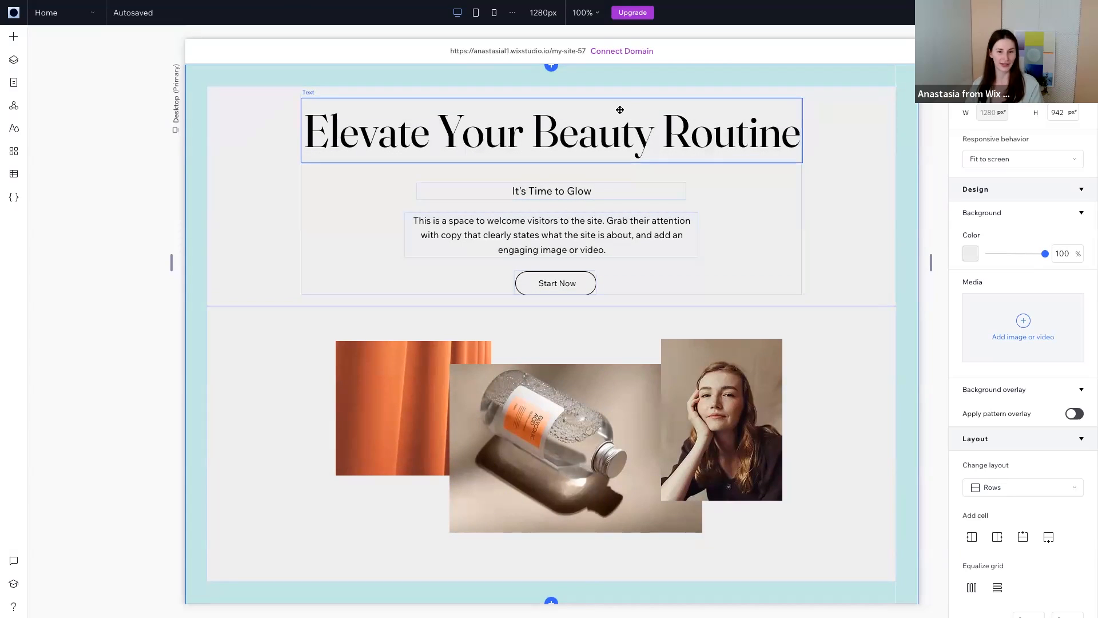
Replace the welcome paragraph with the suggested Welcome Paragraph that begins "This Site is a premier Beauty Salon".
left_click(592, 231)
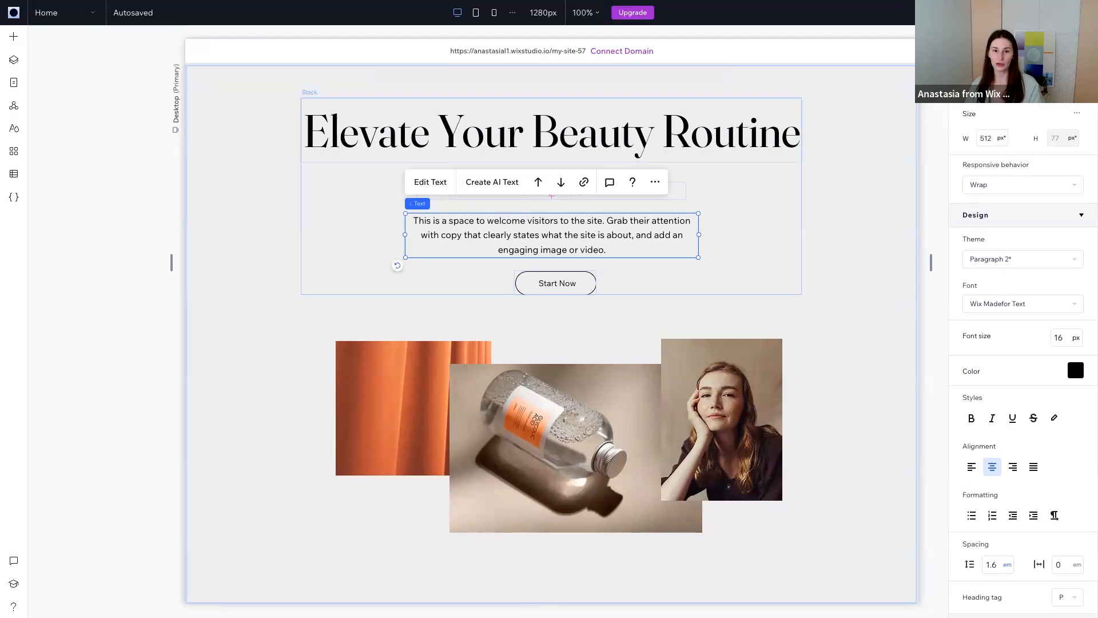
left_click(1071, 38)
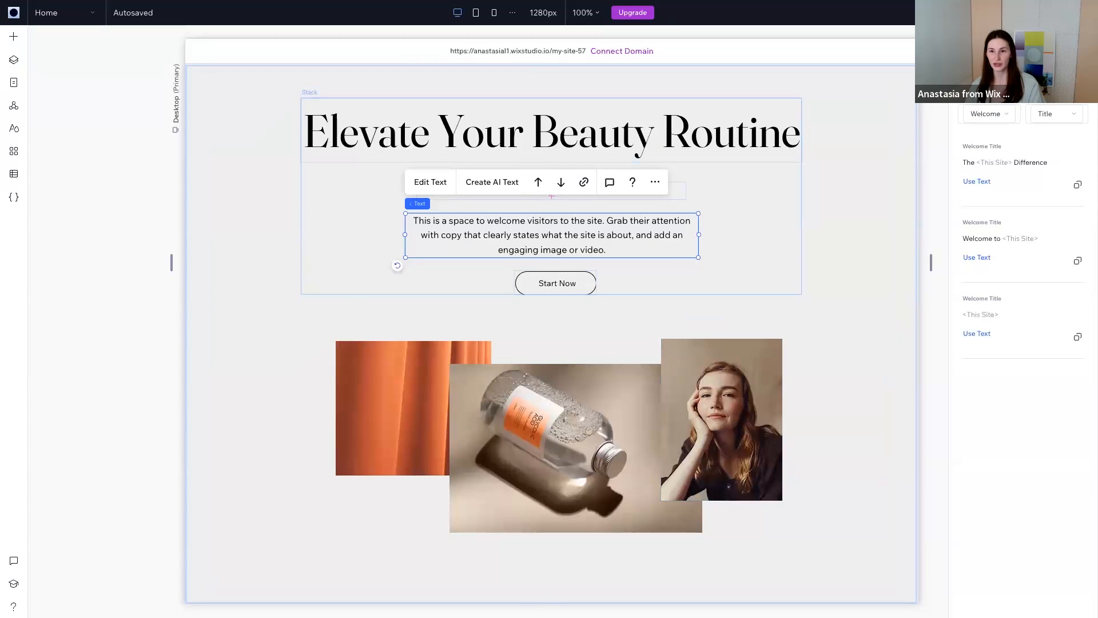
left_click(1005, 118)
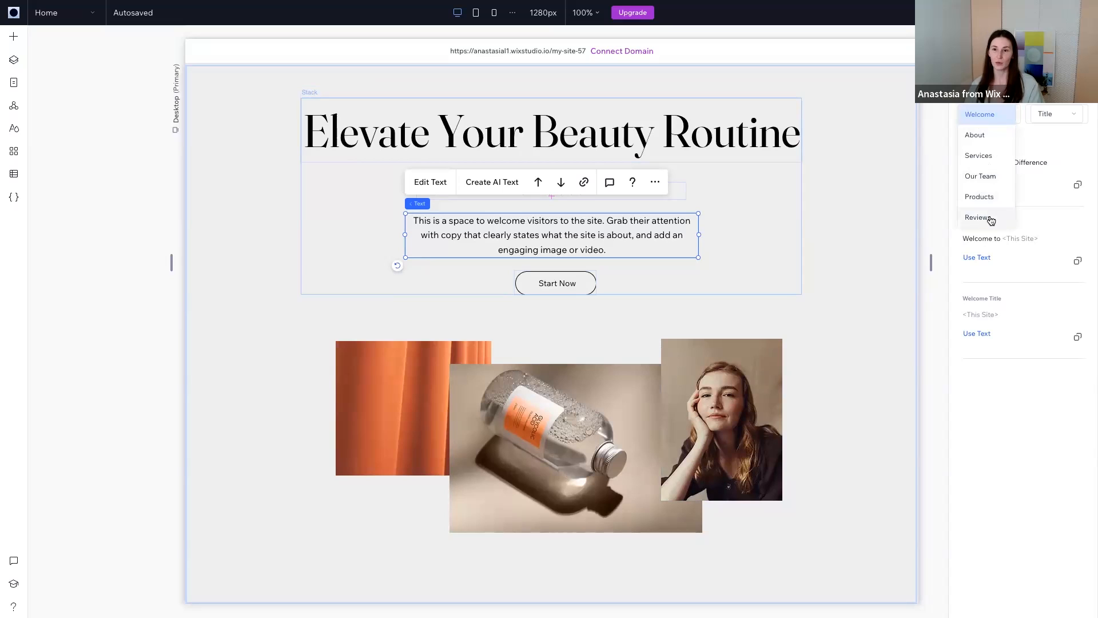
left_click(992, 116)
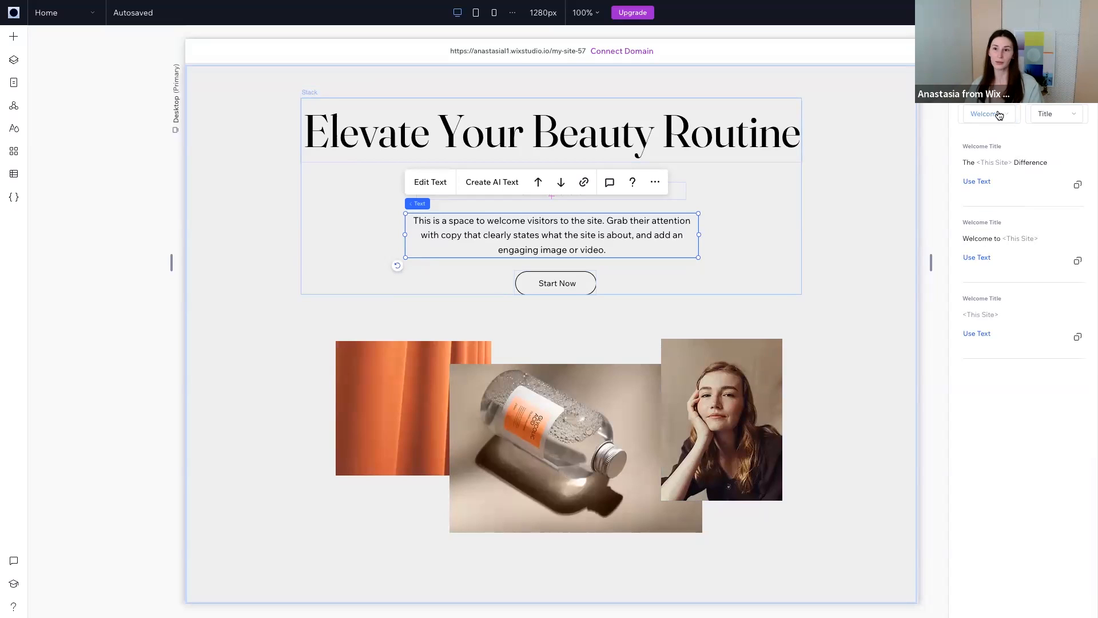
left_click(1076, 116)
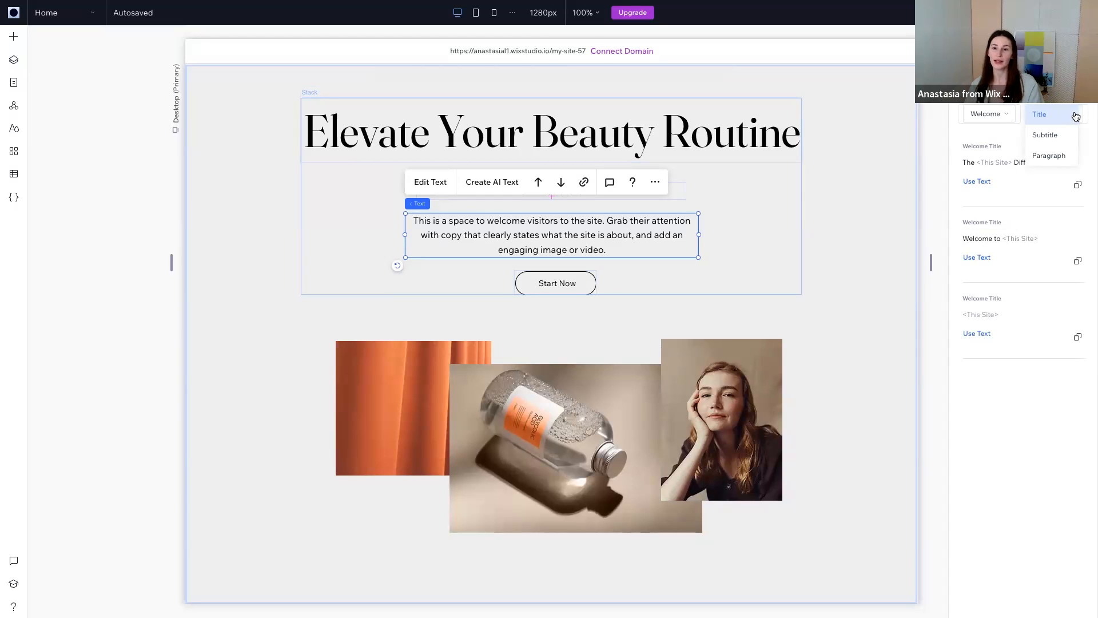
left_click(1058, 155)
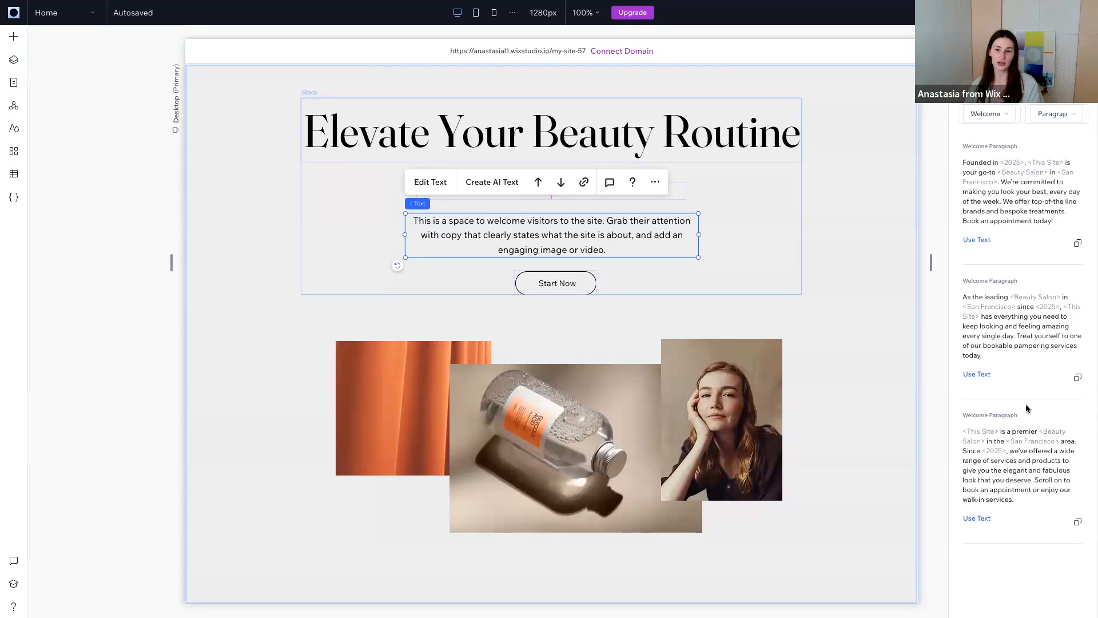
left_click(977, 518)
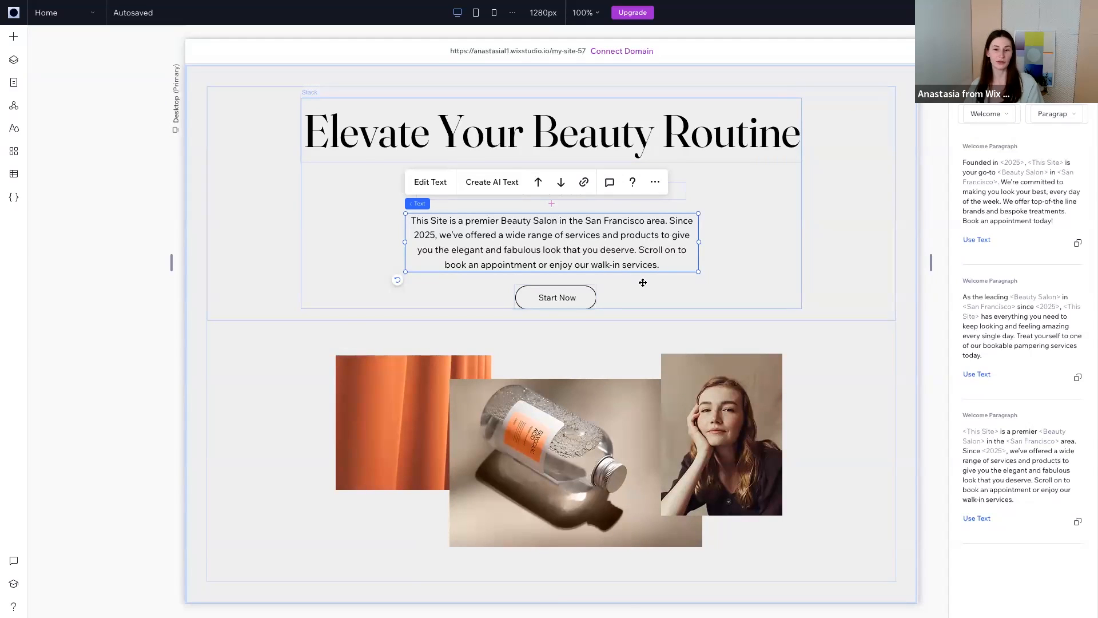
Replace the portrait of the woman with the oil dropper bottle photo from the Beauty Salon image suggestions.
left_click(718, 447)
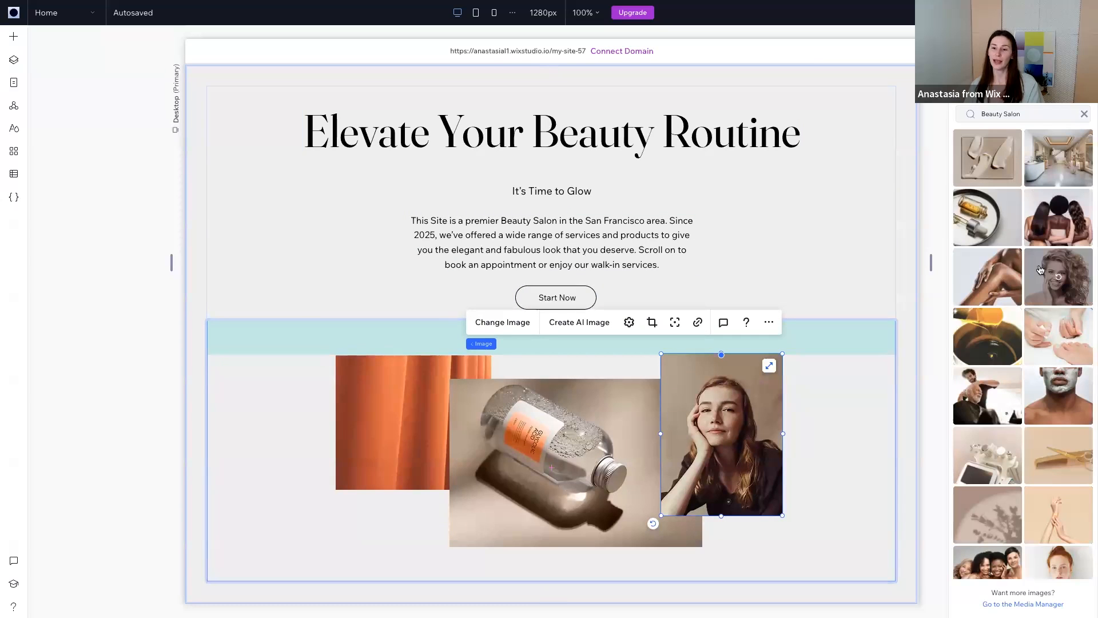
scroll(1045, 240, "down", 5)
scroll(1041, 270, "up", 2)
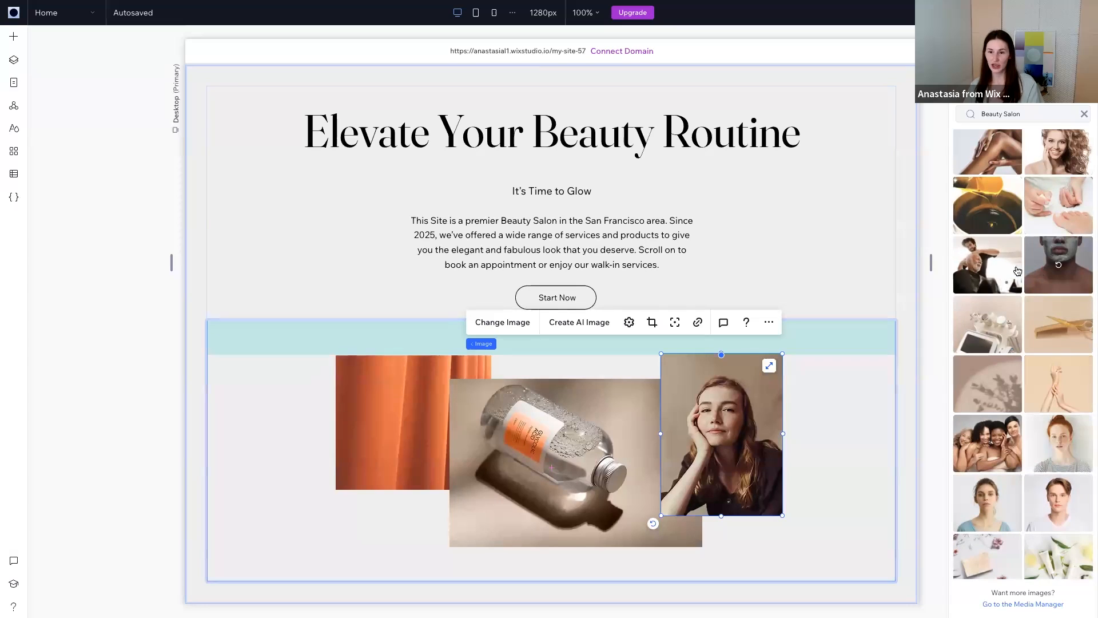
scroll(1050, 240, "up", 2)
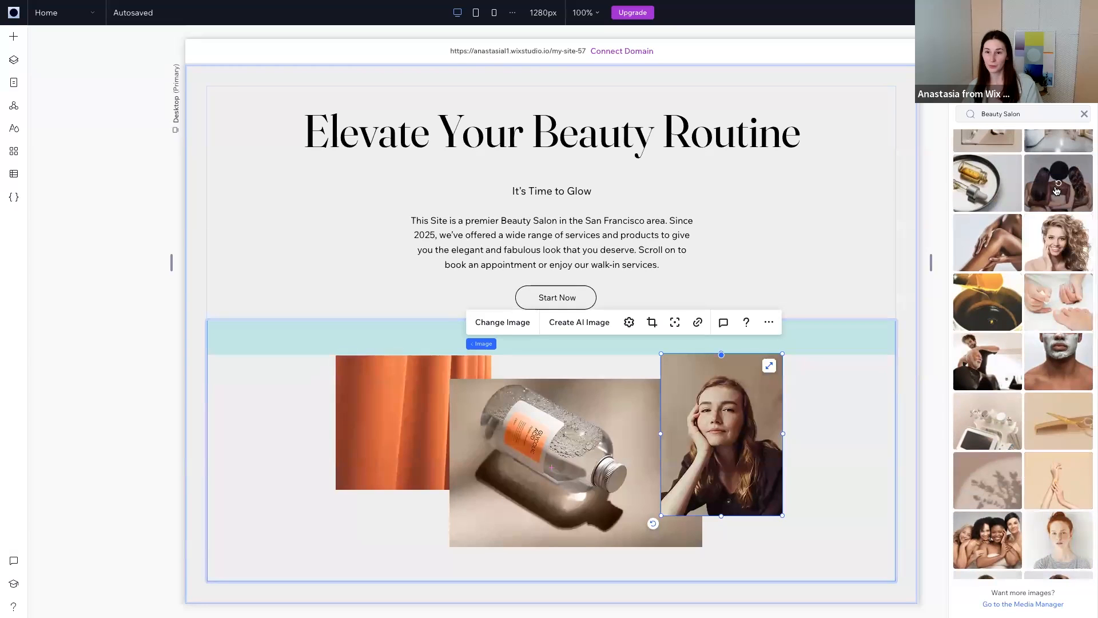
scroll(1013, 225, "up", 1)
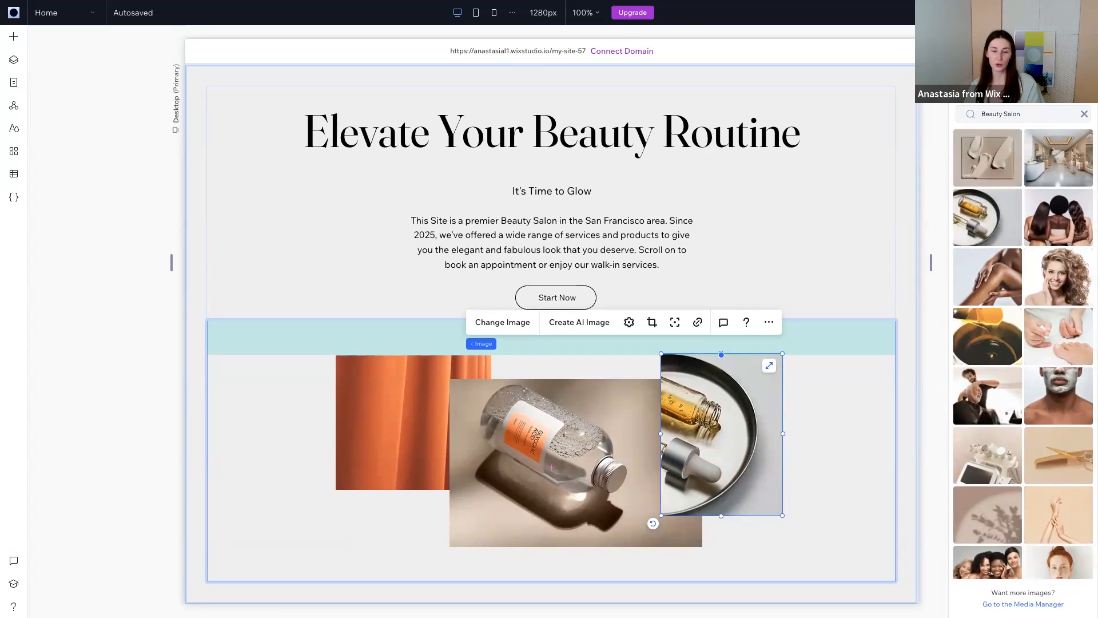
Swap the oil dropper photo for the black spray bottle from the site's media, then for the suggested cream swatch photo.
left_click(984, 86)
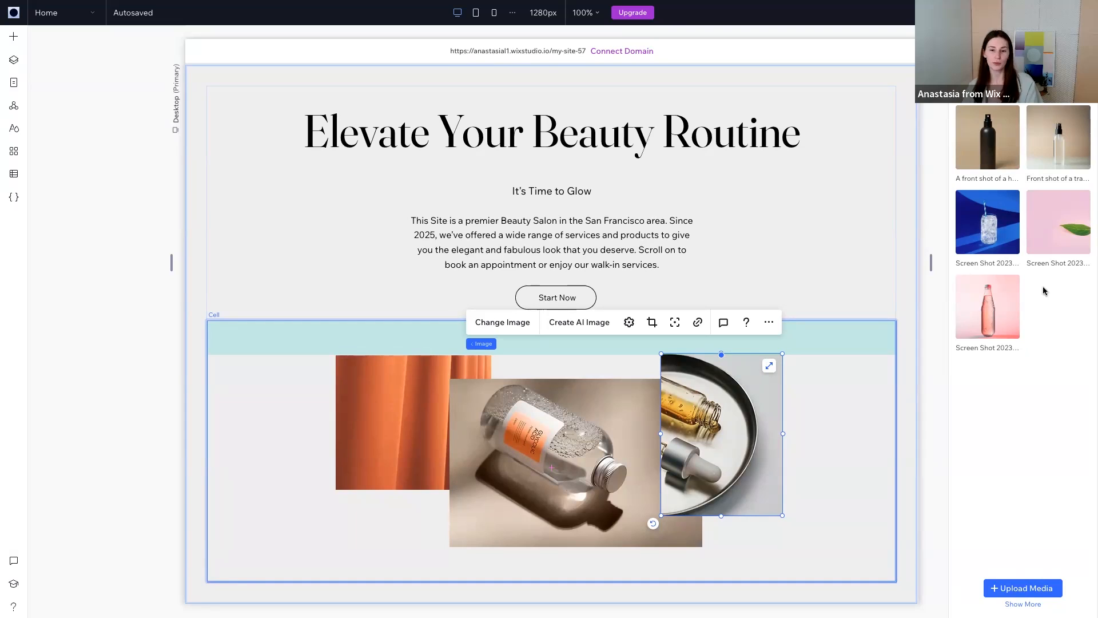
left_click(988, 138)
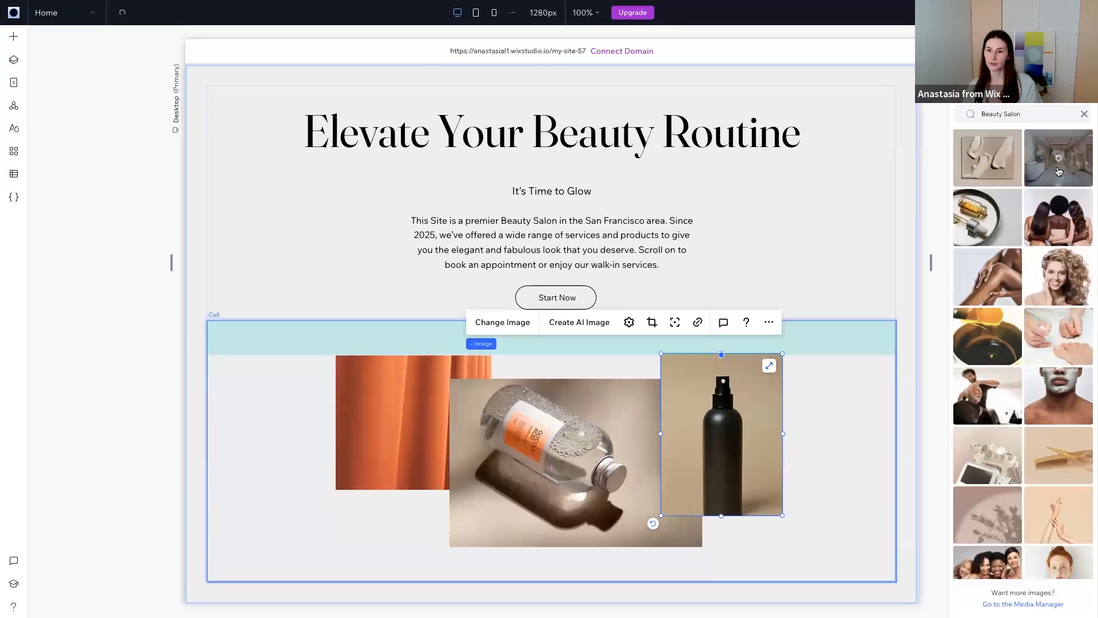
left_click(1017, 171)
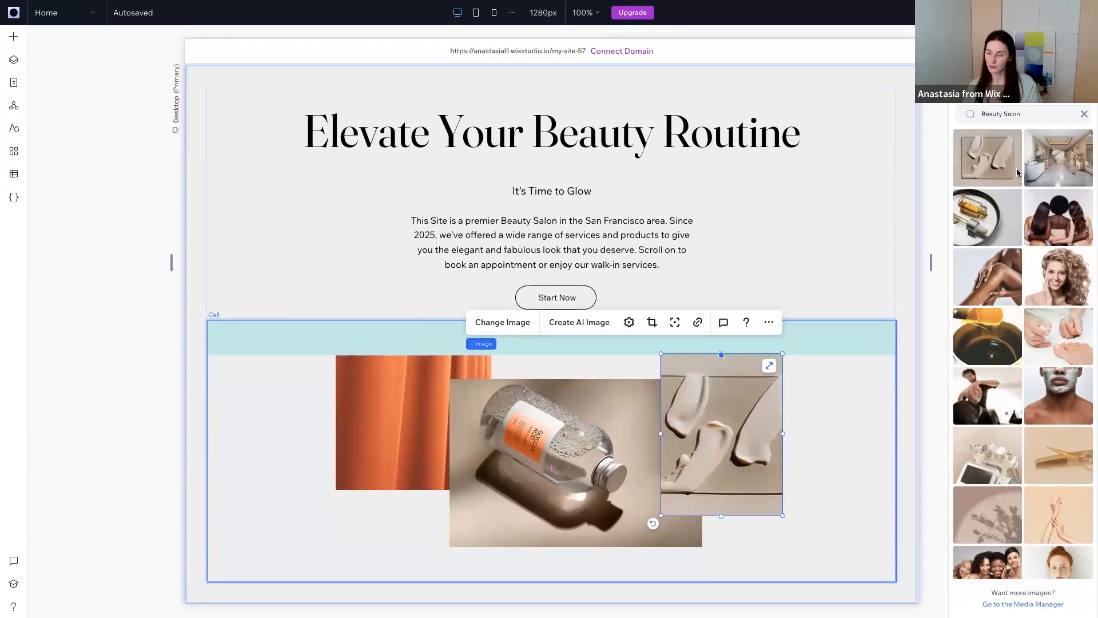
Generate AI images for "hair spray bottle" in the Packshot style and choose the light blue bottle on the pale background.
left_click(573, 329)
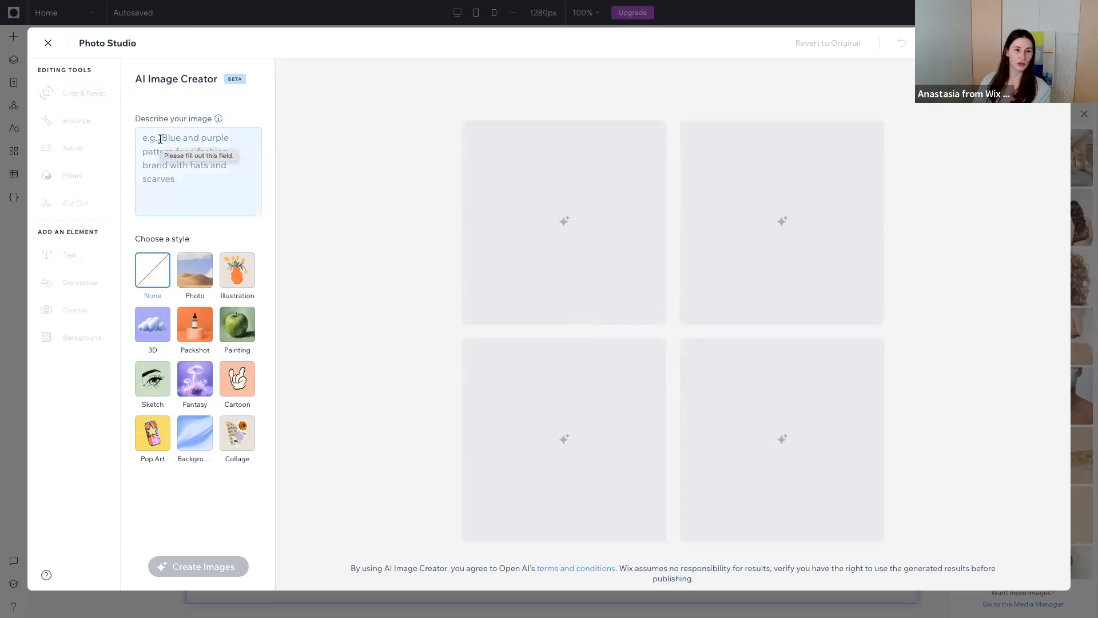
left_click(143, 134)
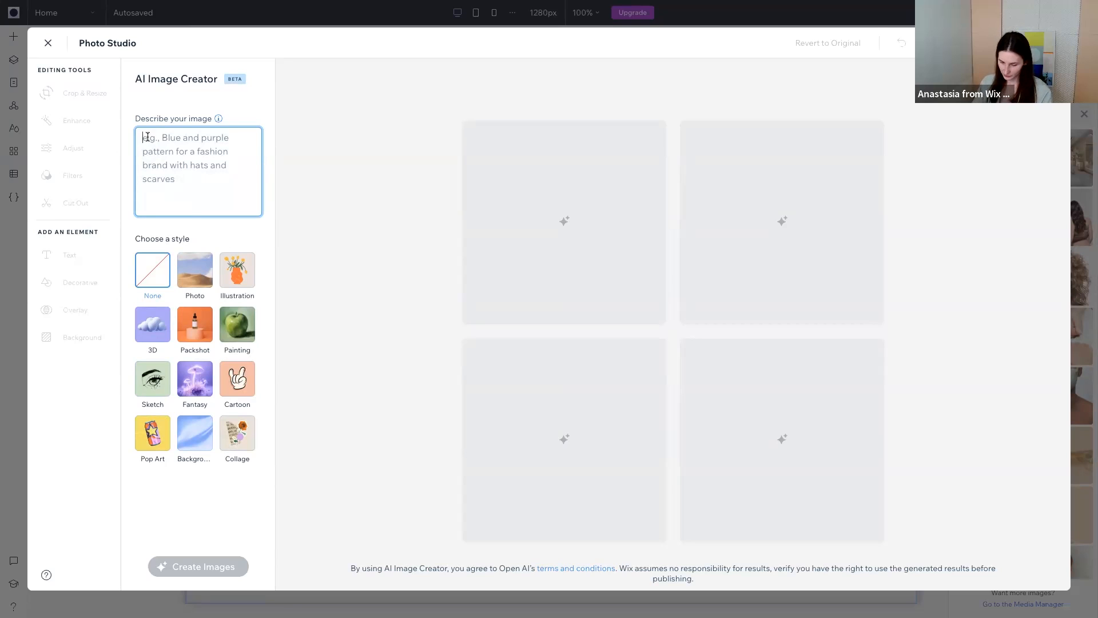
type("hair spray bottle")
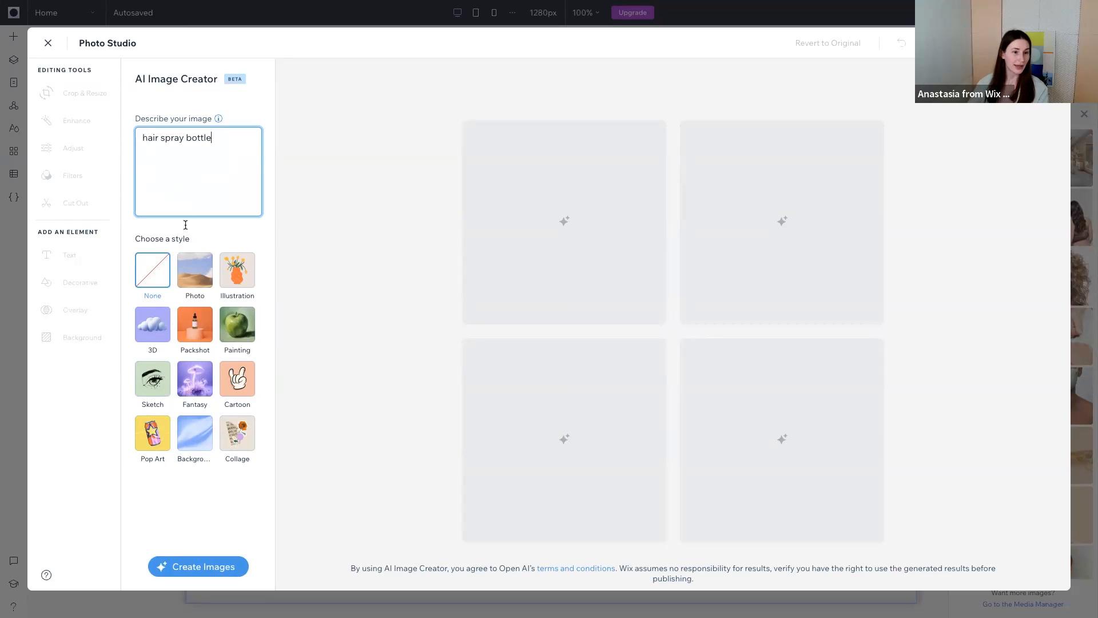
left_click(198, 322)
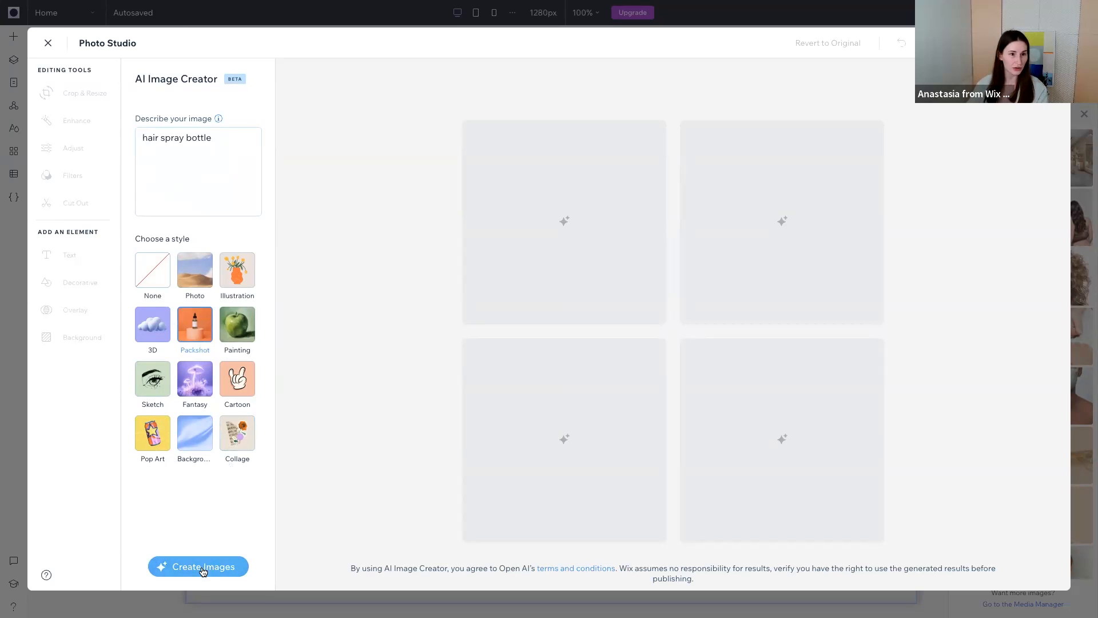
left_click(203, 568)
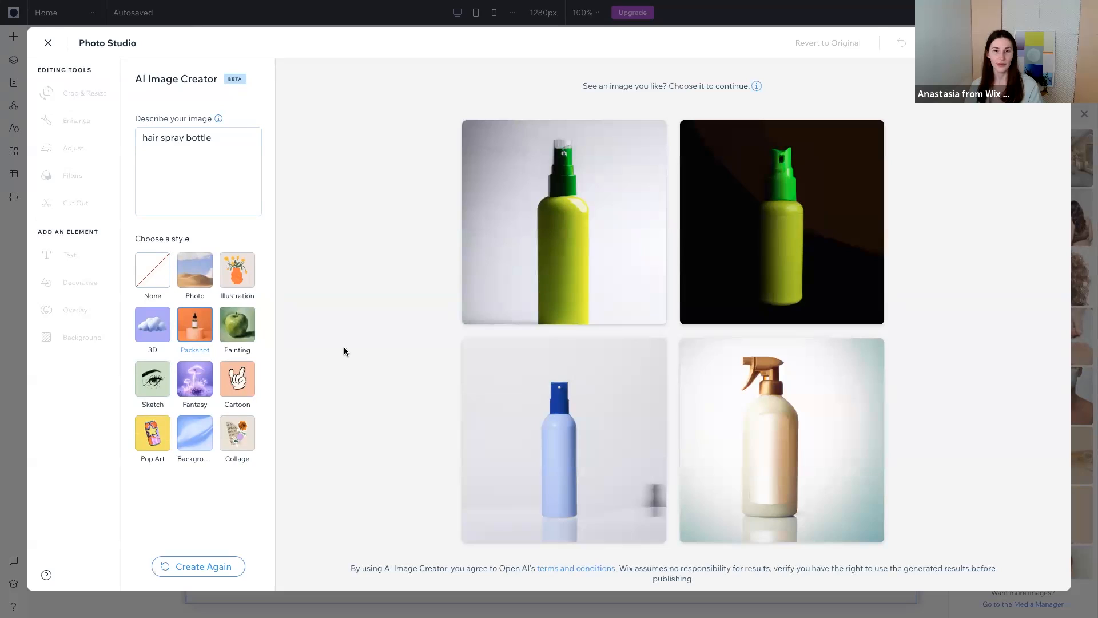
mouse_move(624, 446)
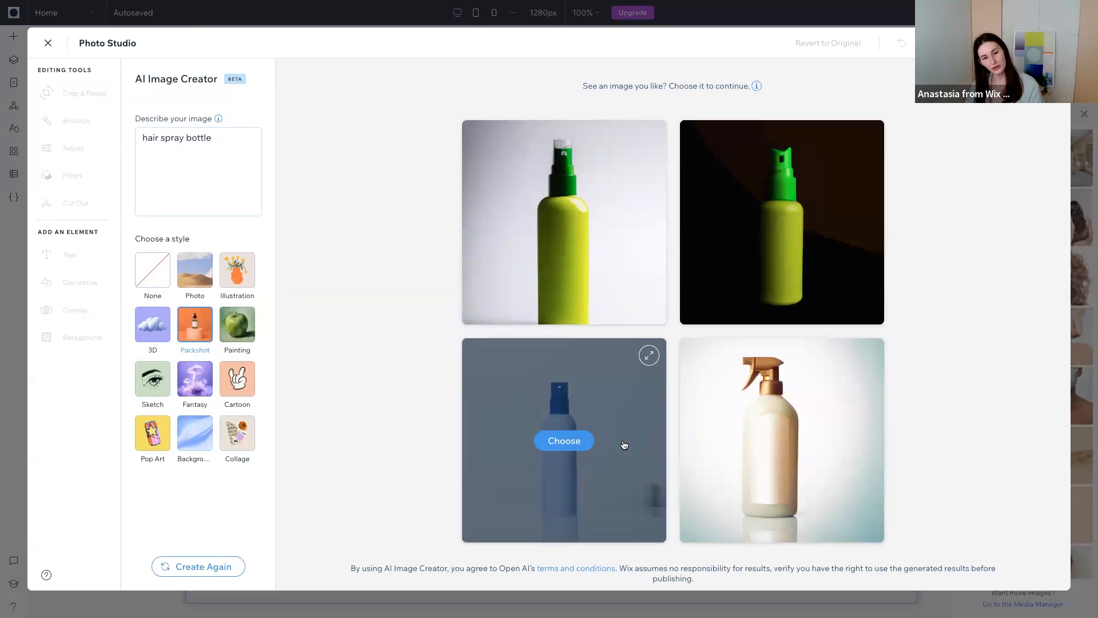
left_click(574, 445)
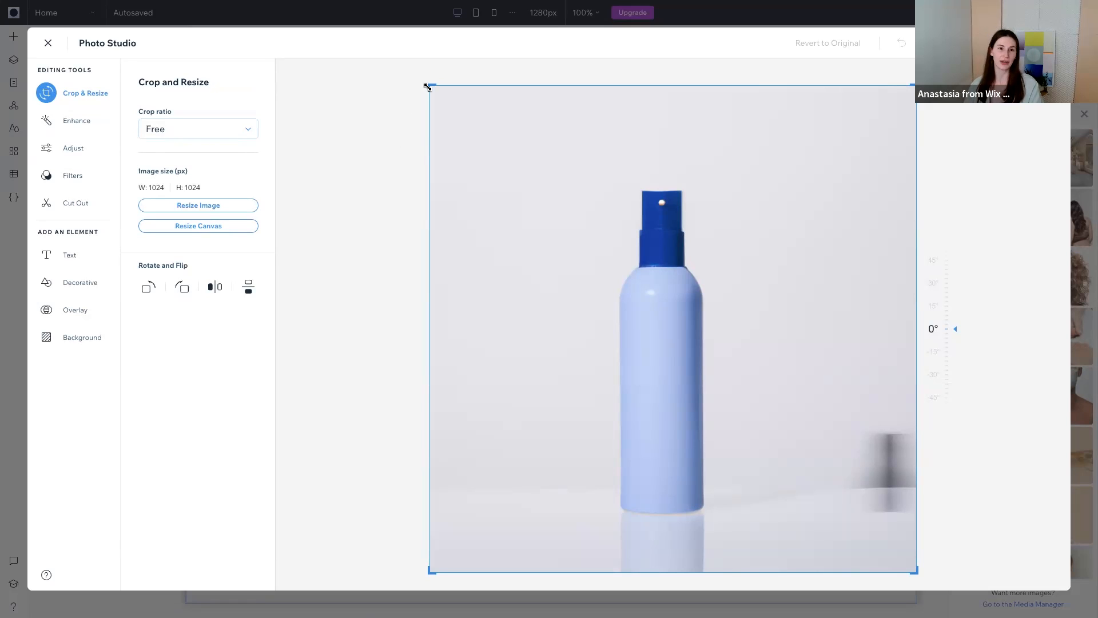
Save the light blue spray bottle image from Photo Studio into the section, keeping its full-frame crop.
mouse_move(429, 86)
left_mouse_down()
mouse_move(473, 93)
mouse_move(428, 85)
left_mouse_up()
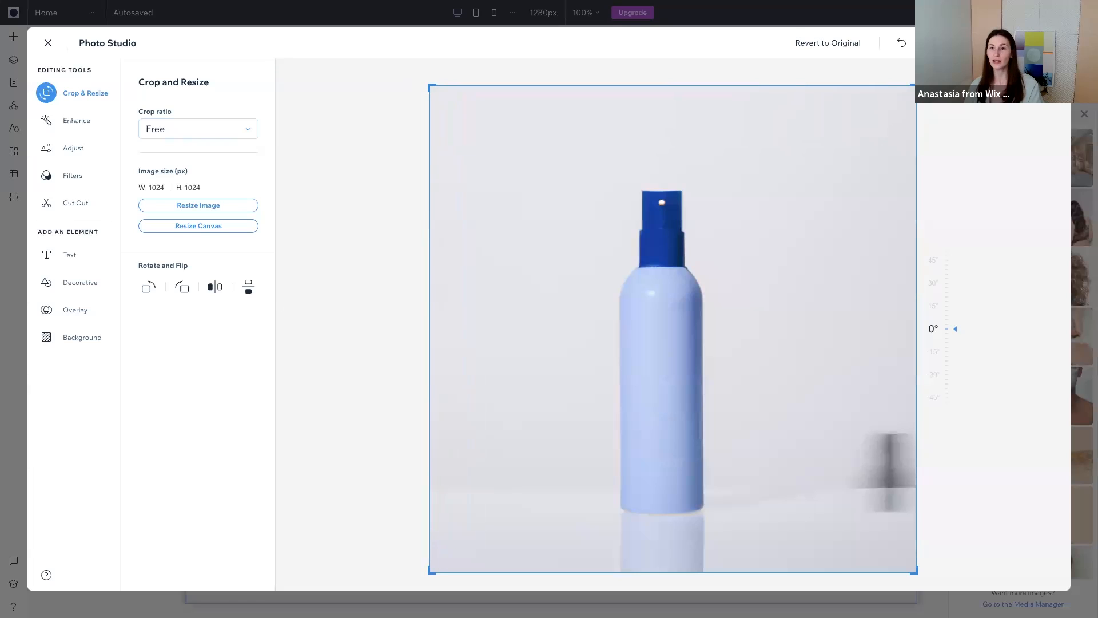
left_click(1033, 43)
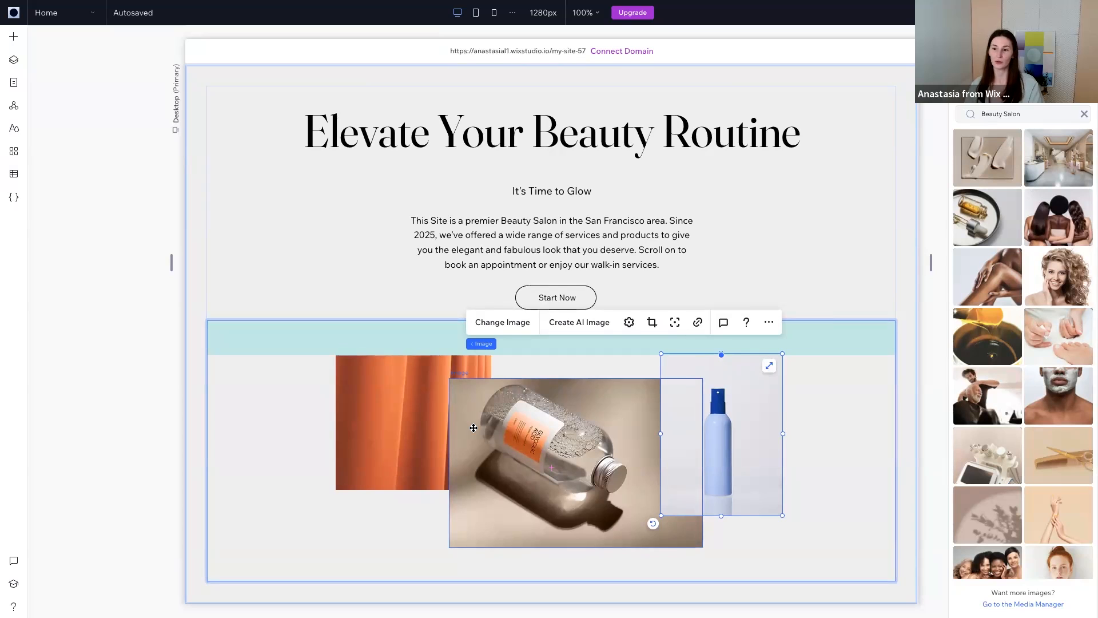
scroll(474, 428, "up", 8)
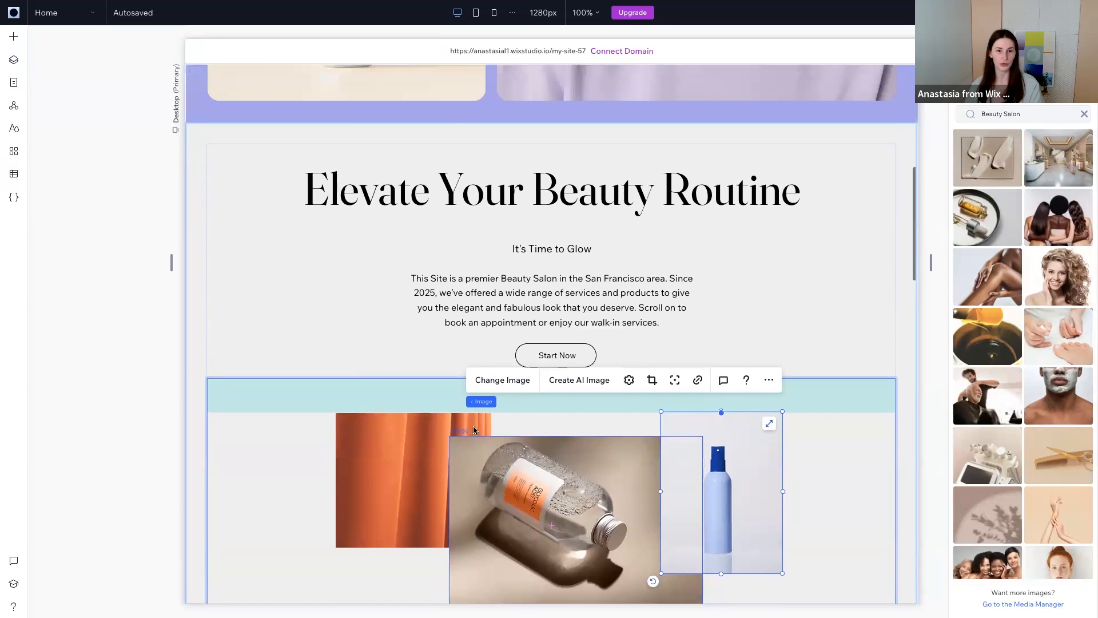
Shift the dancer image slightly to the right in the "Unleash Your Potential" section.
scroll(473, 428, "down", 12)
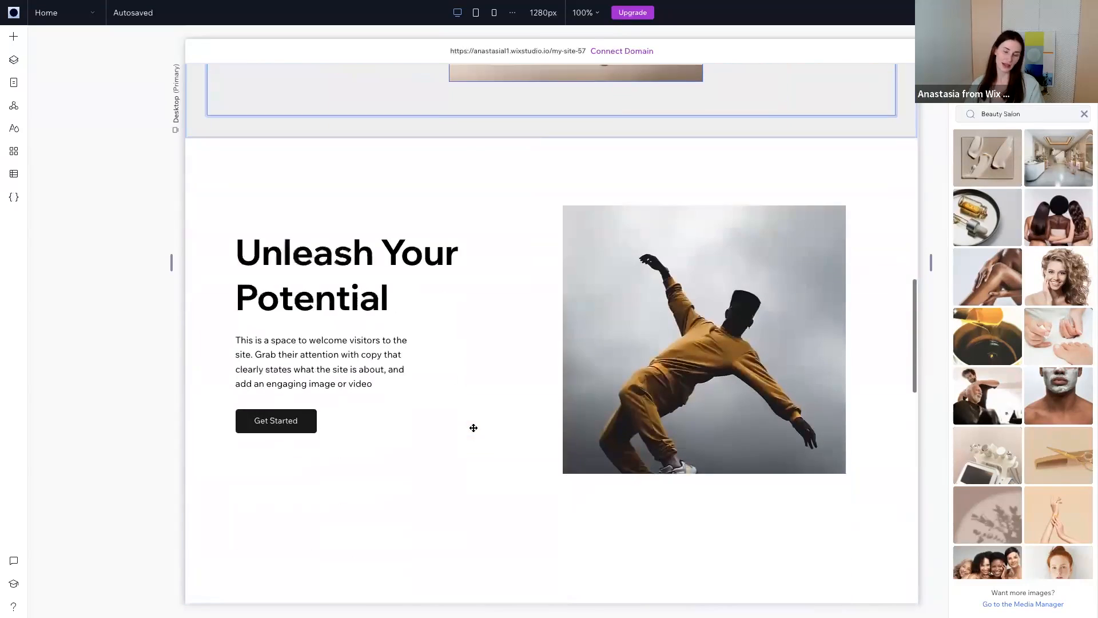
left_click(487, 405)
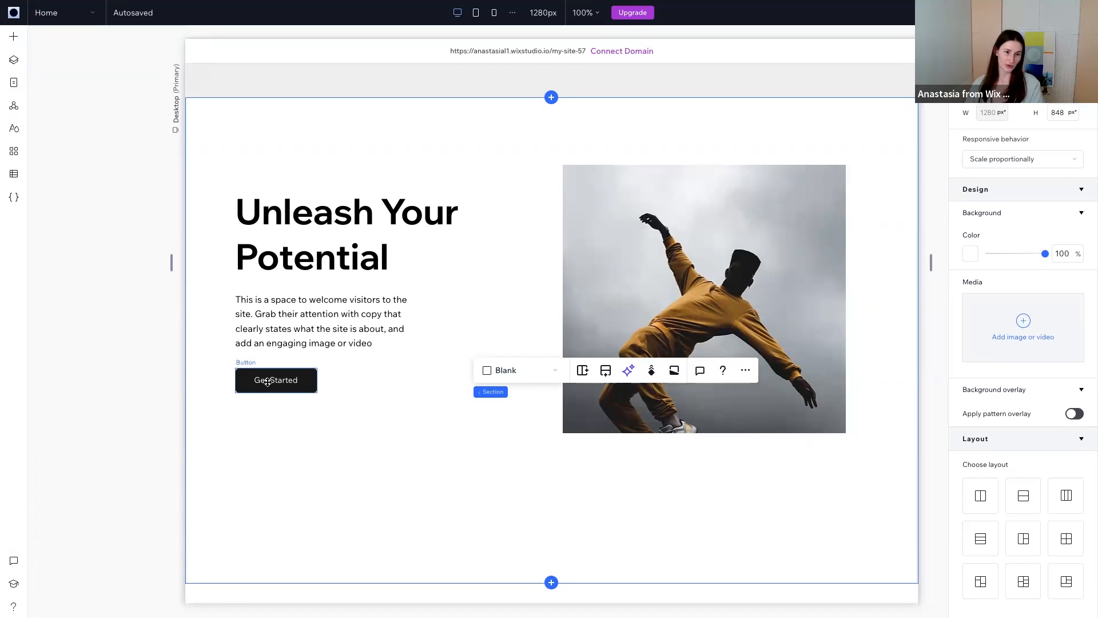
left_click(583, 269)
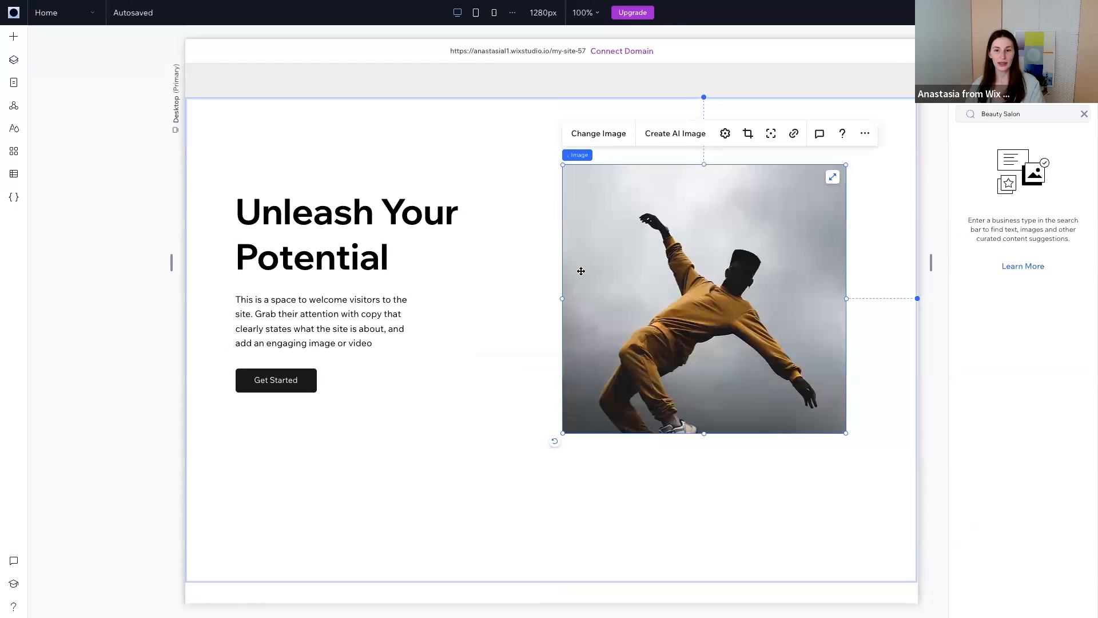
left_click_drag(583, 269, 600, 269)
left_click(503, 510)
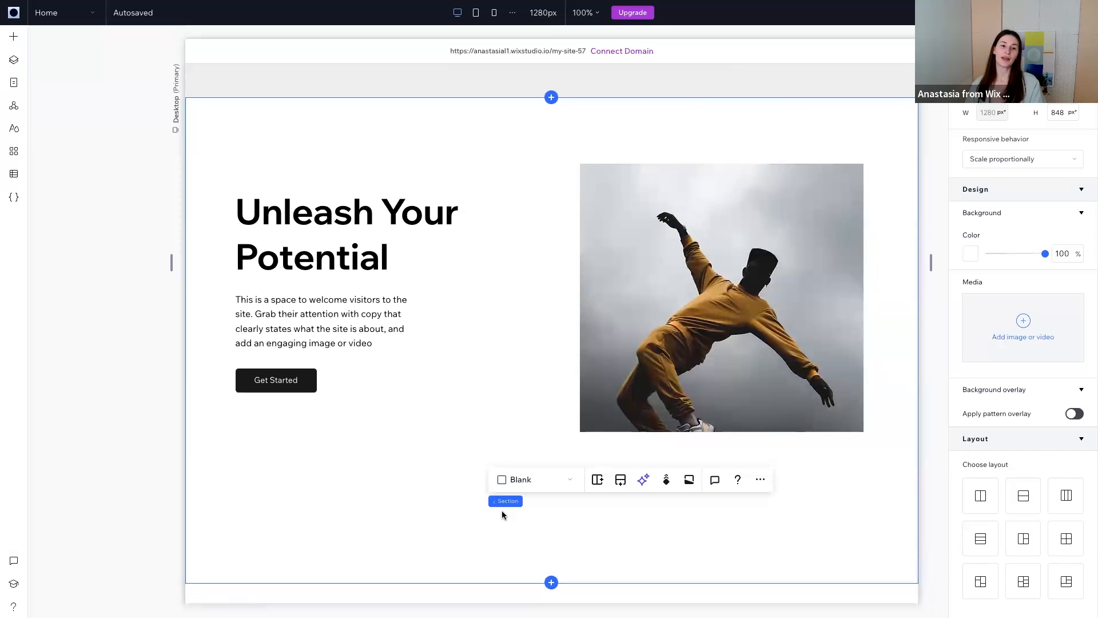
Select the heading, paragraph and Get Started button together to view the Stack option, leaving them unstacked.
left_click(312, 245)
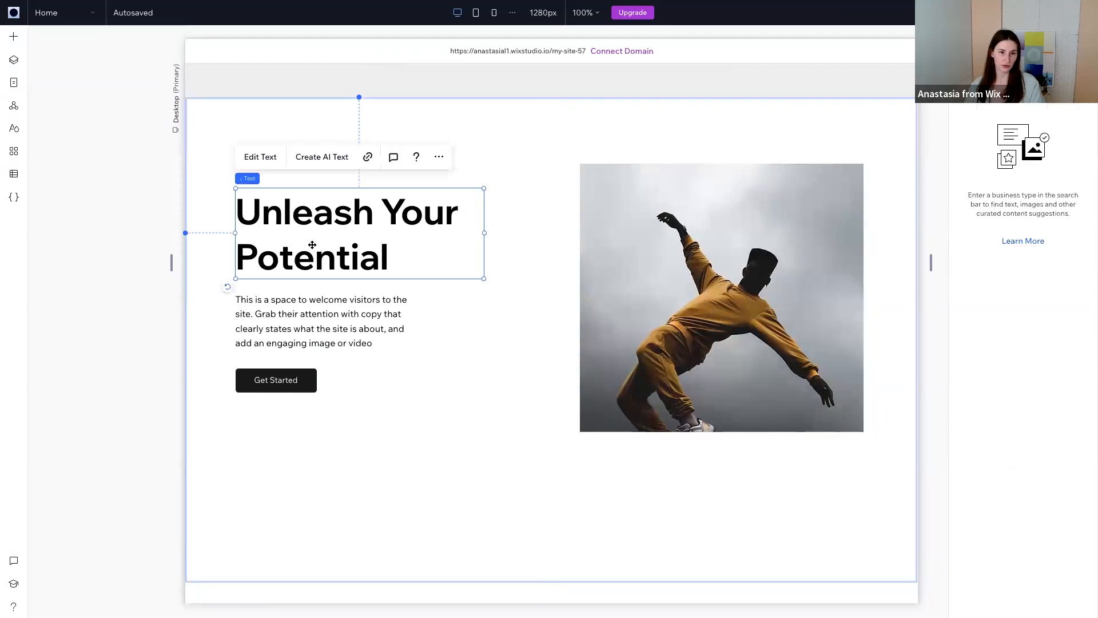
left_click(333, 307, "shift")
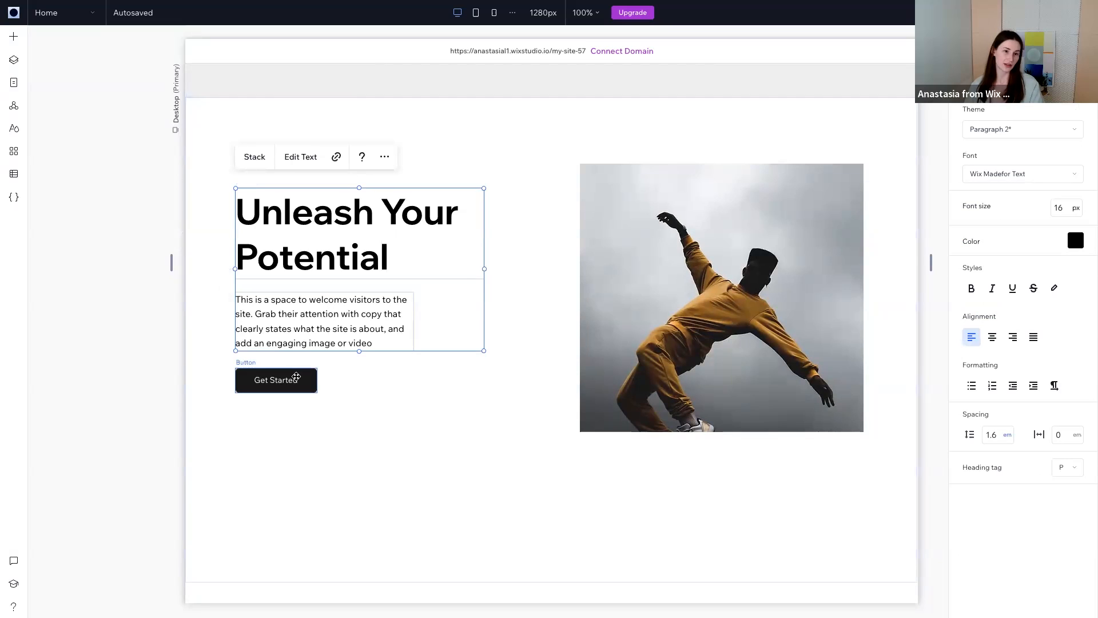
left_click(297, 377, "shift")
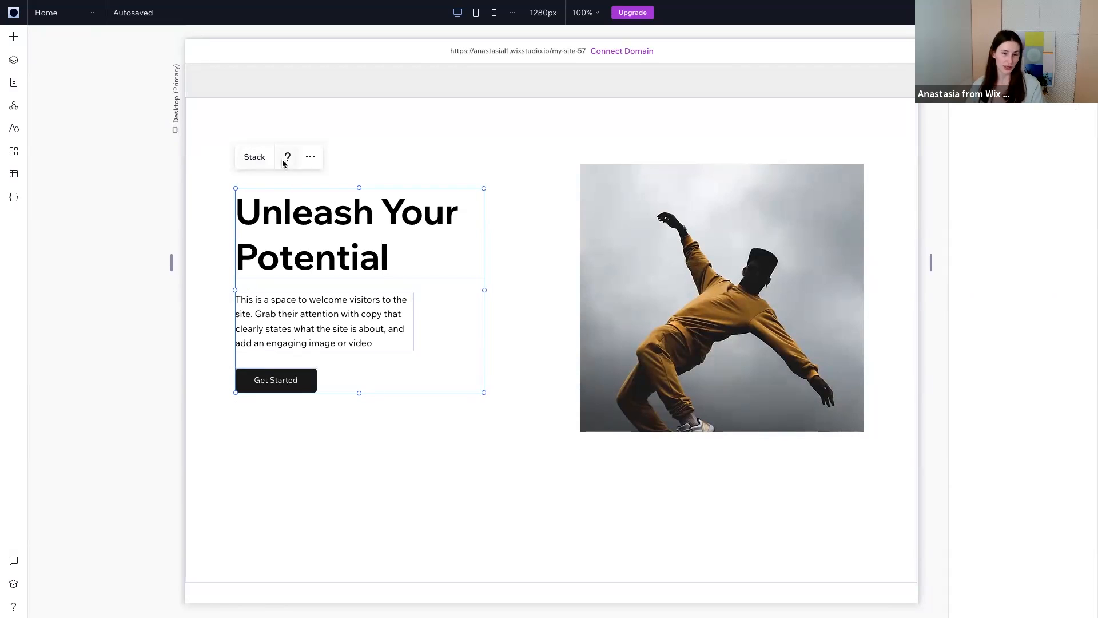
left_click(527, 225)
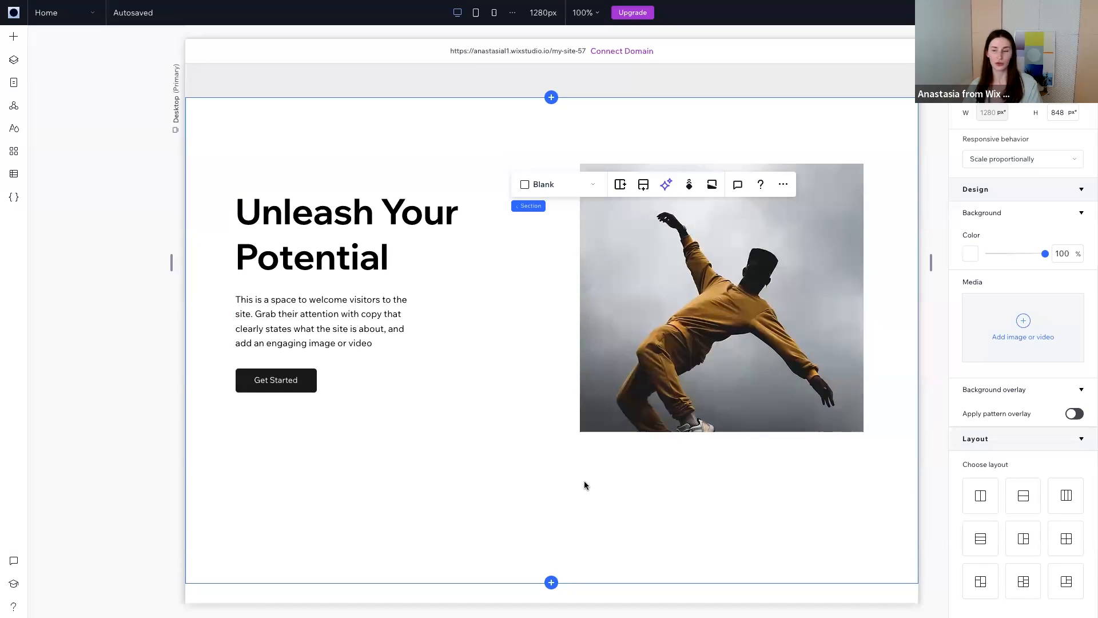
Move the "Unleash Your Potential" heading up to widen the gap above the paragraph.
left_click(370, 218)
left_click_drag(369, 218, 370, 194)
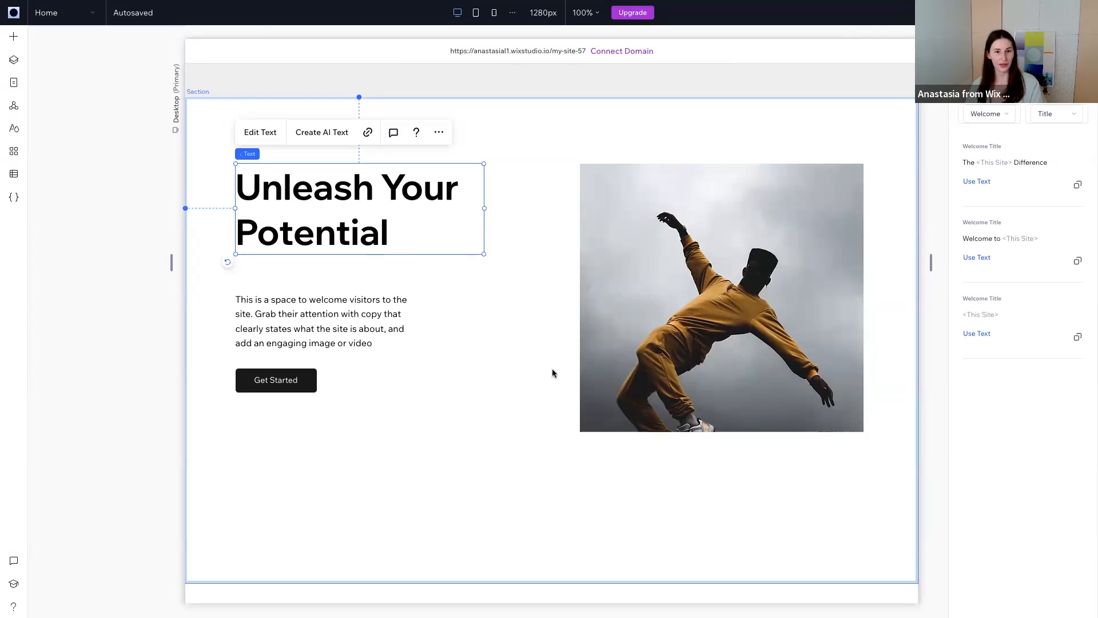
scroll(522, 399, "up", 1)
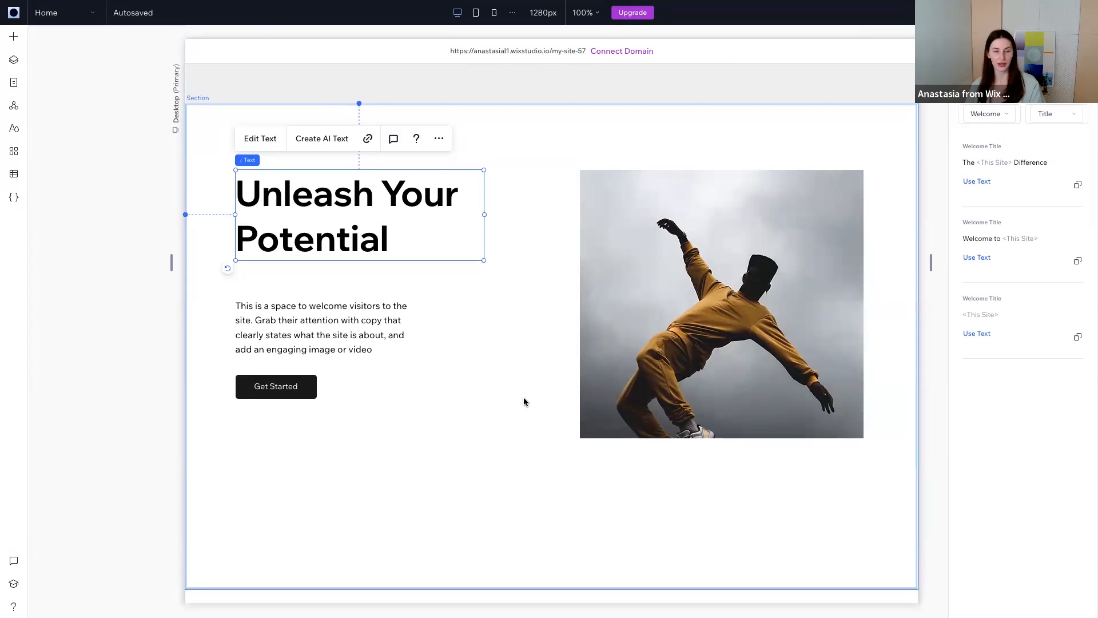
Generate a responsive design with AI for the "Unleash Your Potential" section and apply it.
left_click(524, 399)
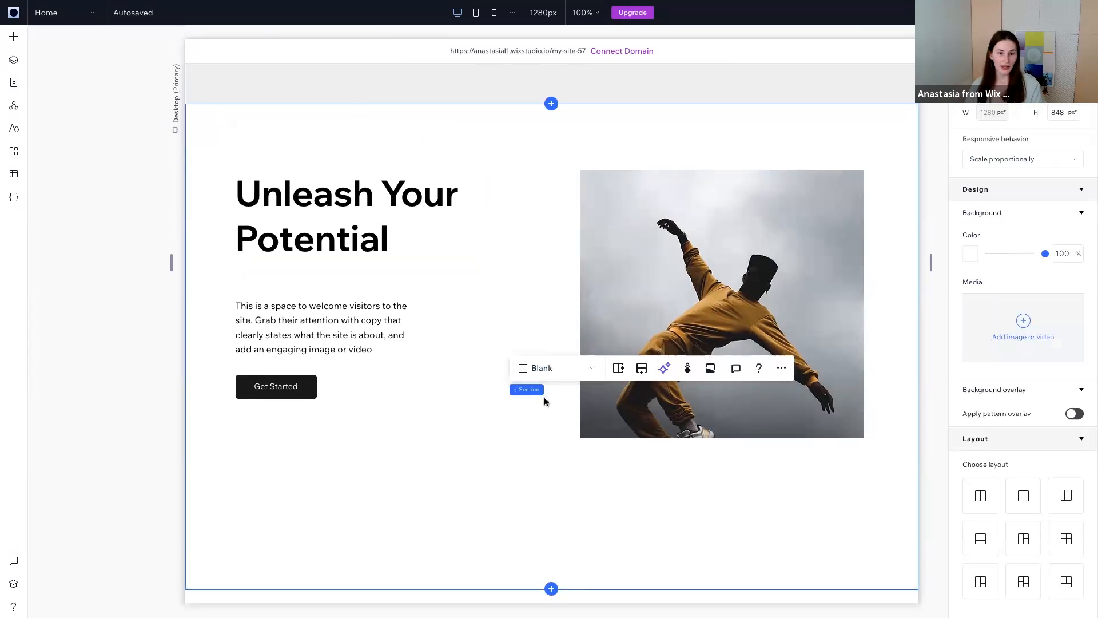
left_click(664, 369)
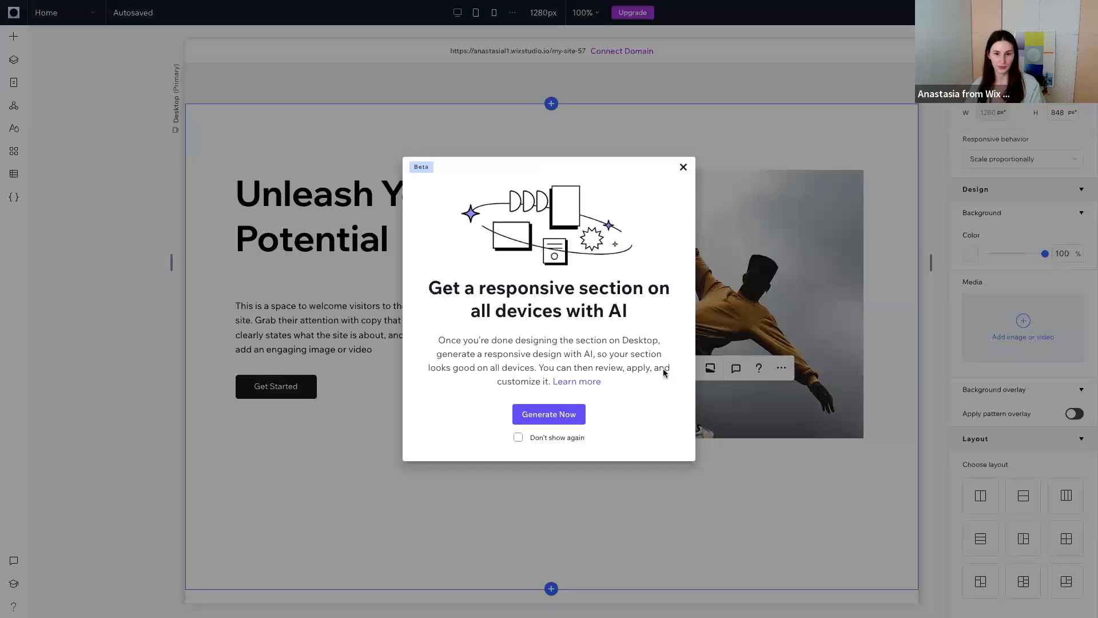
left_click(575, 414)
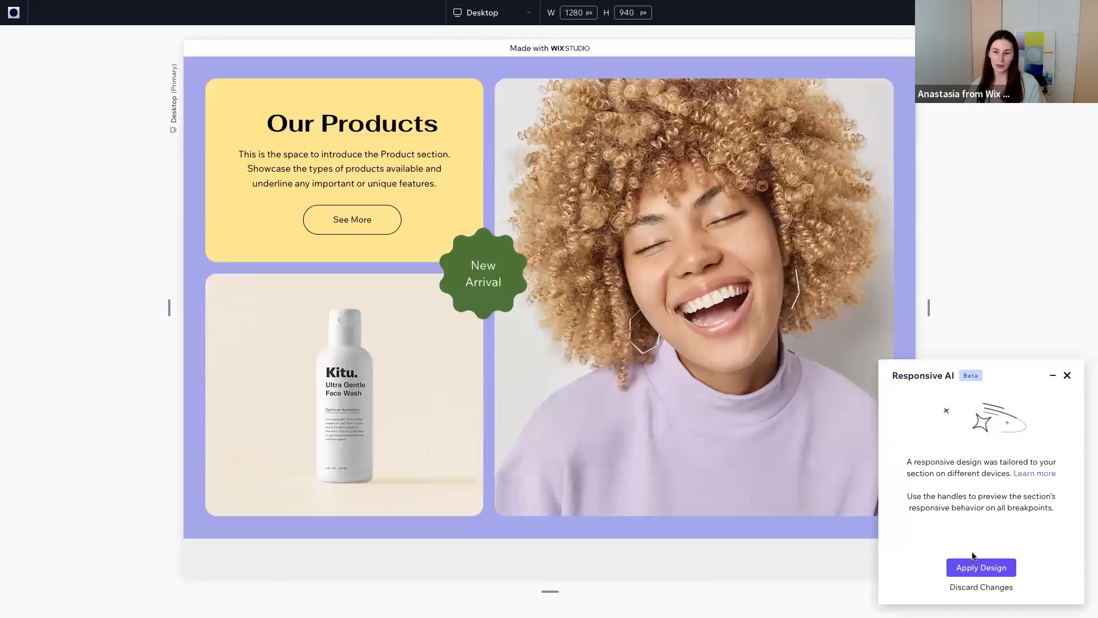
scroll(698, 398, "down", 15)
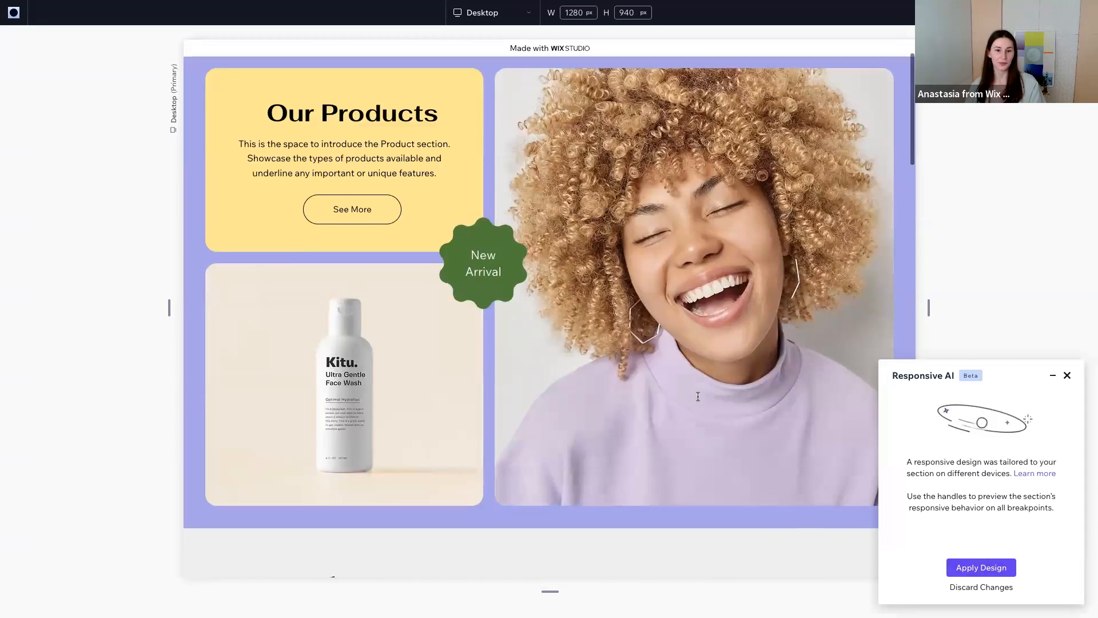
scroll(698, 398, "down", 3)
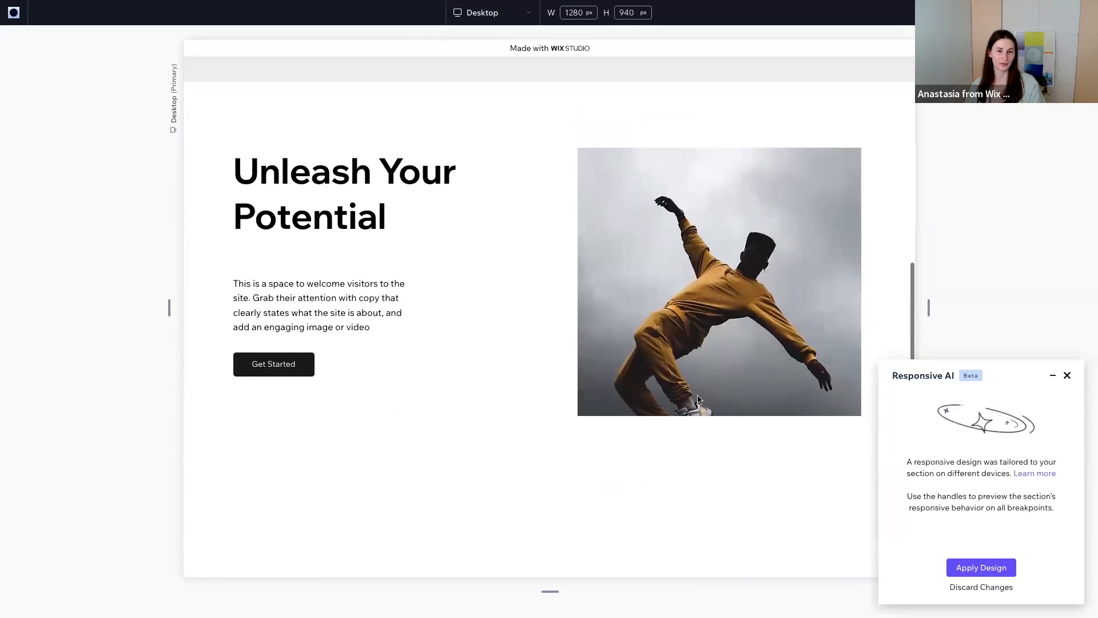
left_click(982, 567)
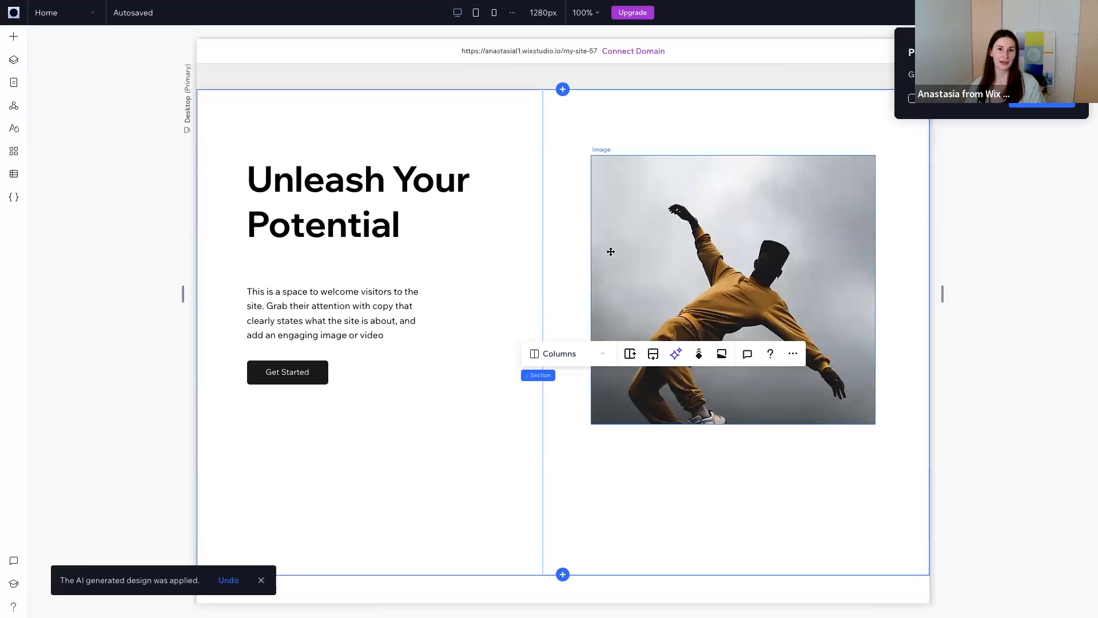
Review the section on the tablet and mobile breakpoints, inspect the text stack, and return to the desktop view.
left_click_drag(943, 290, 918, 274)
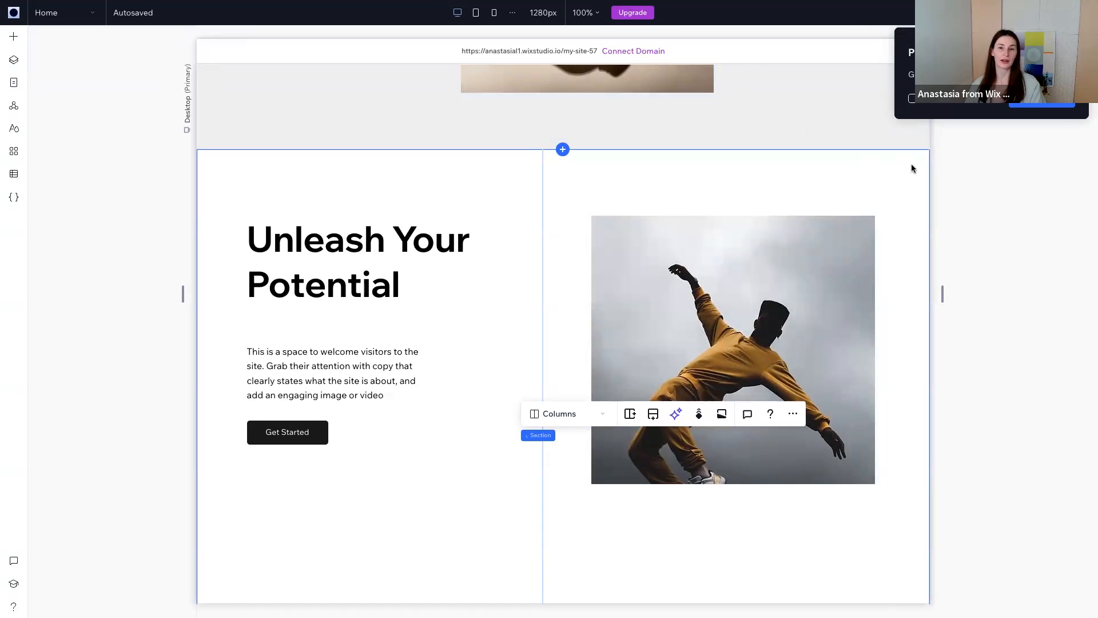
left_click(475, 15)
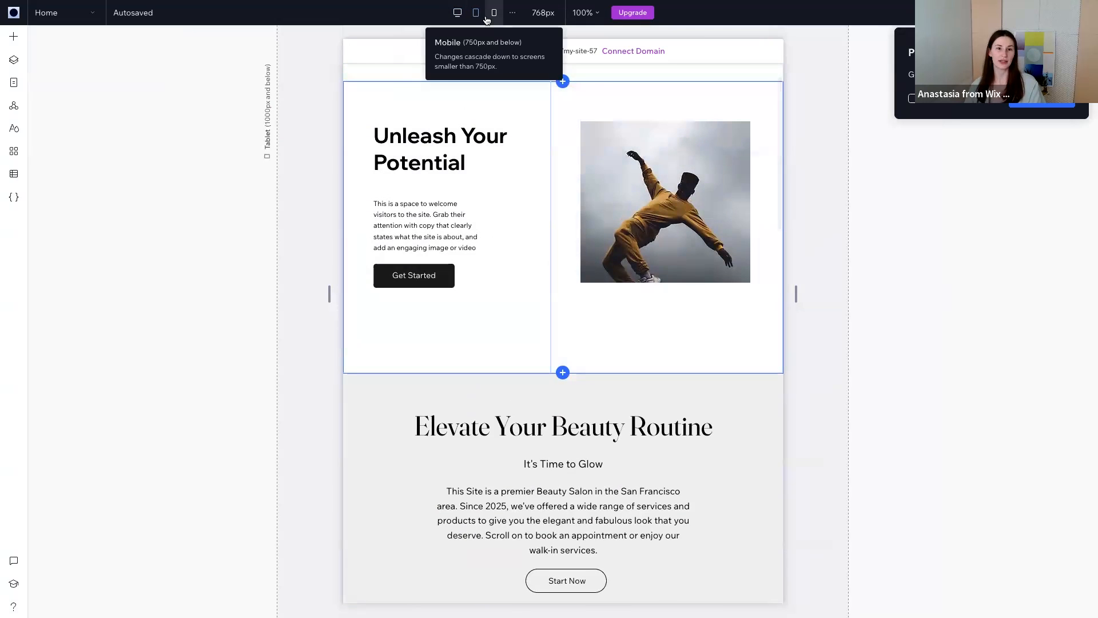
left_click(493, 14)
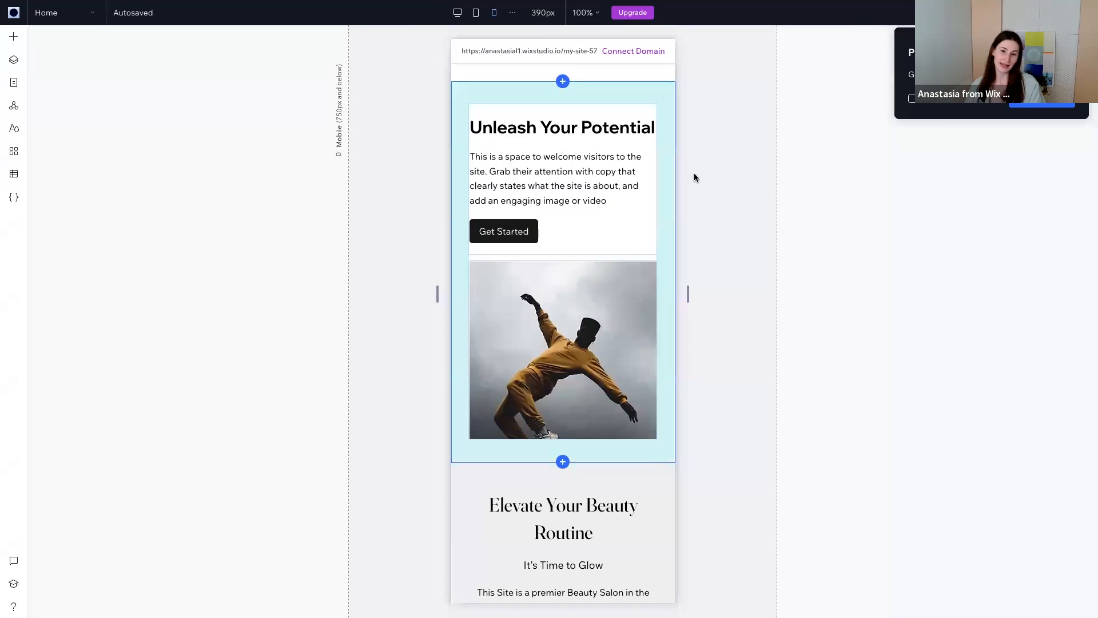
left_click(524, 214)
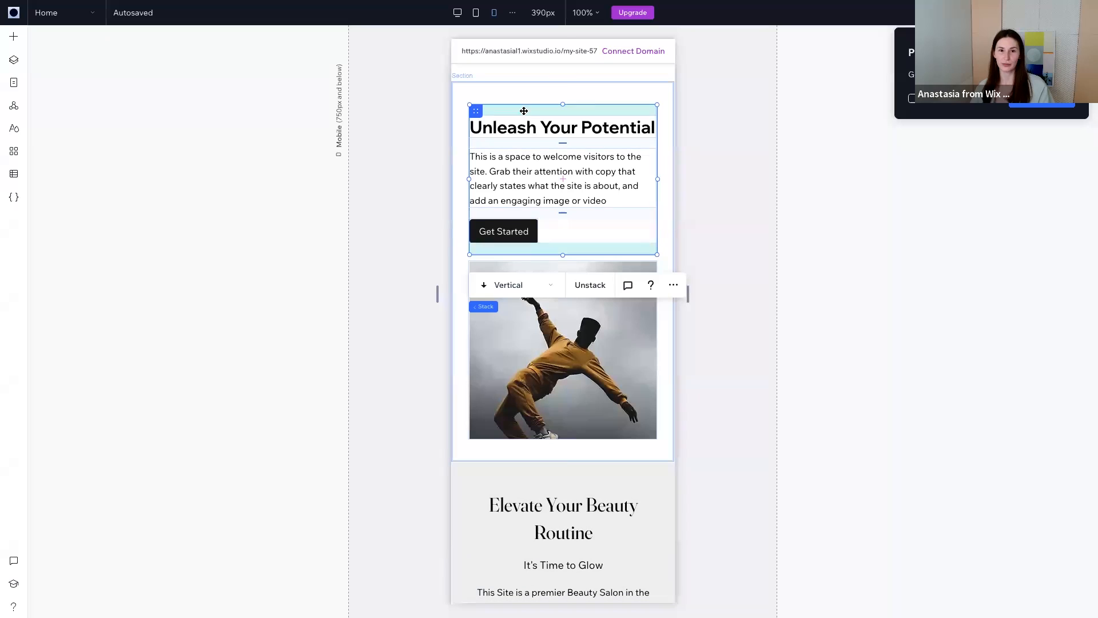
left_click(458, 16)
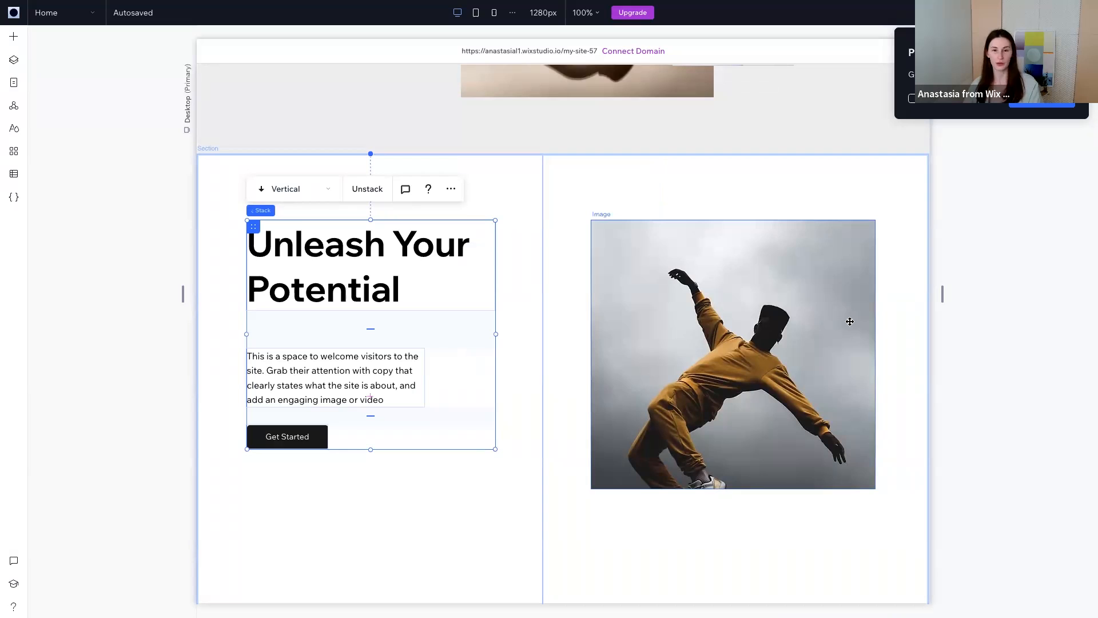
View the saved assets and asset libraries available for adding to the site.
left_click(14, 38)
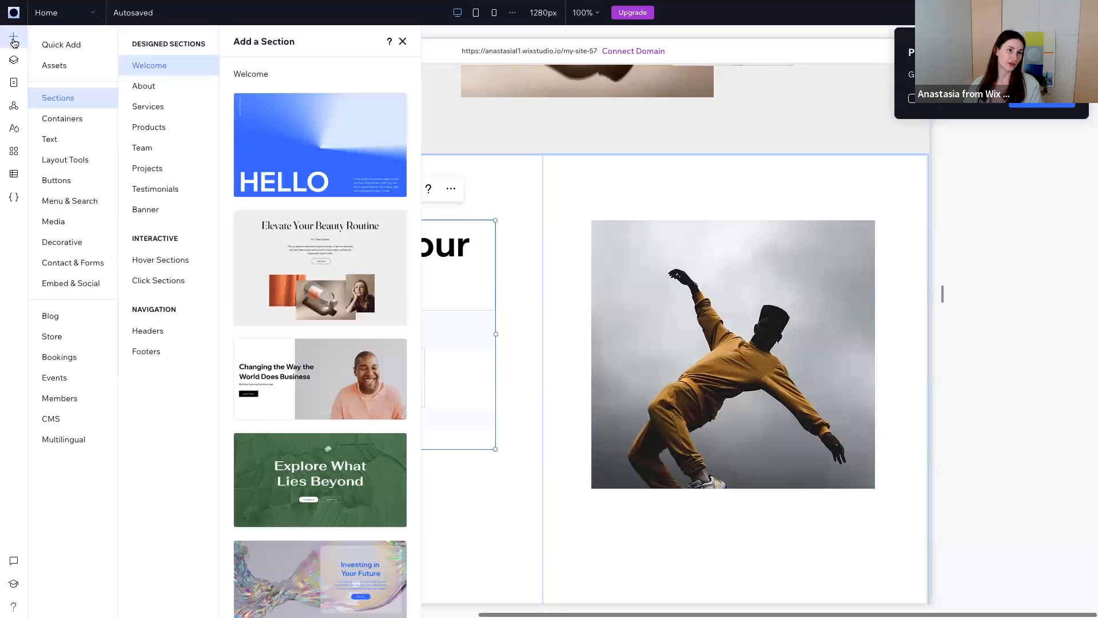
left_click(54, 67)
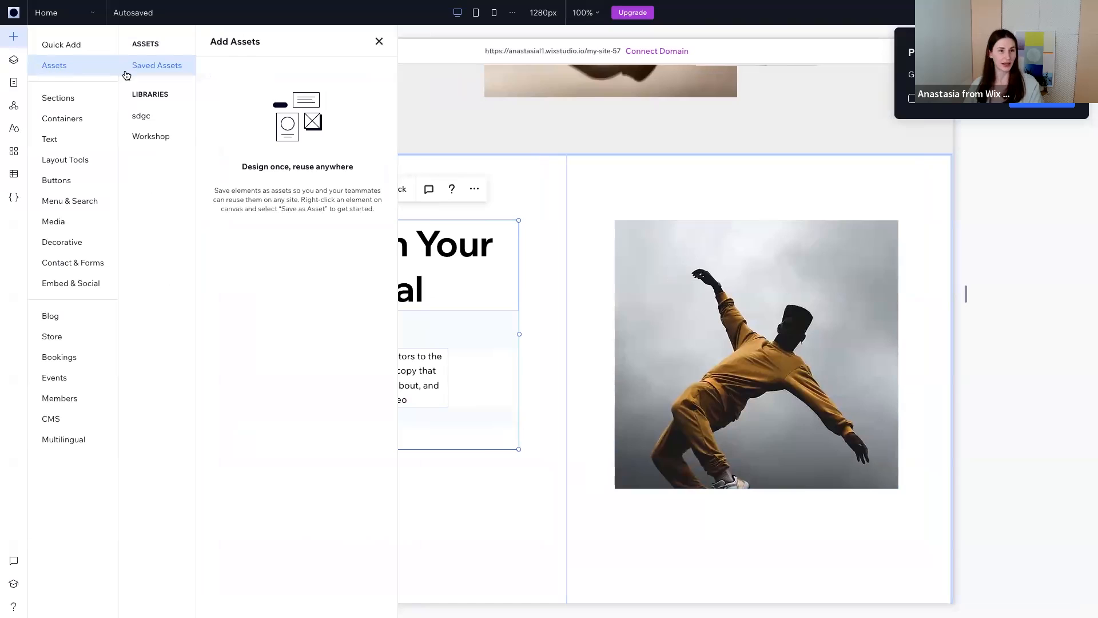
left_click(707, 197)
Save the "Unleash Your Potential" section as an asset named "Section" in a new library called "Site sections".
left_click(703, 187)
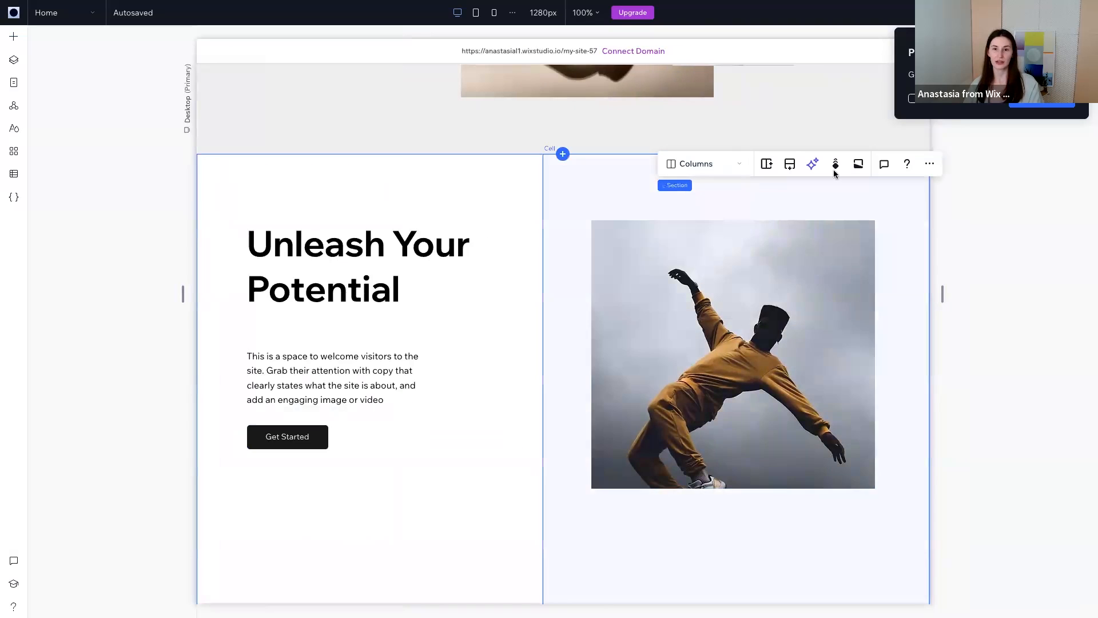
left_click(930, 164)
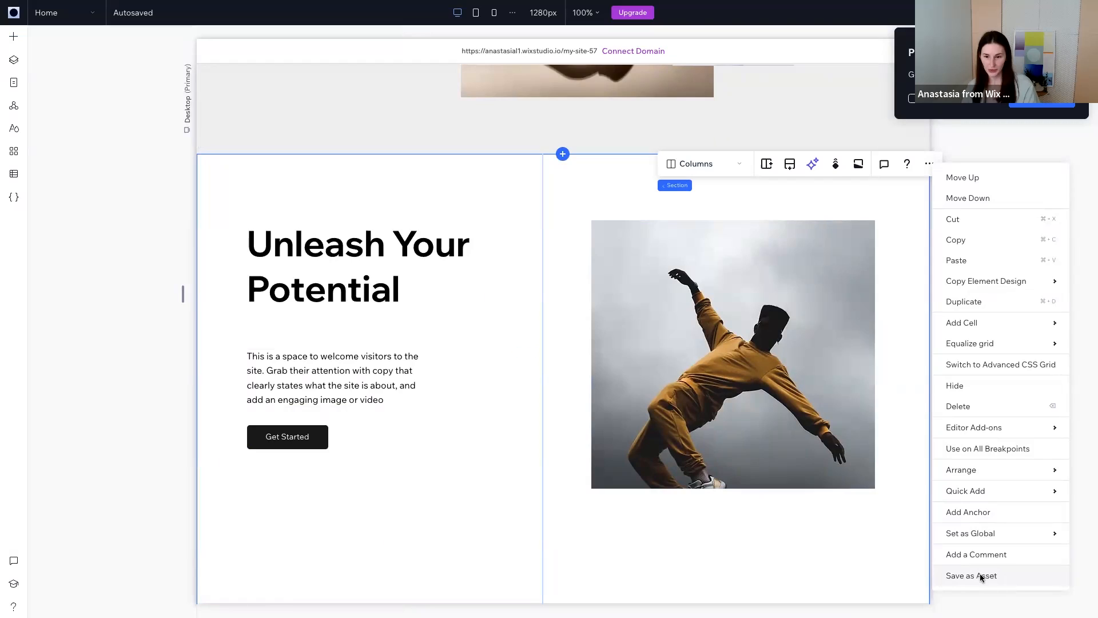
left_click(983, 576)
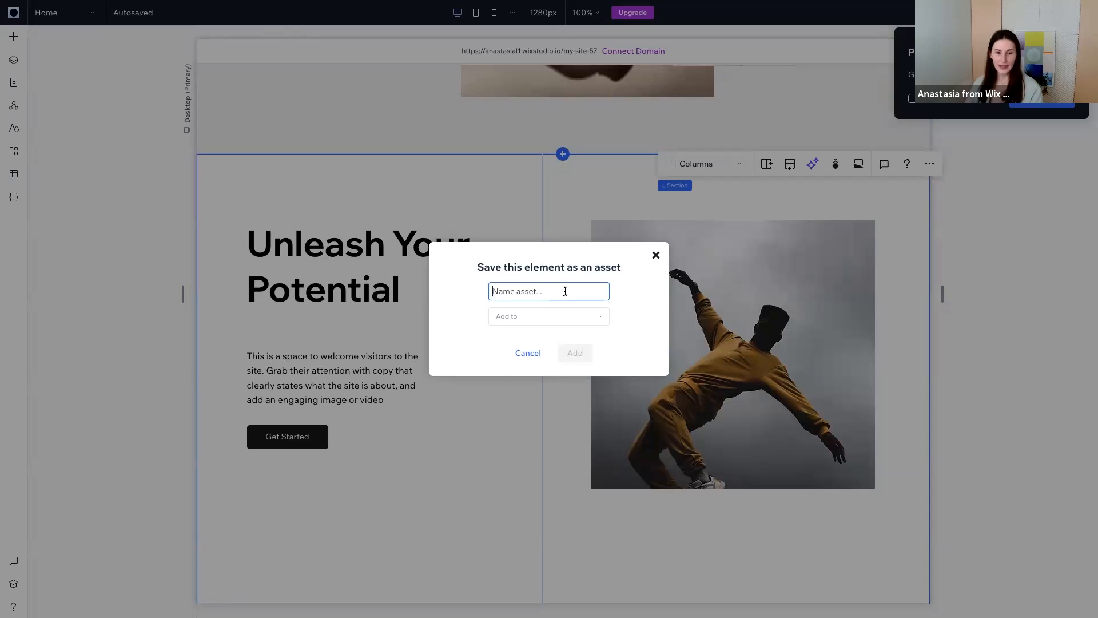
type("Section")
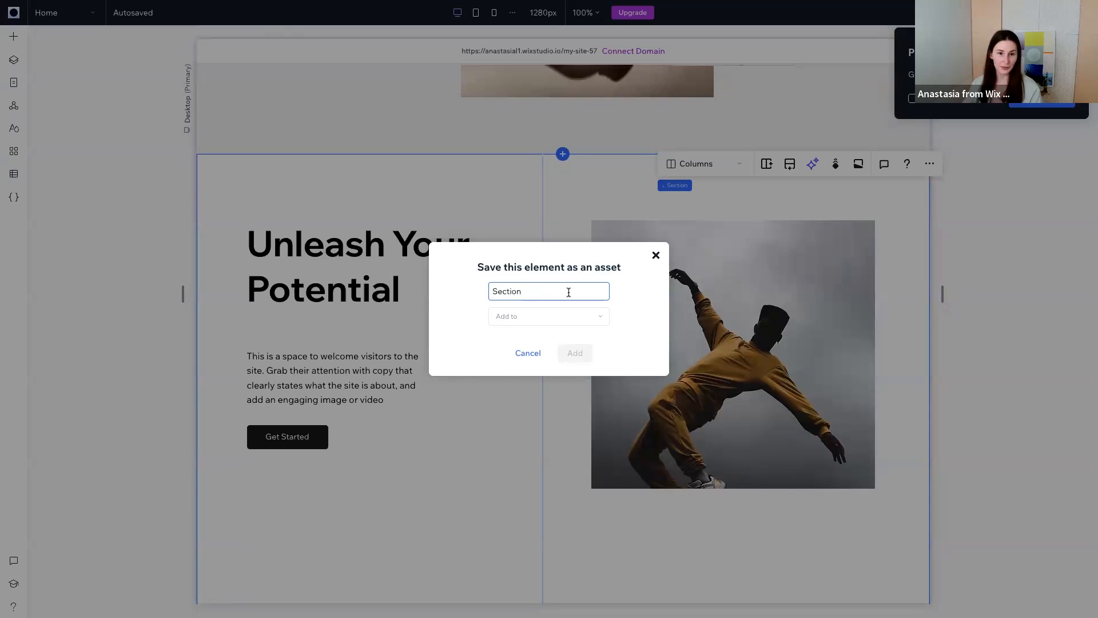
left_click(600, 318)
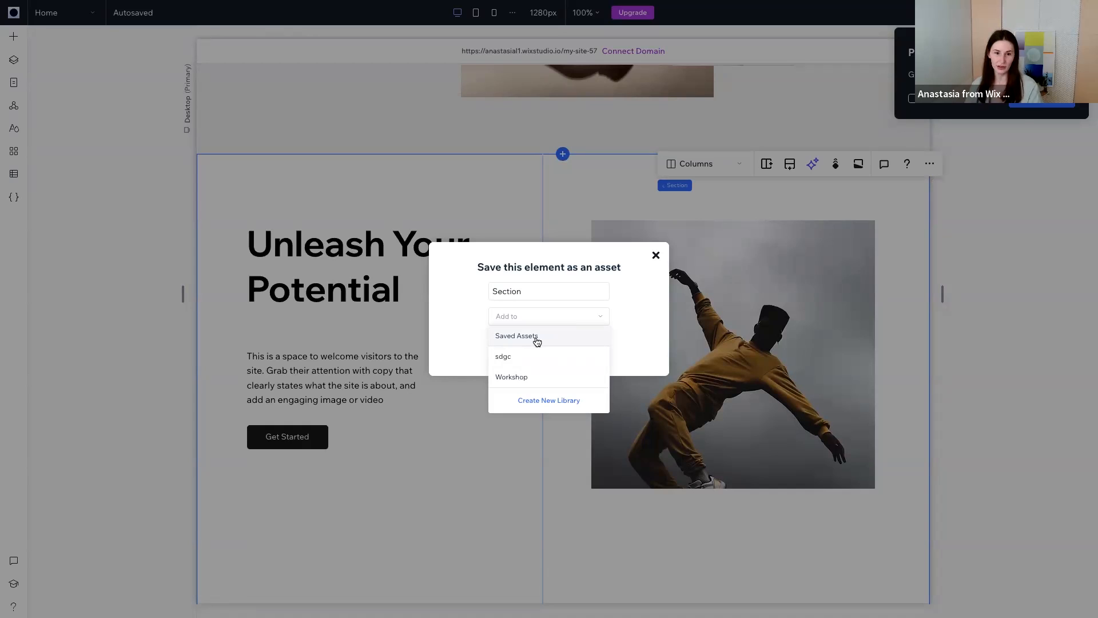
left_click(545, 401)
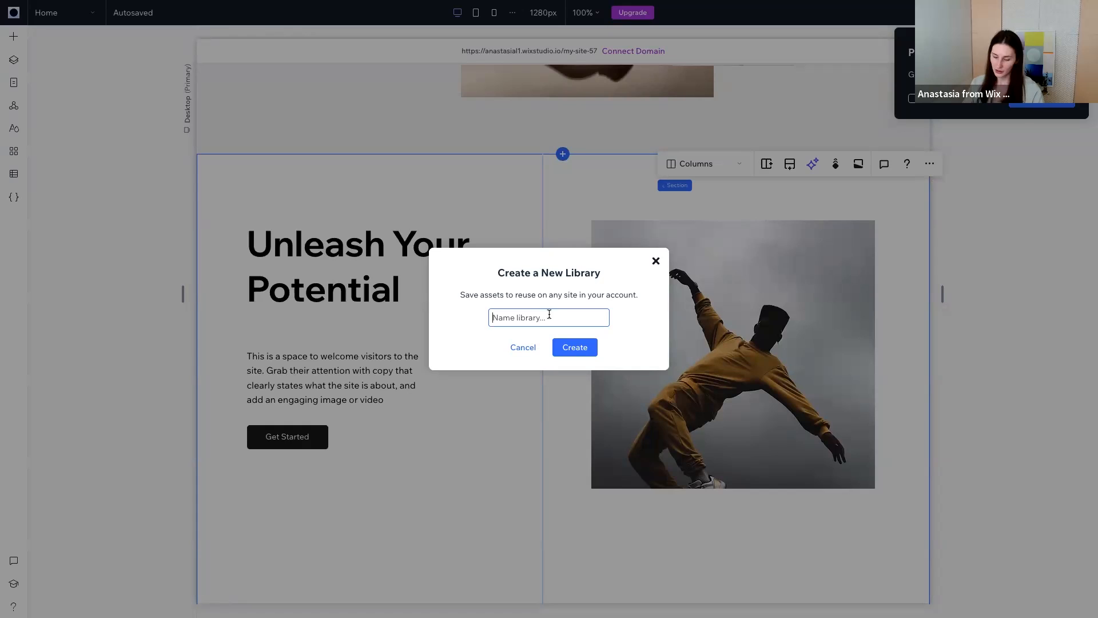
type("Site se")
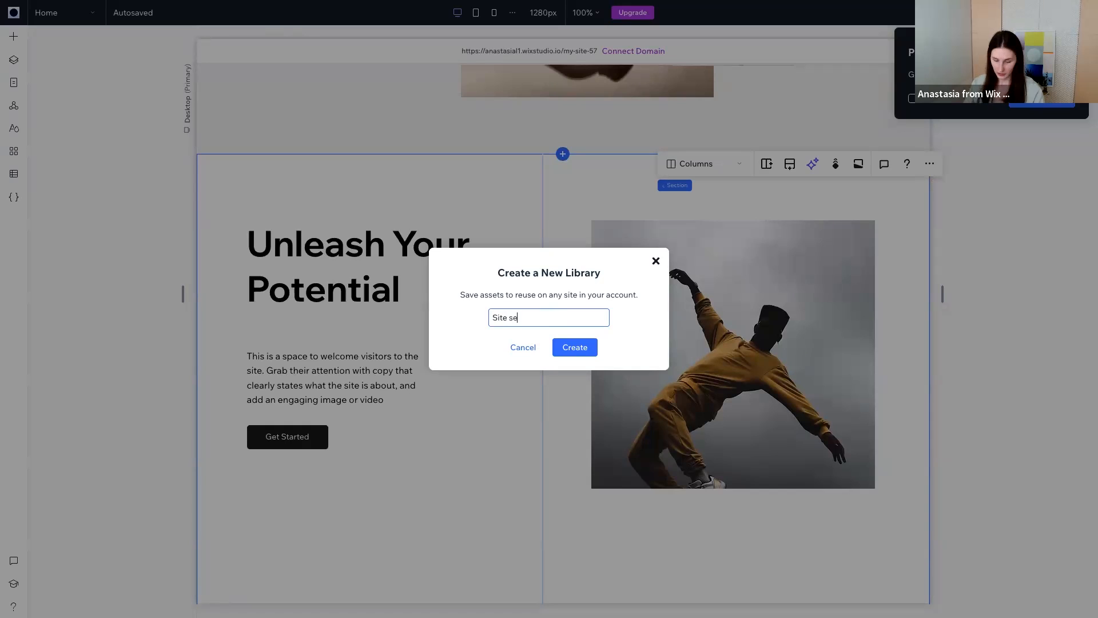
type("ctions")
left_click(579, 349)
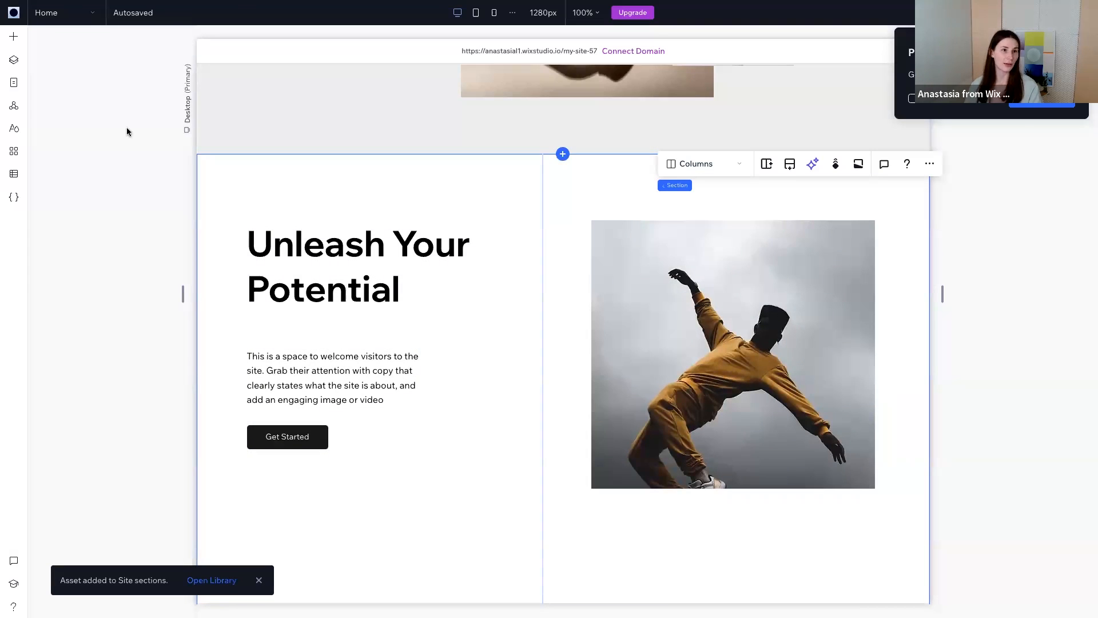
Open the "Site sections" library, turn on sharing for it, copy its link, and close the library.
left_click(14, 13)
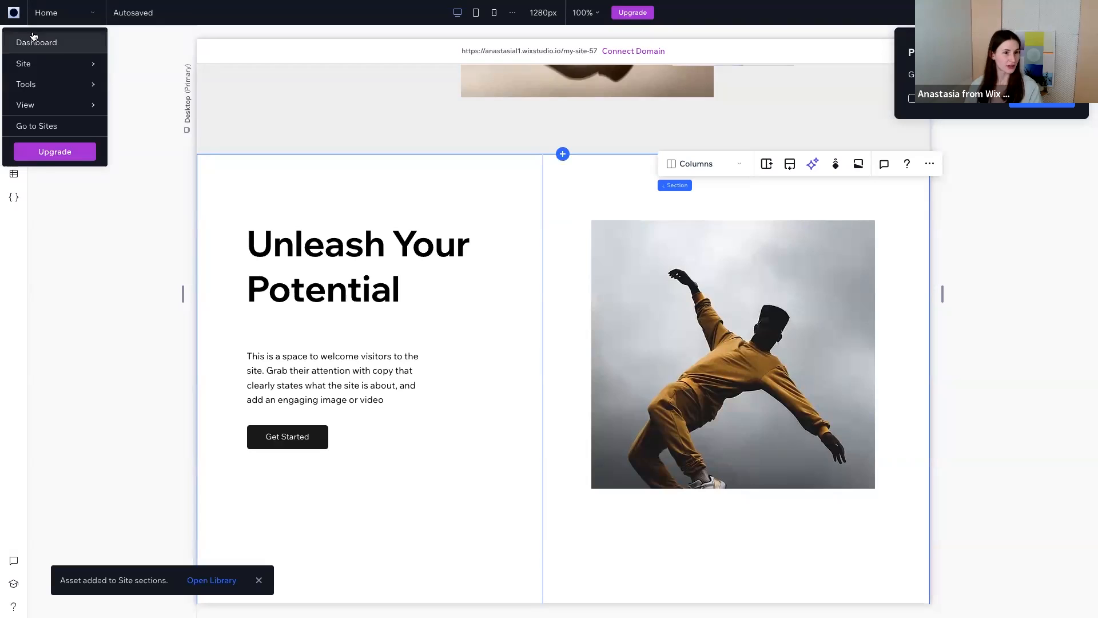
mouse_move(69, 84)
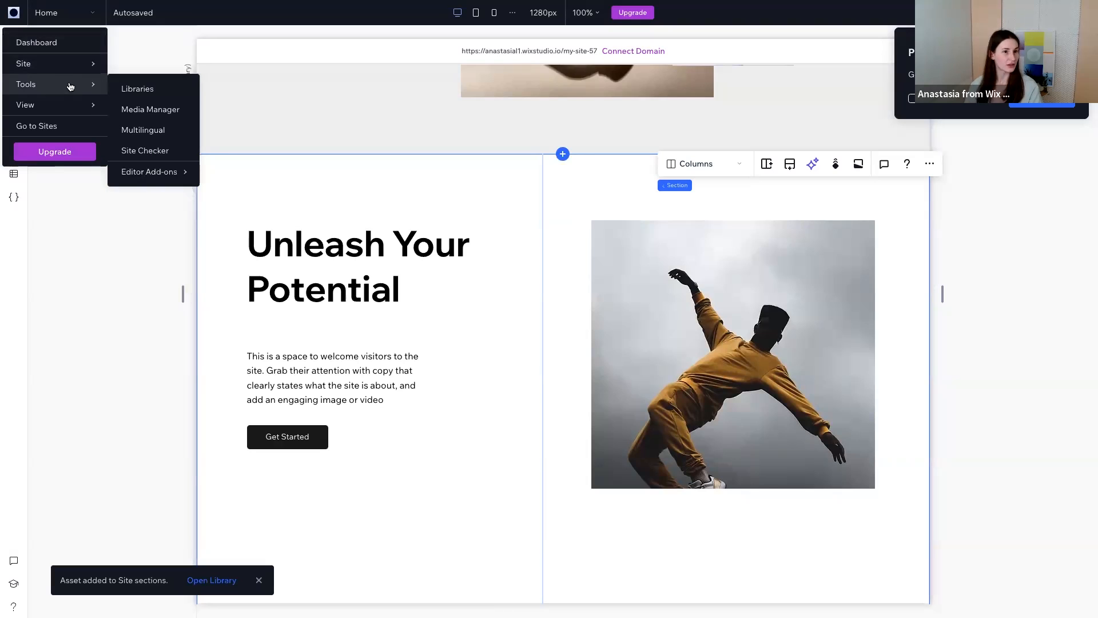
left_click(143, 89)
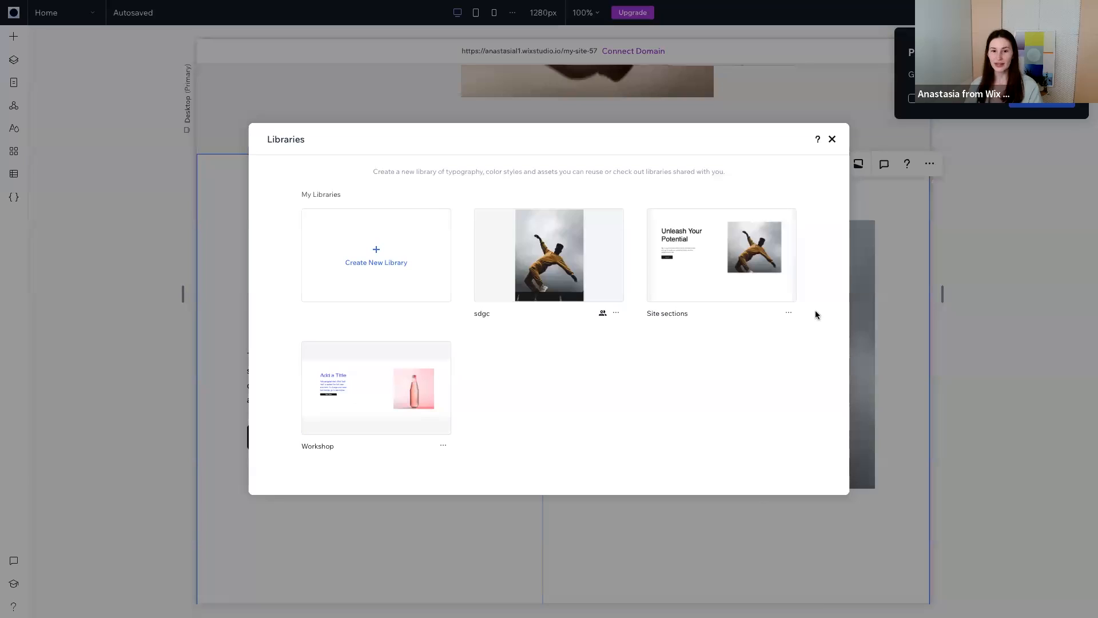
left_click(703, 255)
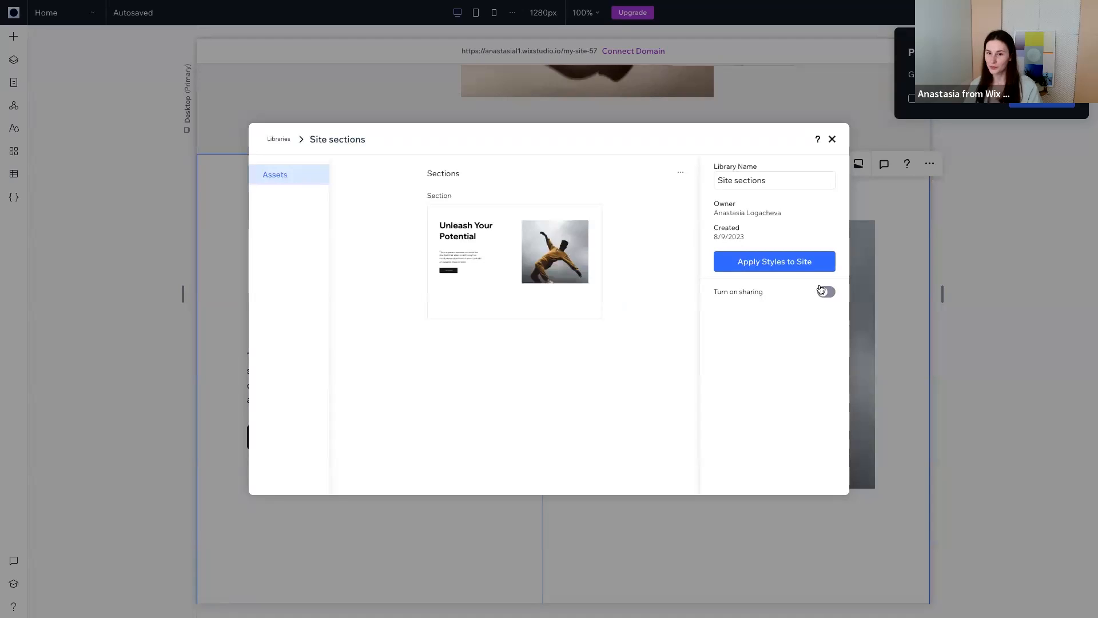
left_click(827, 293)
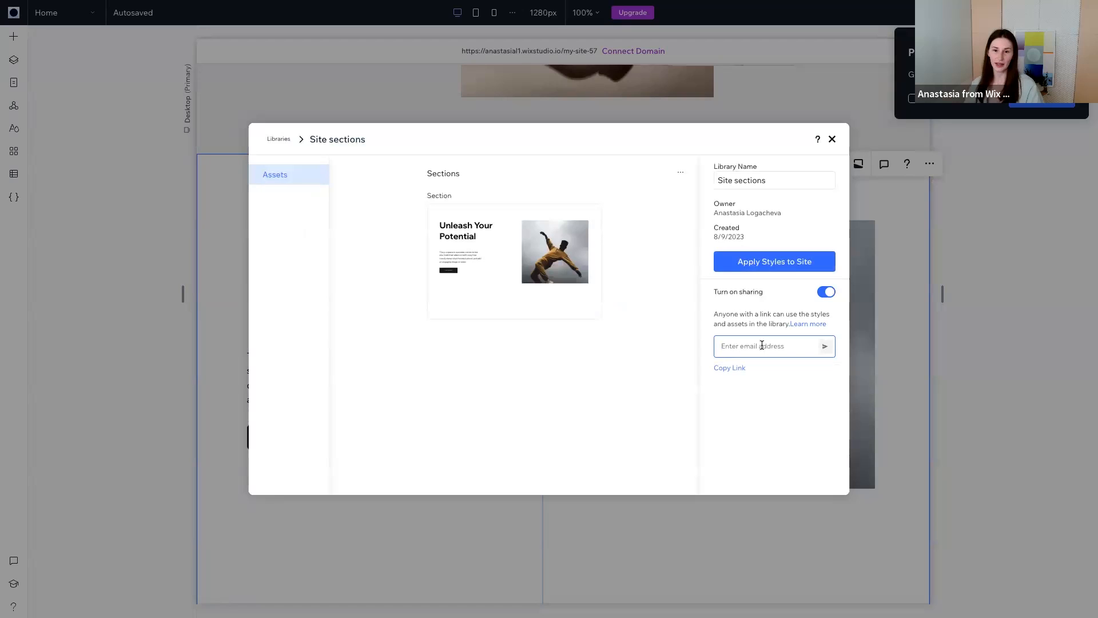
left_click(729, 369)
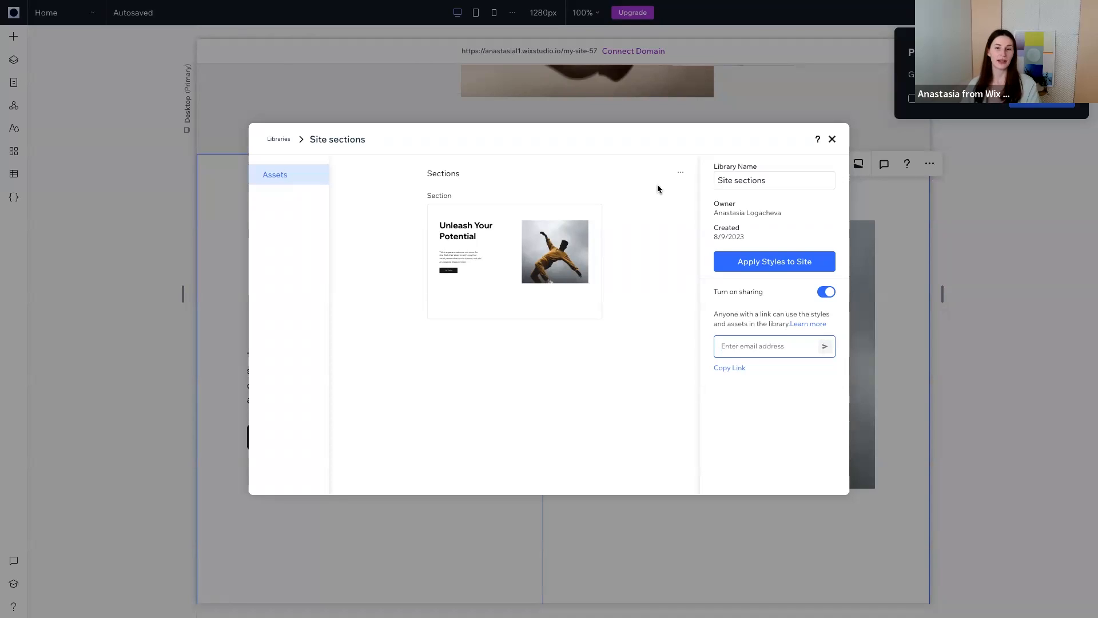
left_click(832, 140)
Review the site's typography and color styles.
left_click(14, 128)
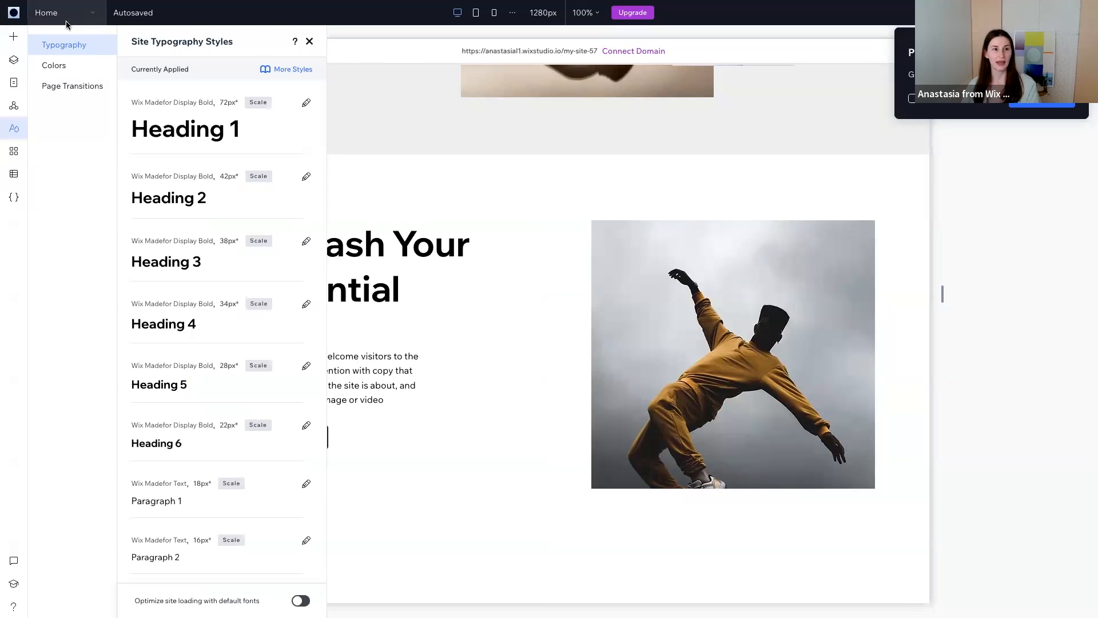
left_click(71, 70)
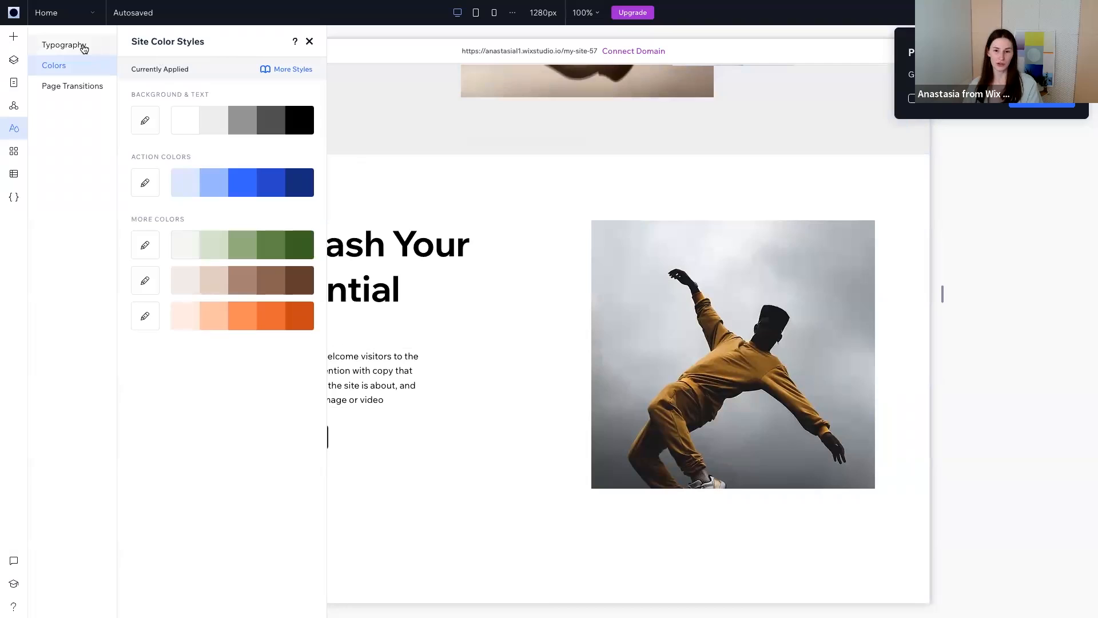
left_click(84, 49)
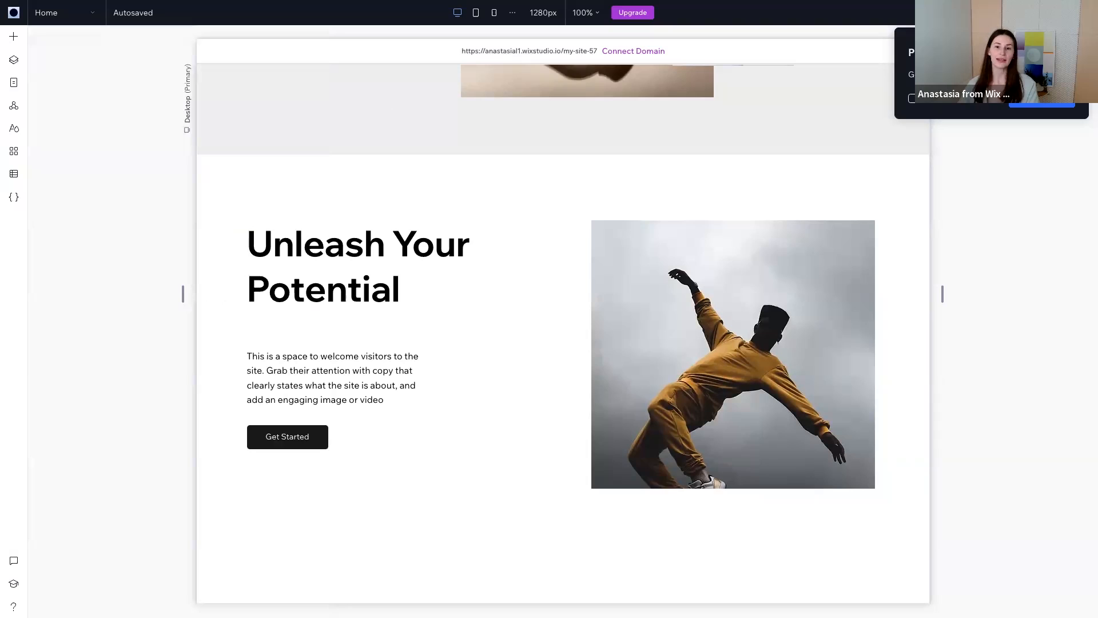
Set the whole "Unleash Your Potential" section as a global section.
left_click(841, 180)
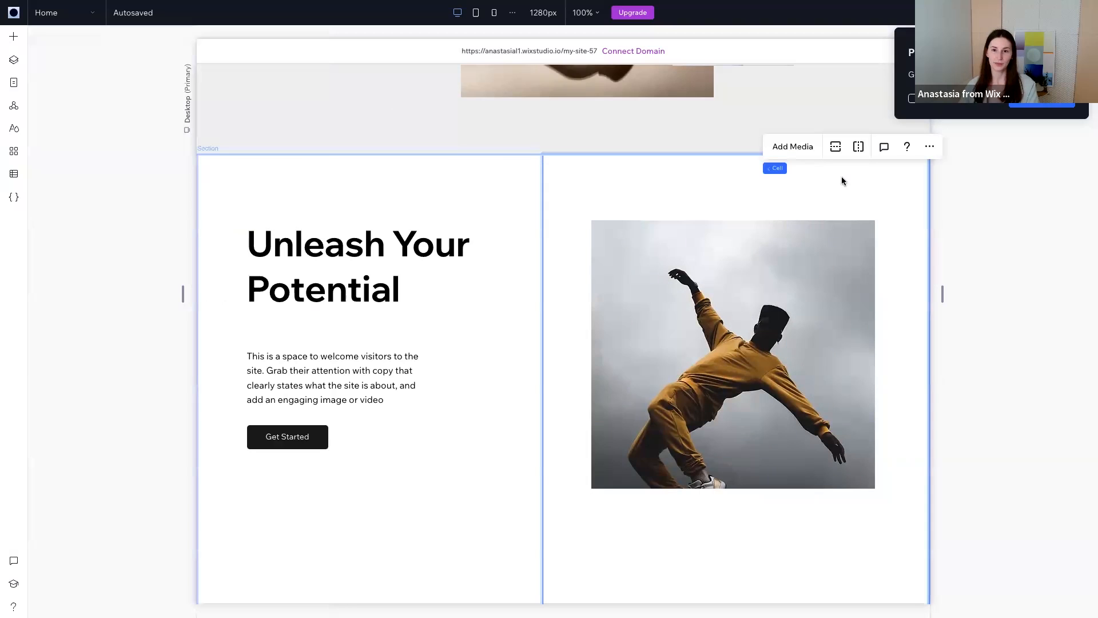
left_click(773, 167)
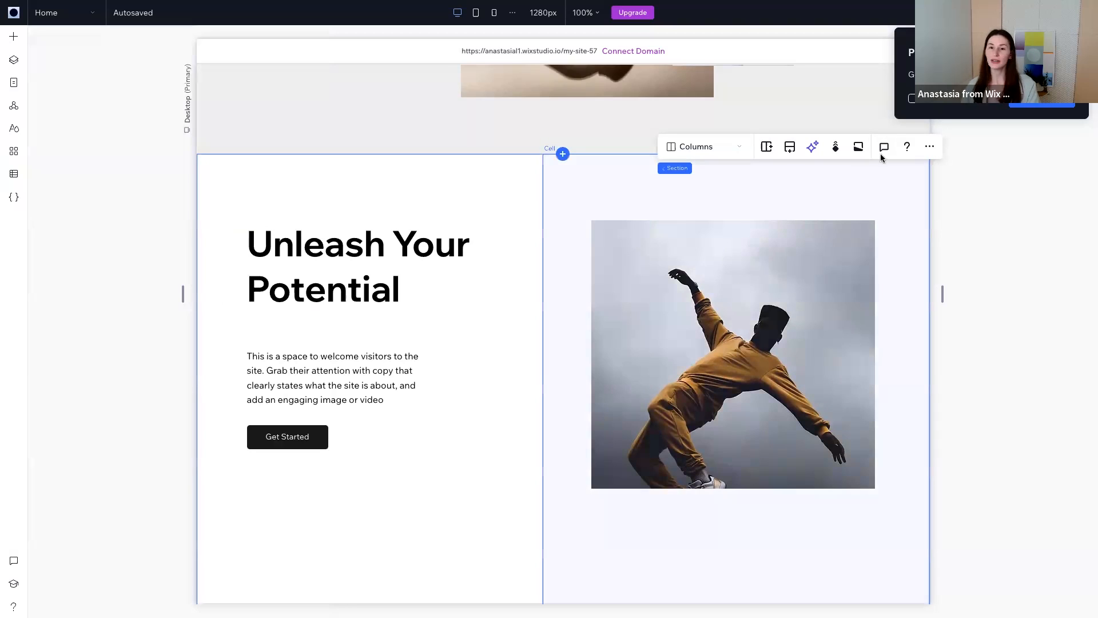
left_click(930, 148)
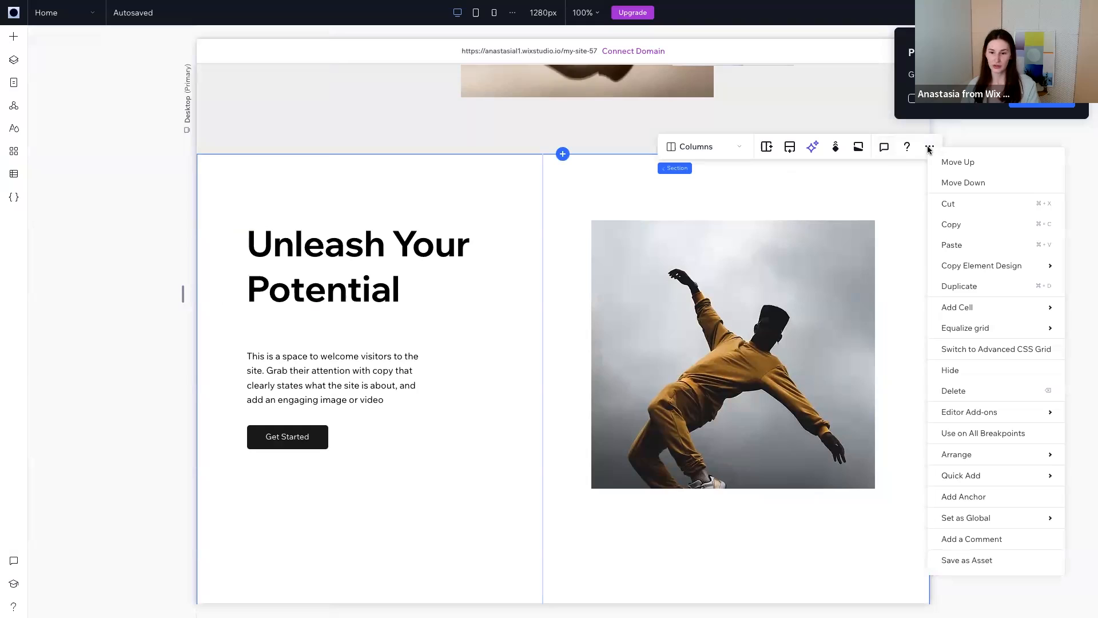
mouse_move(974, 517)
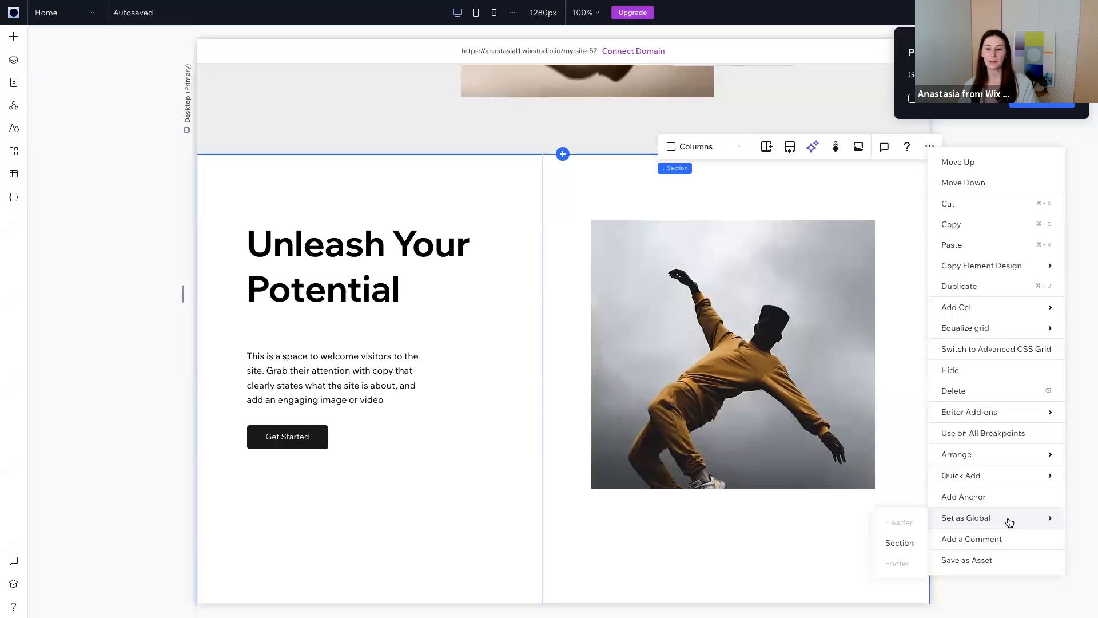
left_click(899, 544)
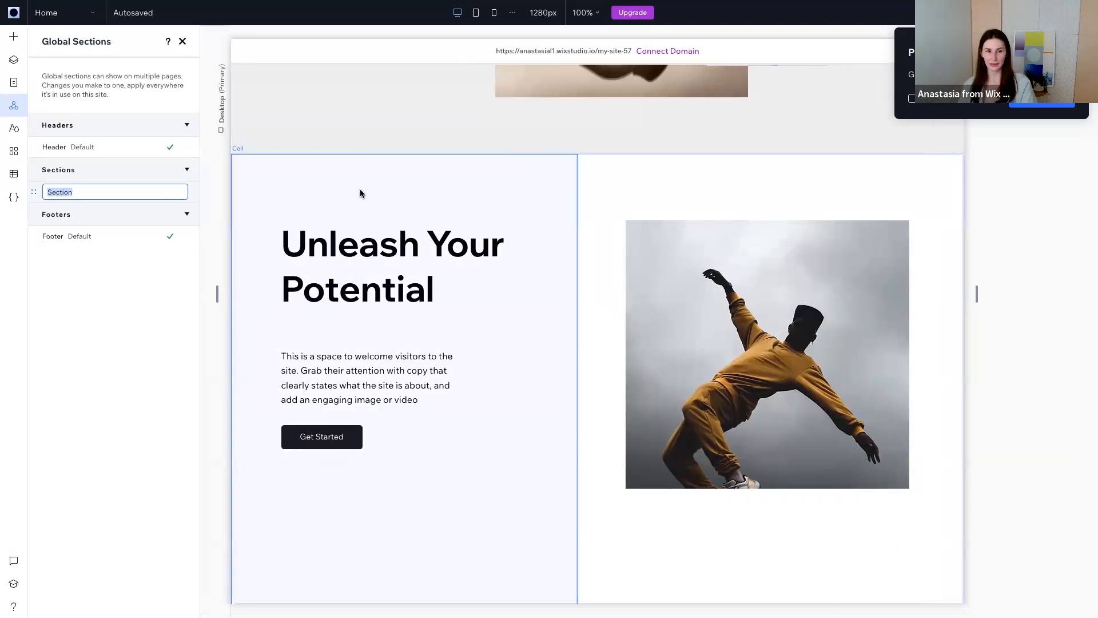
Add the global "Unleash Your Potential" section to New Page and close the global sections list.
left_click(184, 193)
left_click(182, 194)
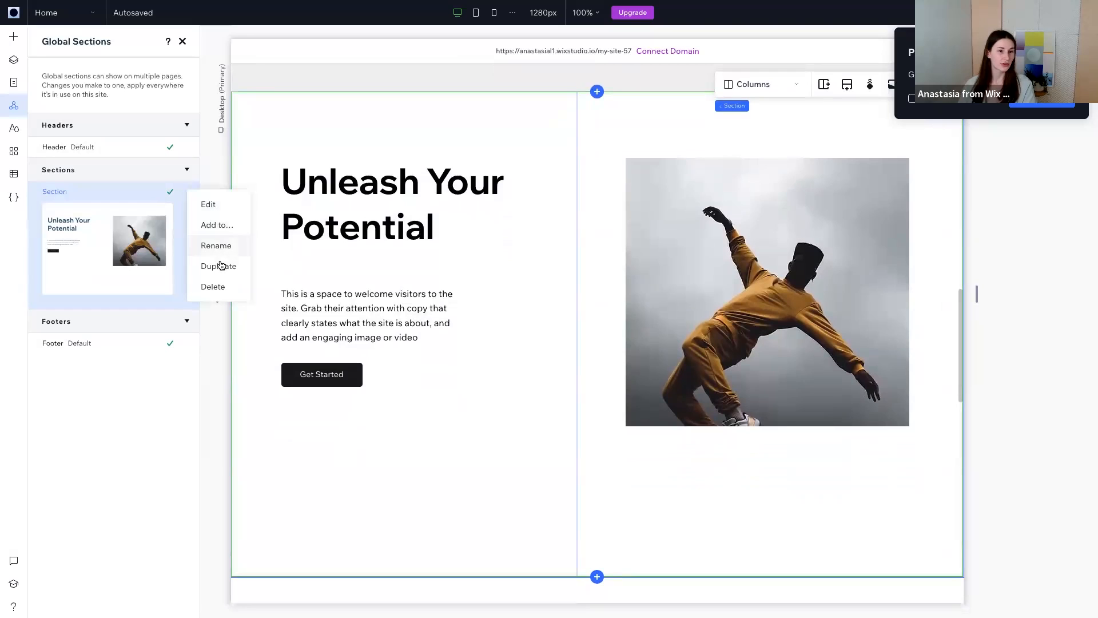
left_click(217, 227)
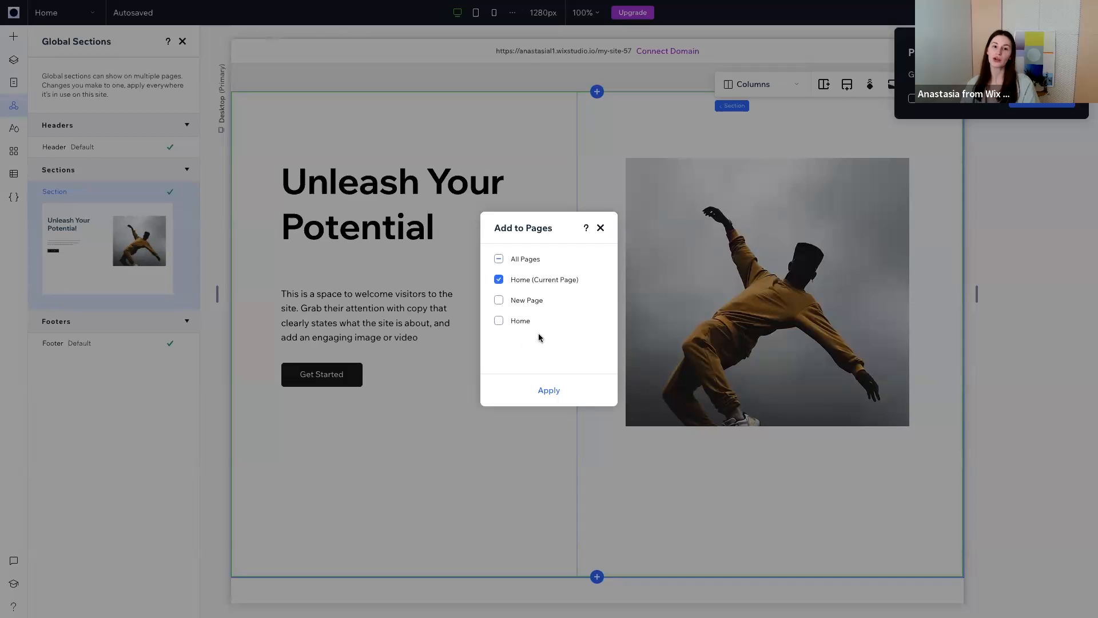
left_click(499, 304)
left_click(550, 392)
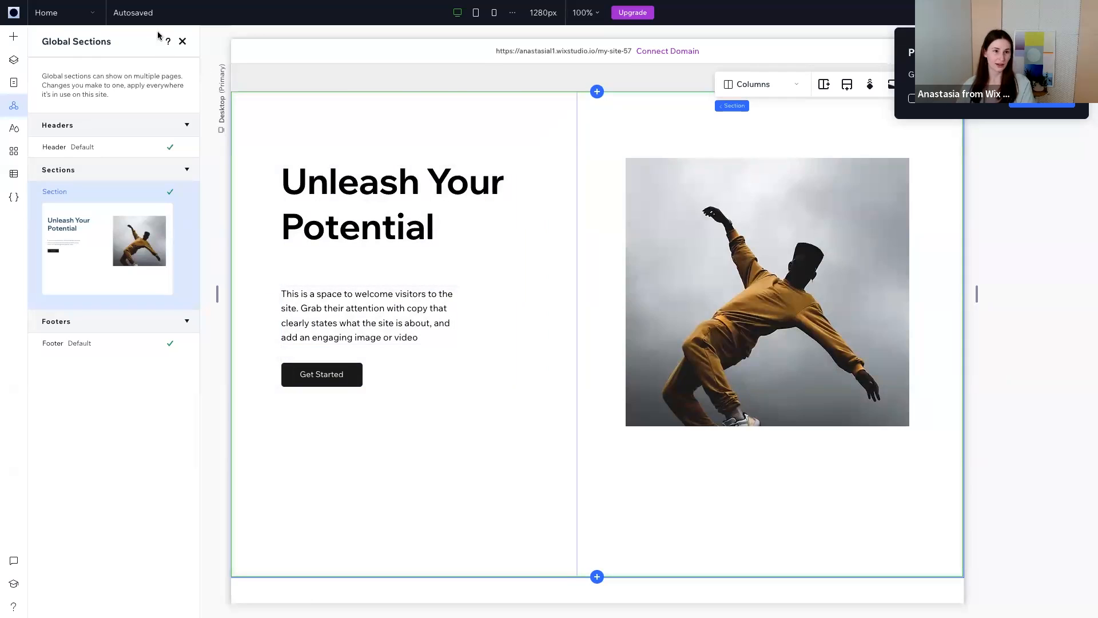
left_click(182, 41)
Replace the dancer image in the global section with the site file of an iced drink on a blue background.
left_click(708, 246)
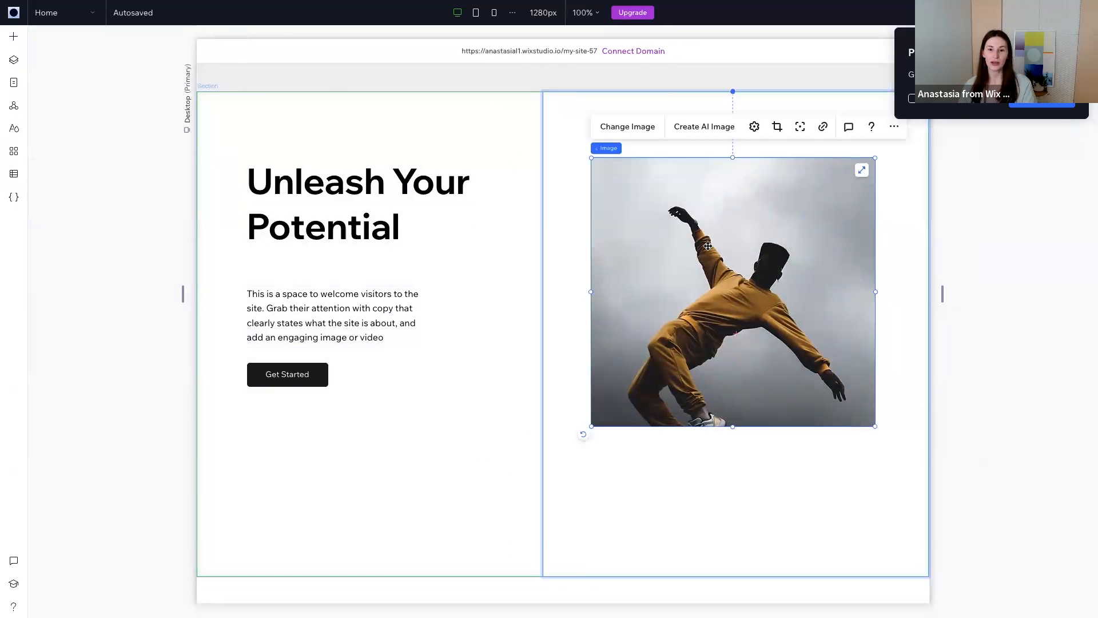
left_click(649, 129)
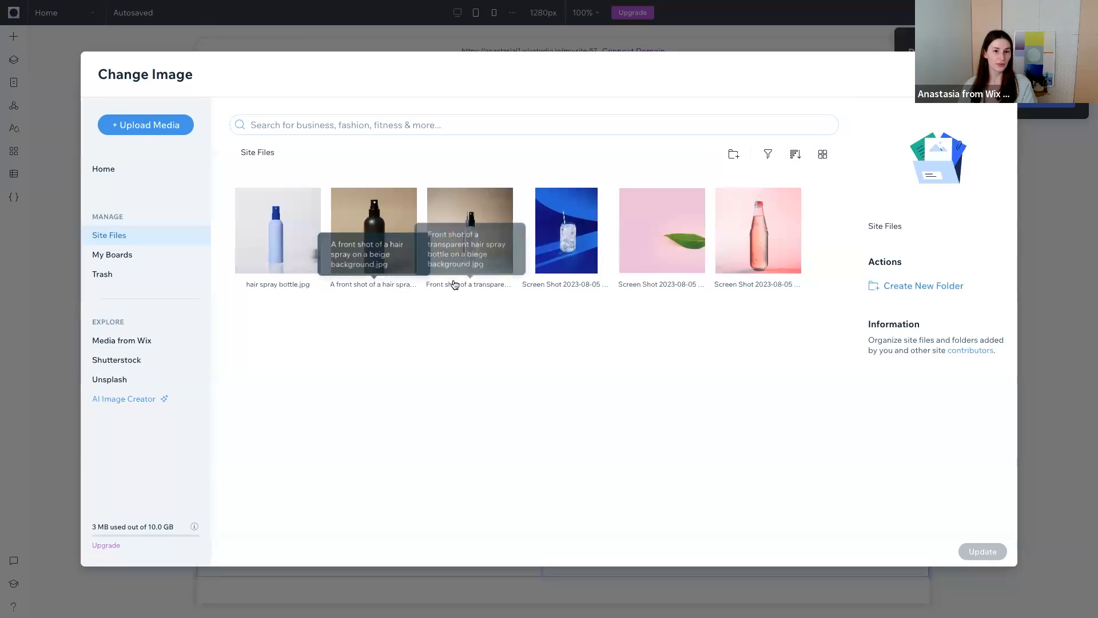
left_click(585, 254)
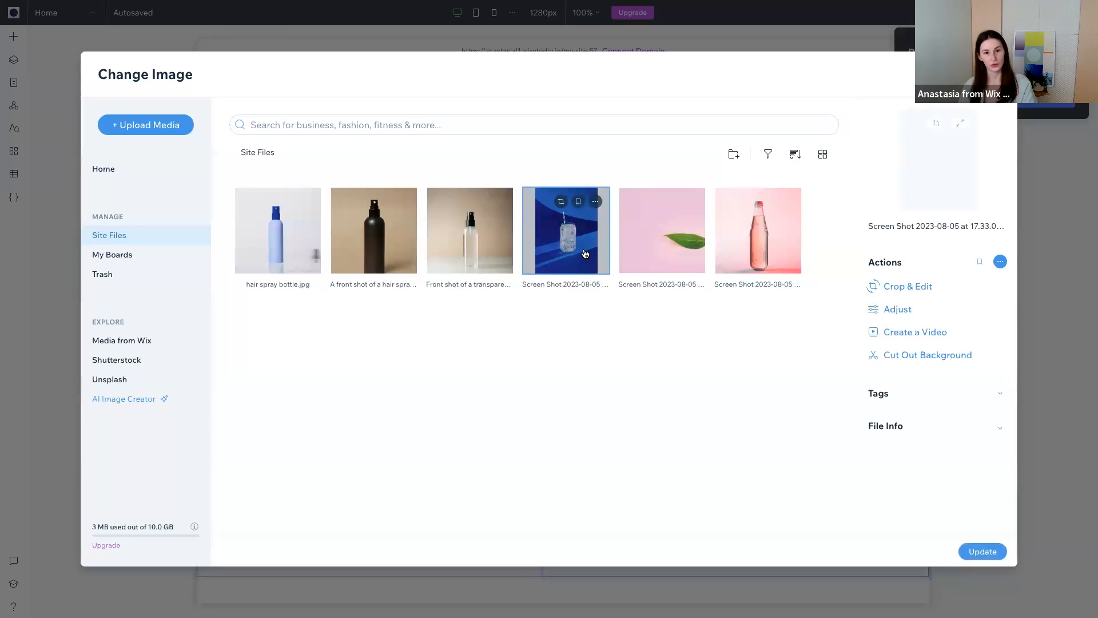
left_click(990, 556)
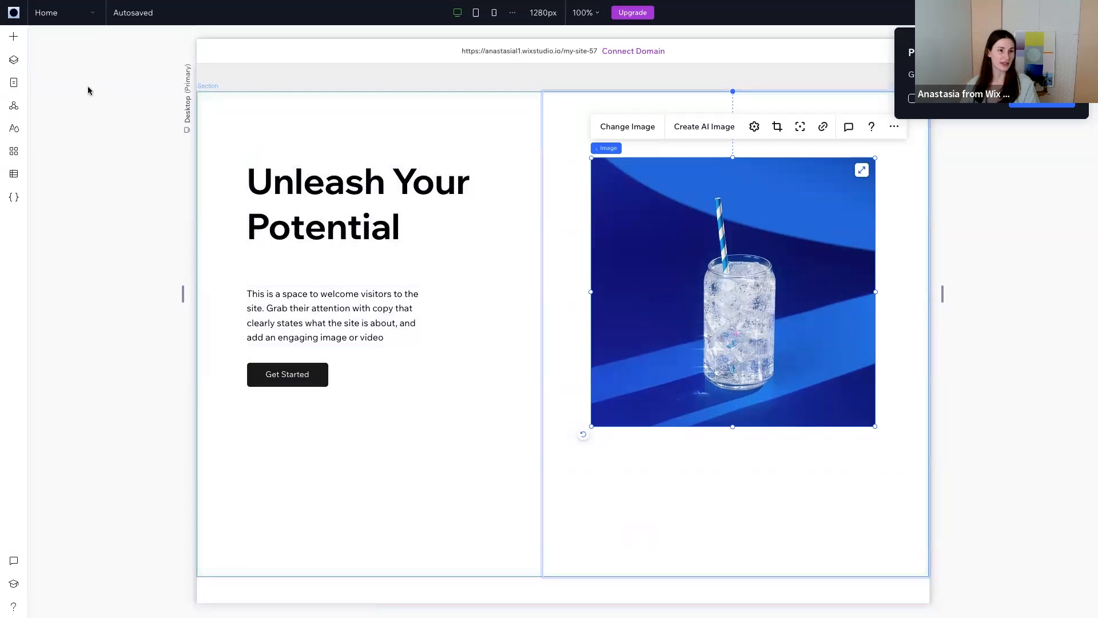
Check the global section and its image on New Page, and return to the main Home page.
left_click(14, 82)
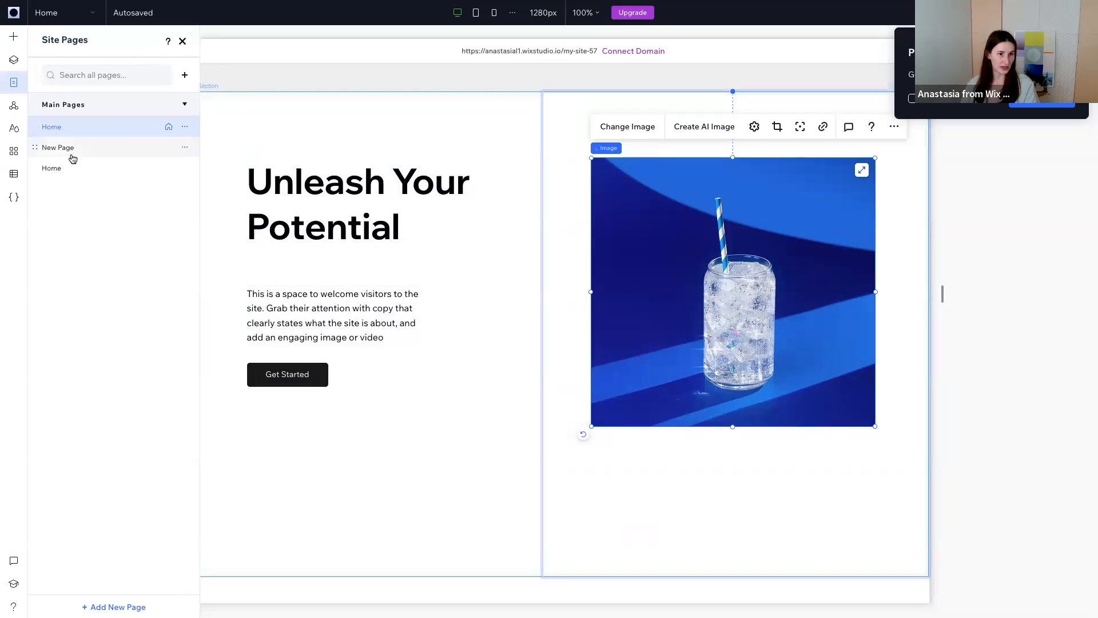
left_click(71, 154)
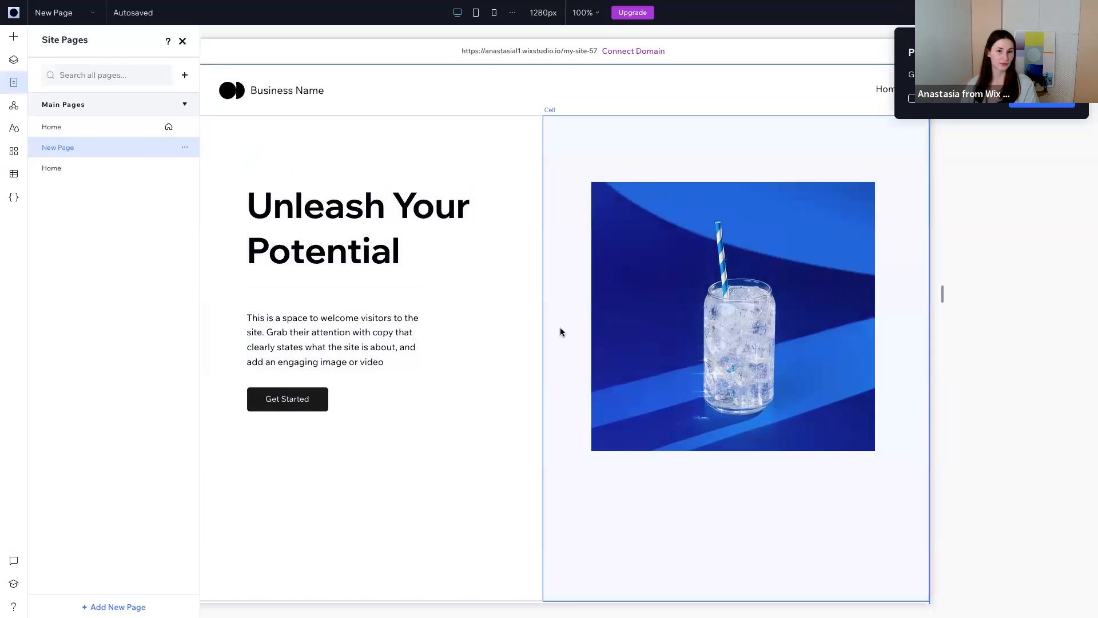
scroll(561, 329, "down", 6)
scroll(561, 332, "up", 6)
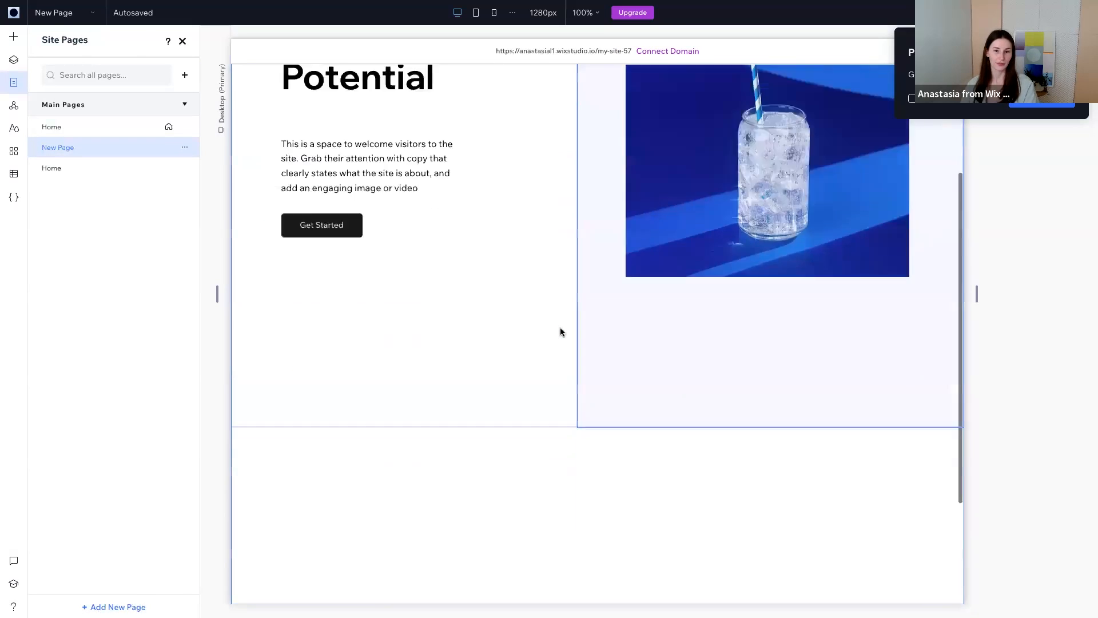
left_click(129, 130)
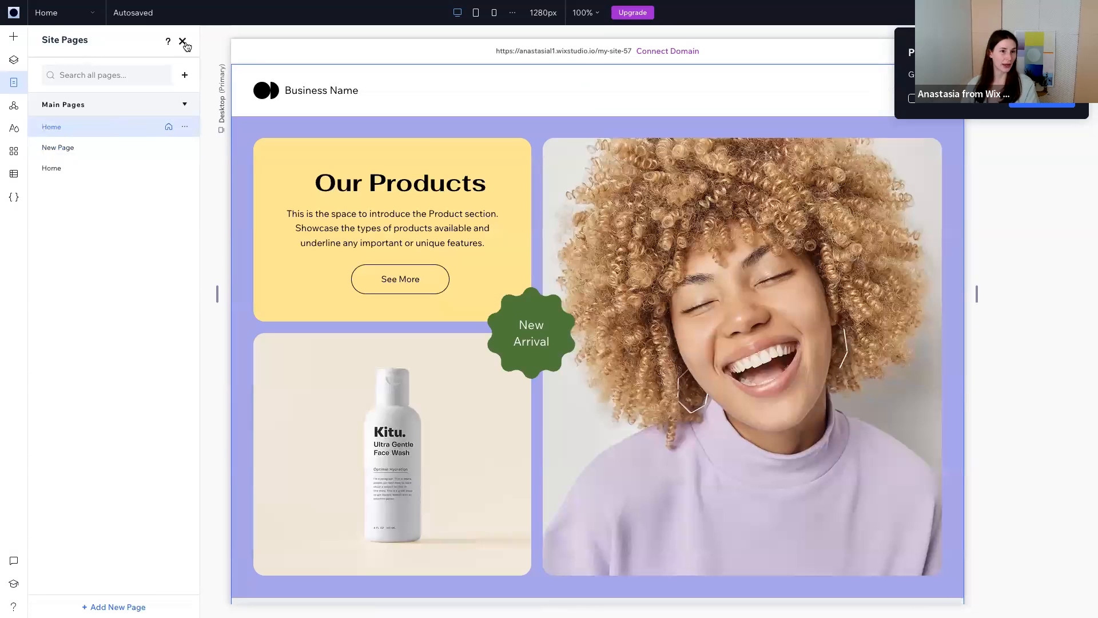
left_click(182, 42)
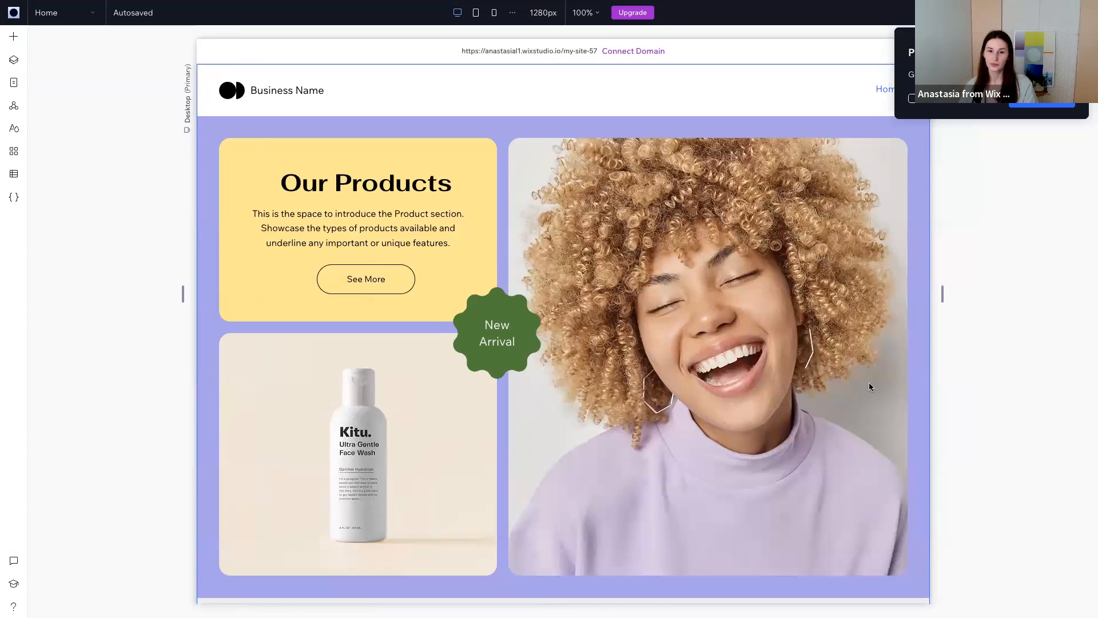
Look through the editor's list of keyboard shortcuts, including canvas interactions and view commands, and close it.
scroll(870, 387, "down", 20)
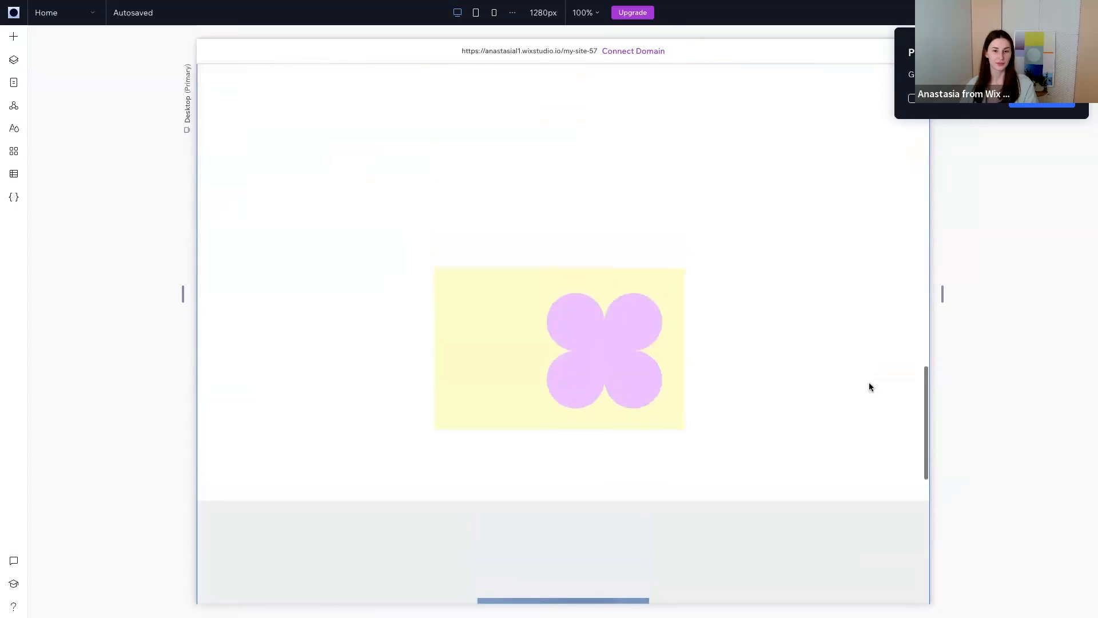
scroll(870, 386, "up", 1)
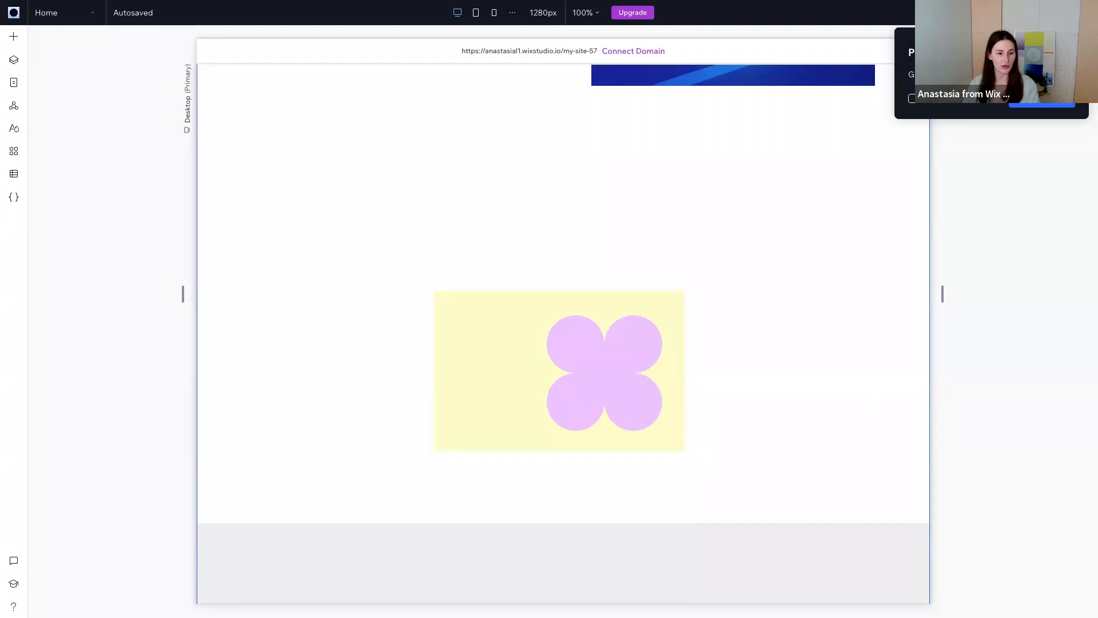
left_click(13, 607)
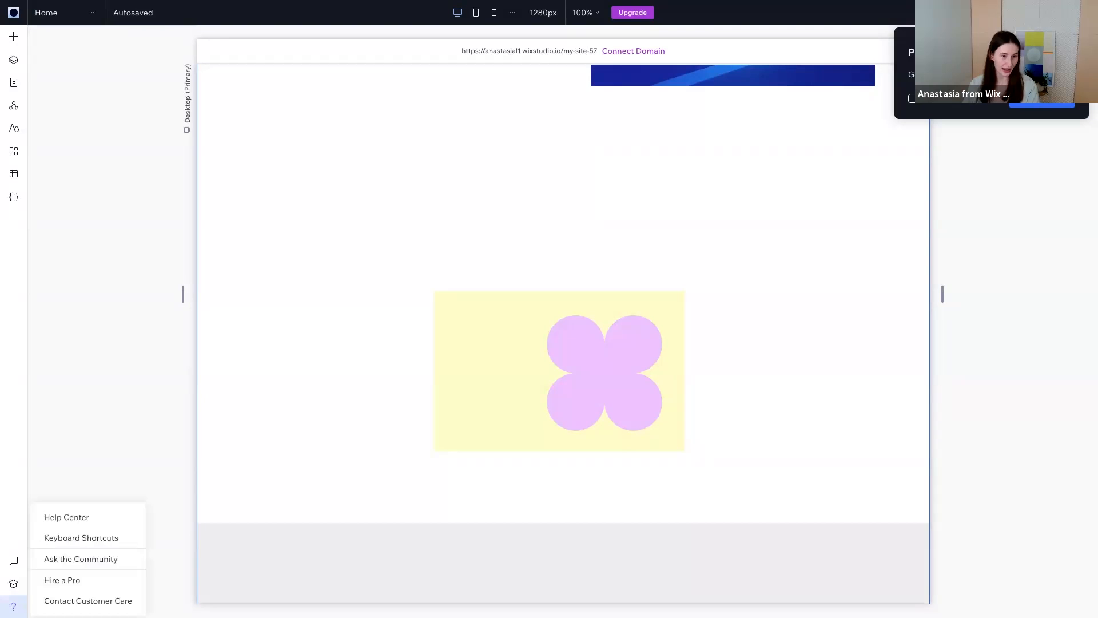
left_click(92, 538)
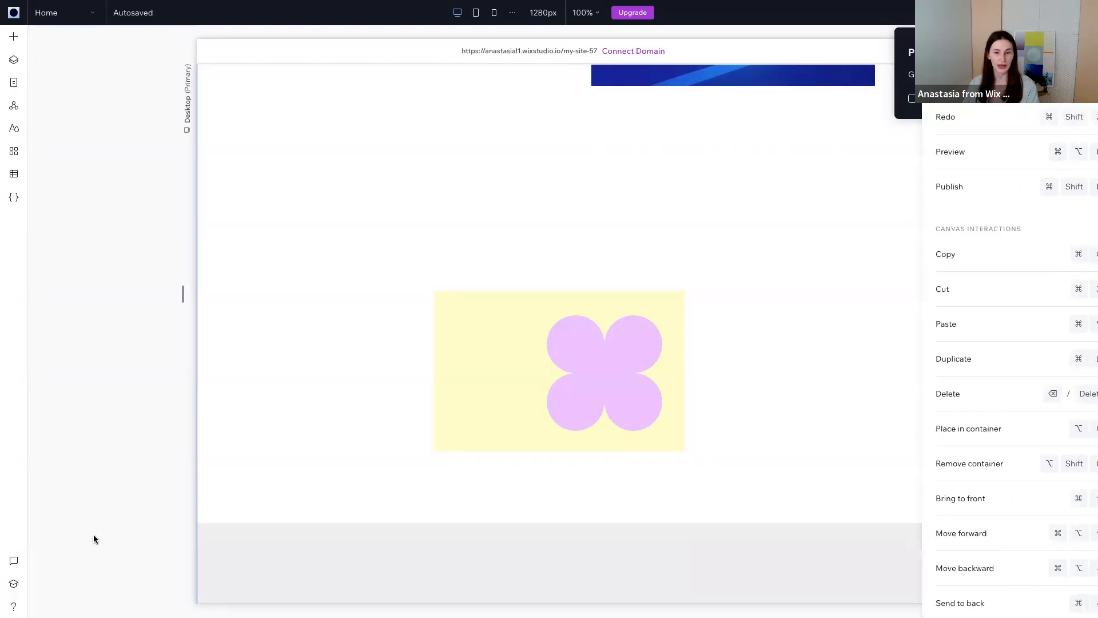
scroll(944, 393, "down", 12)
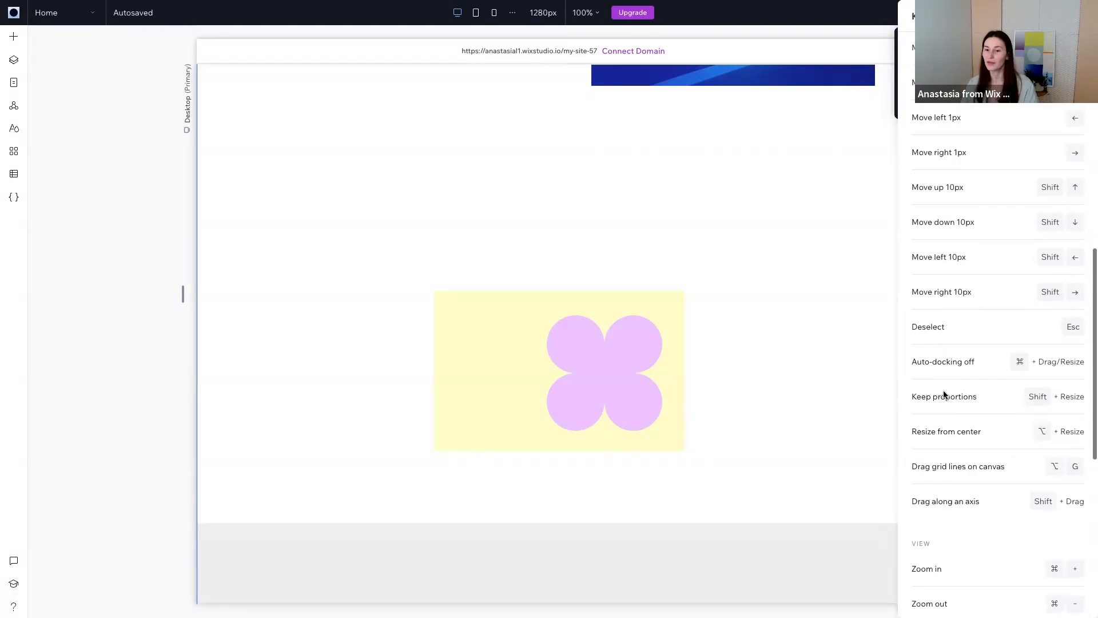
scroll(944, 393, "down", 5)
scroll(945, 385, "up", 15)
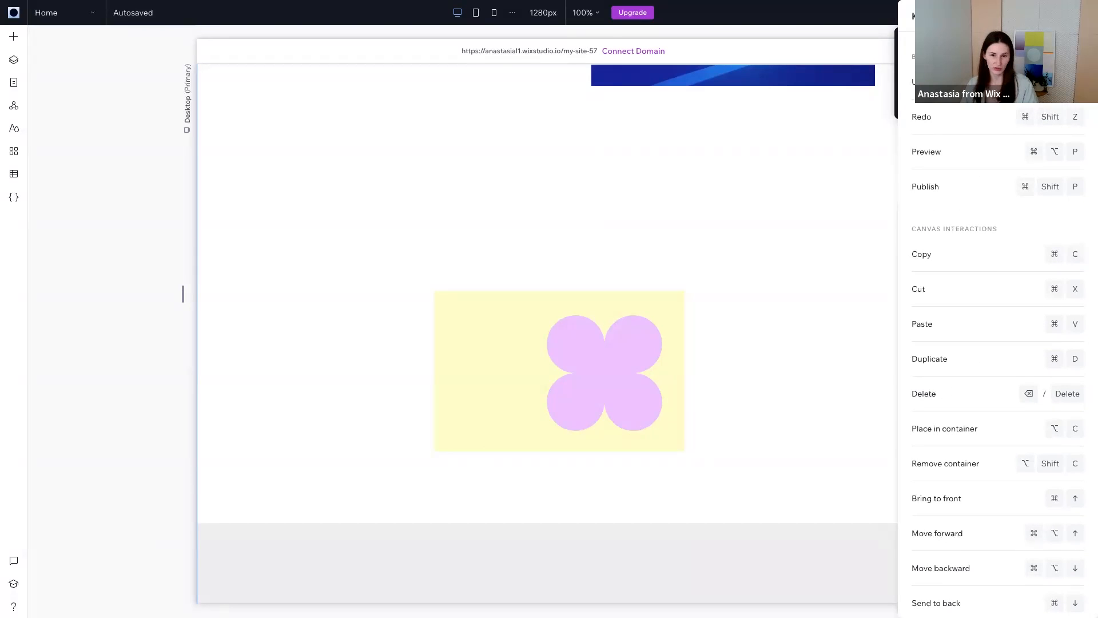
left_click(1080, 16)
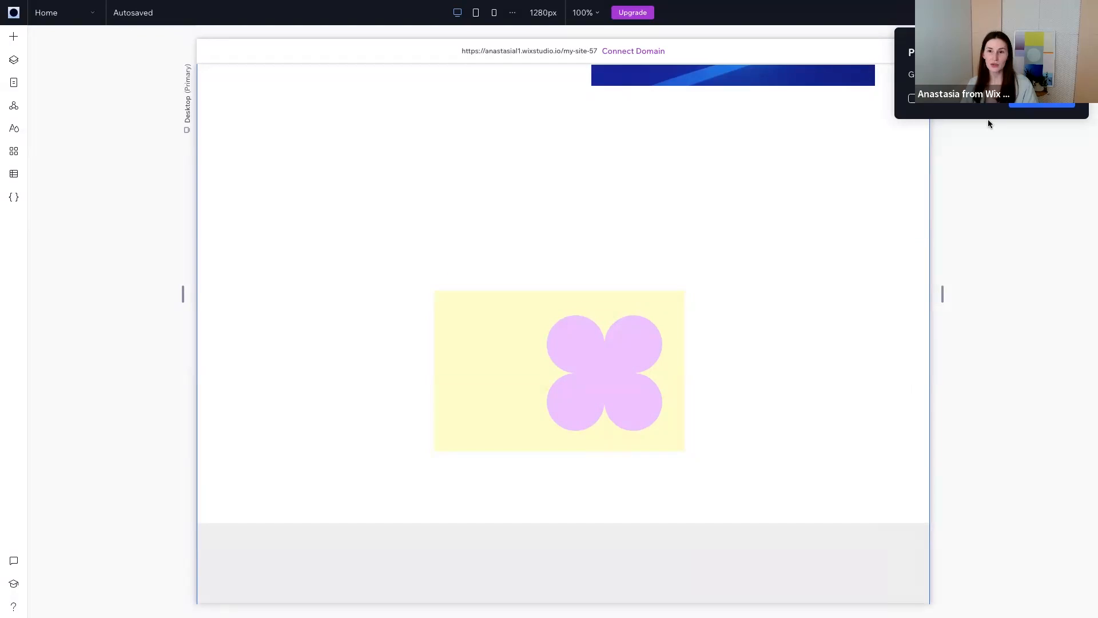
Widen the yellow container with the pink flower shape by extending its right edge.
left_click(477, 395)
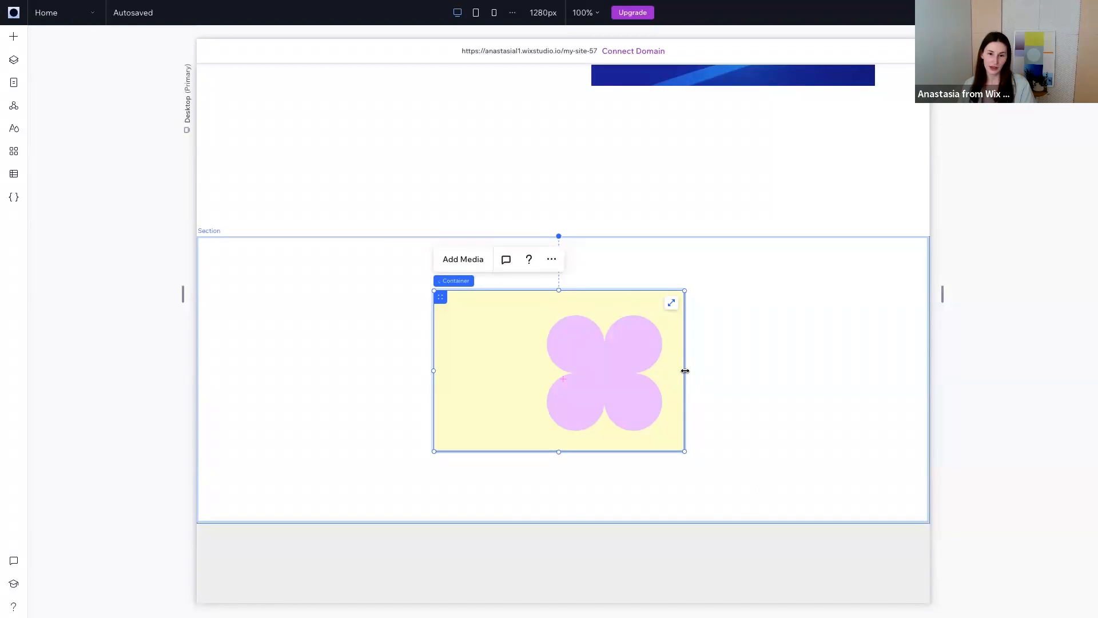
left_click_drag(685, 370, 779, 371)
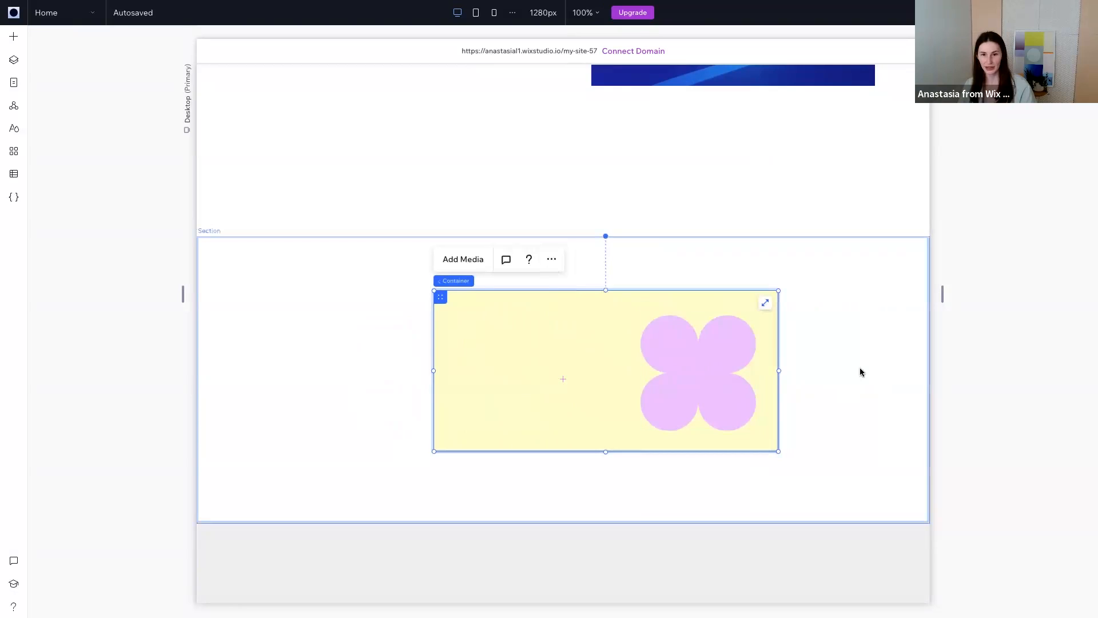
Undo the last container widening, and extend the yellow container's right edge without moving the pink flower shape inside it.
key("ctrl+z")
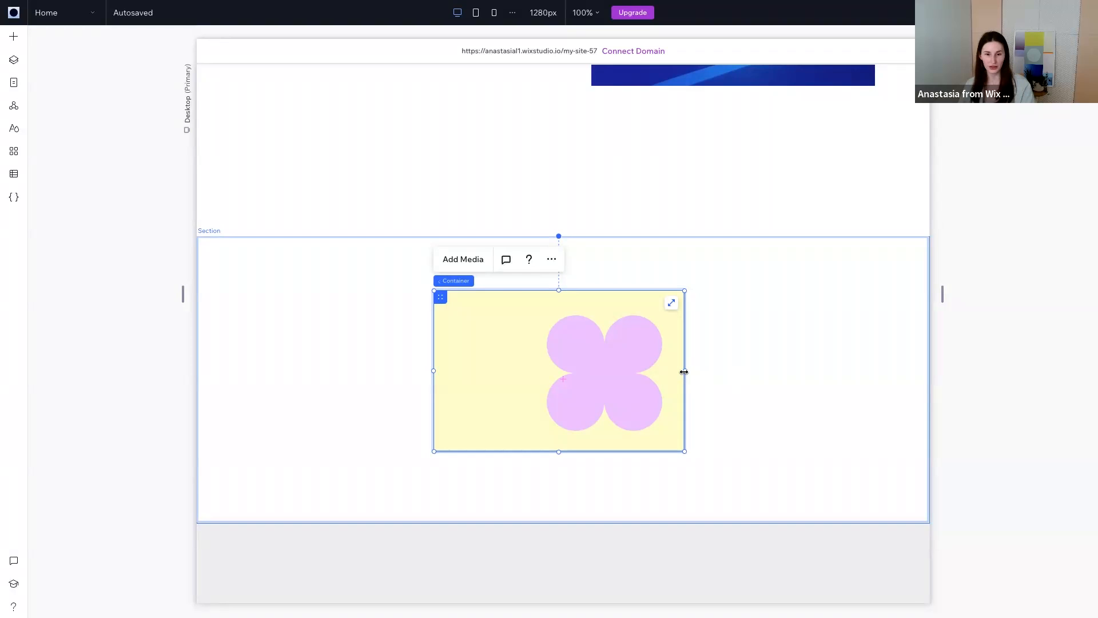
left_click_drag(685, 372, 755, 359)
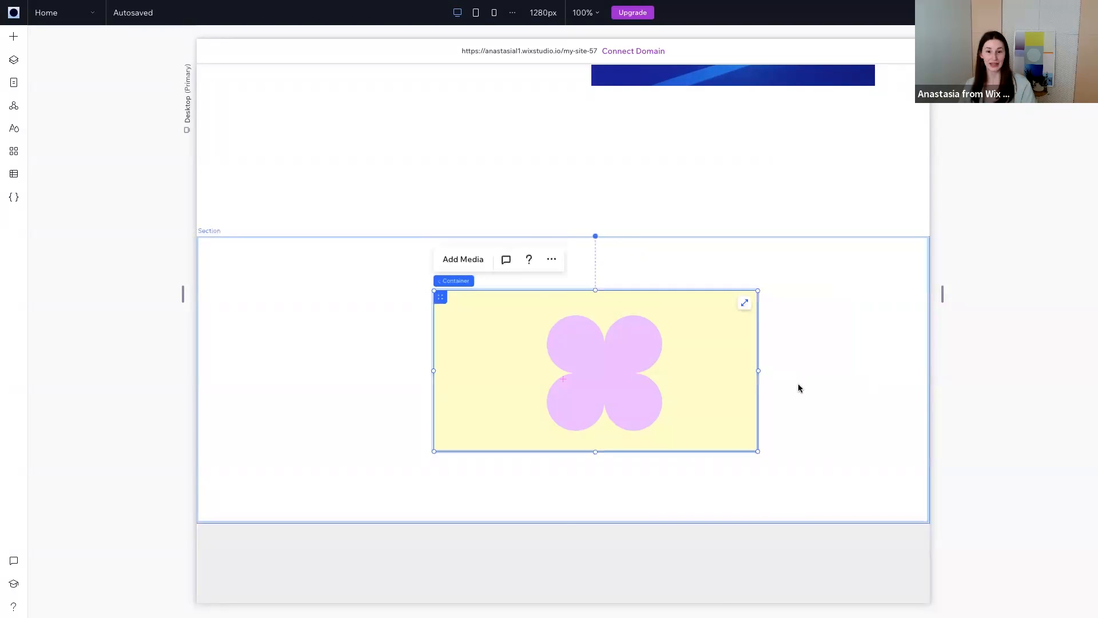
left_click(800, 387)
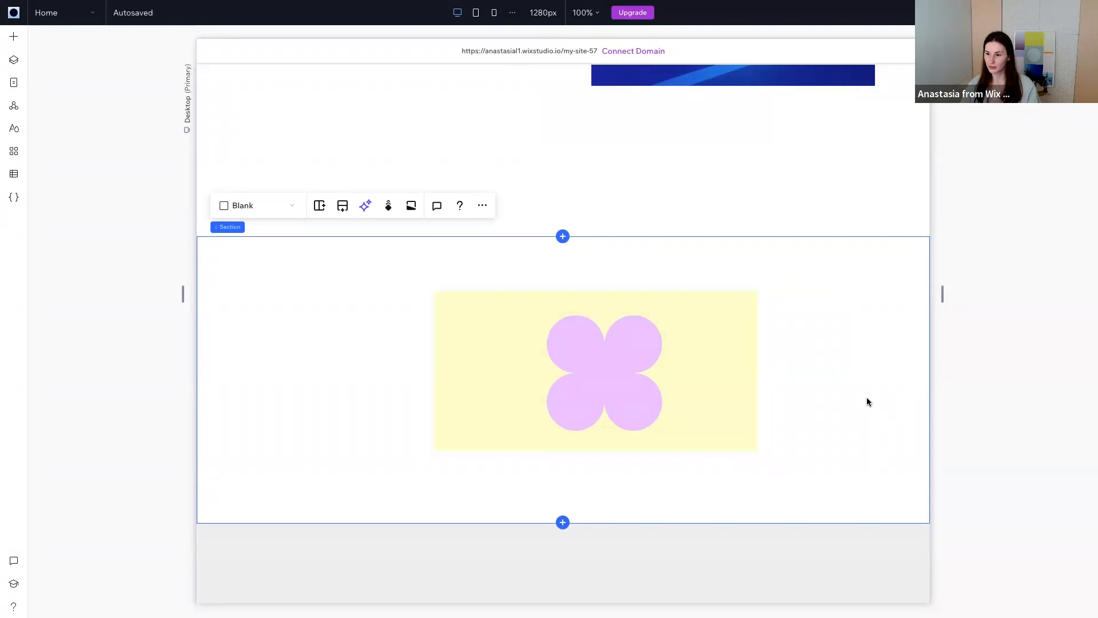
Move the "Explore your style" button up over the lower edge of the woman's photo without attaching it to the image.
scroll(867, 402, "down", 6)
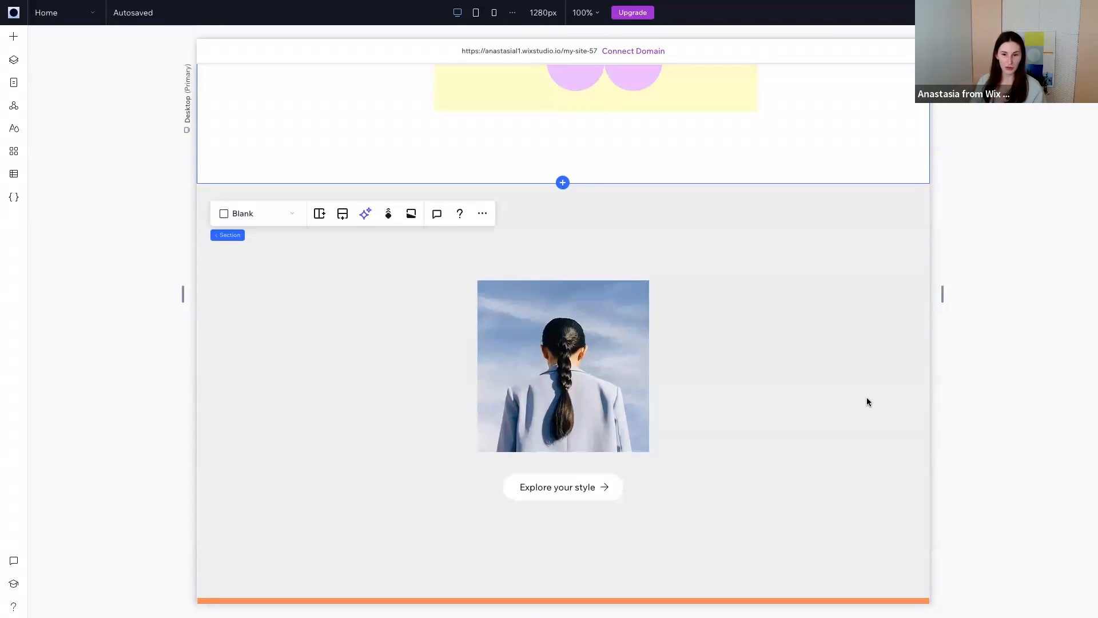
left_click(570, 372)
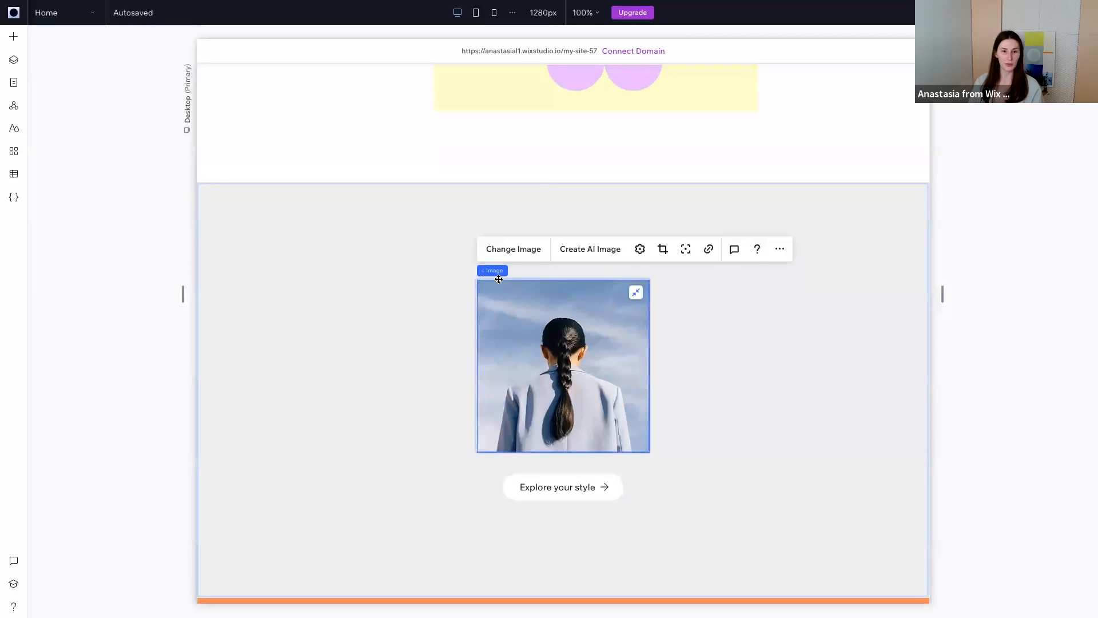
left_click(876, 382)
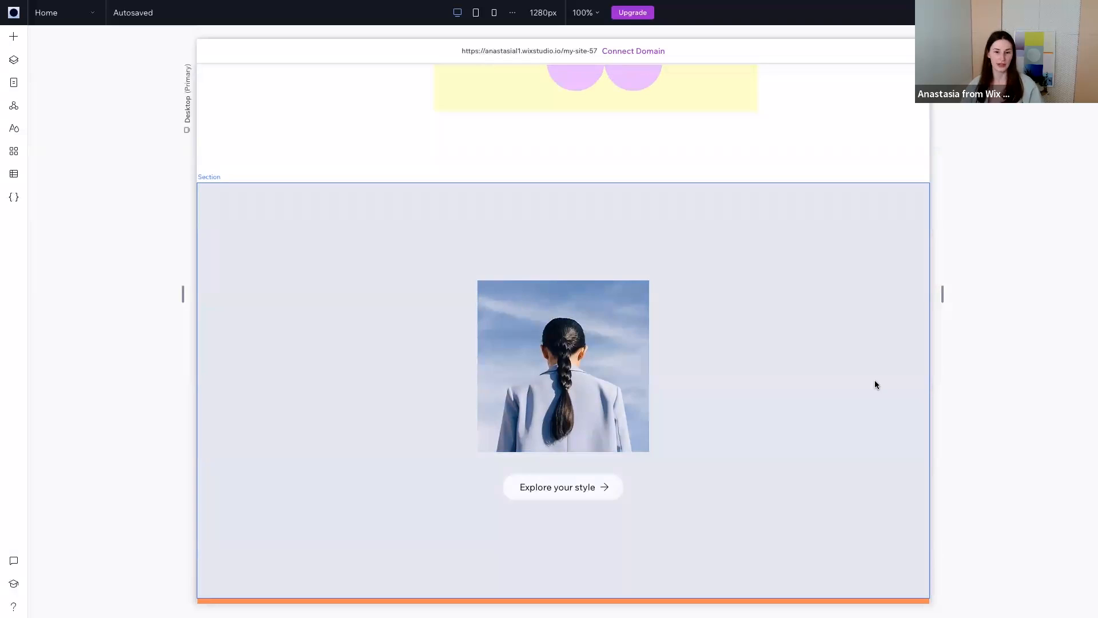
left_click(592, 484)
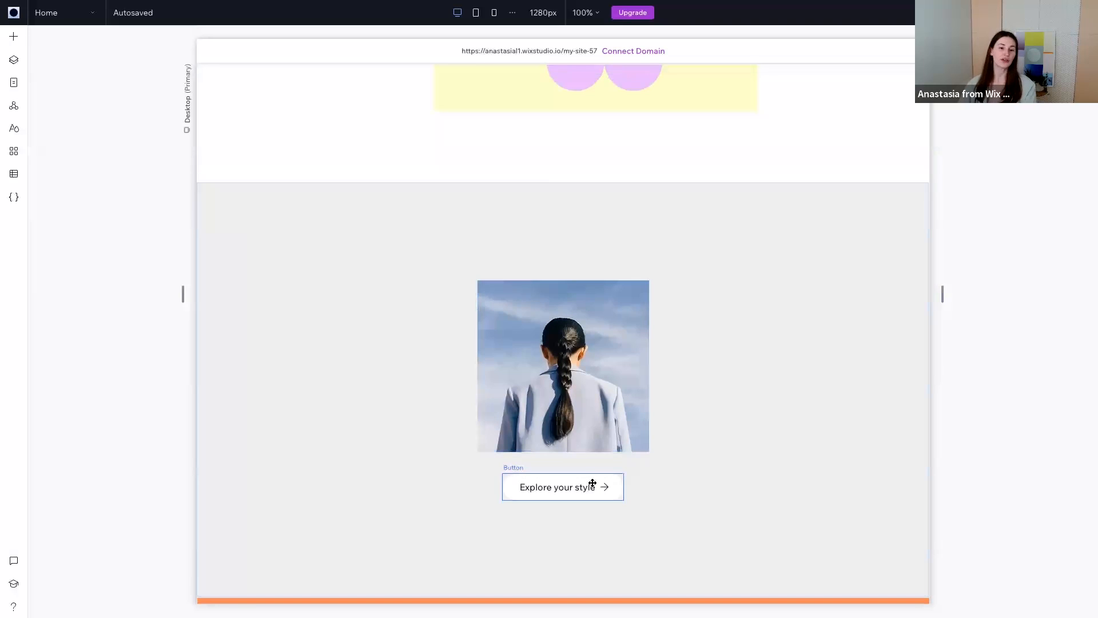
left_click(584, 481)
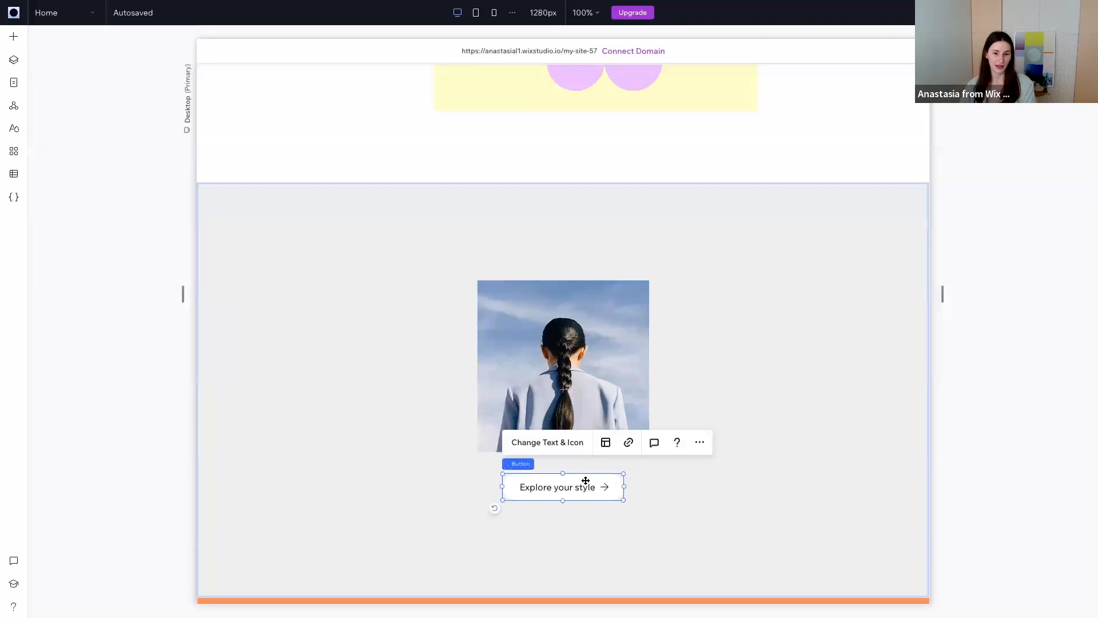
left_click_drag(583, 478, 581, 448)
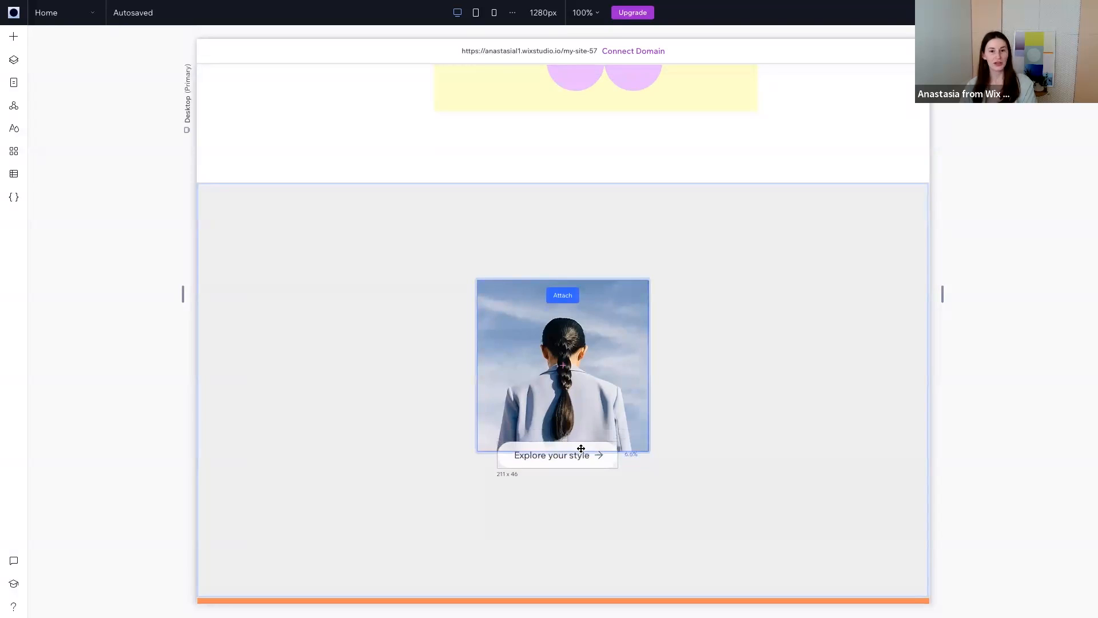
mouse_move(581, 449)
left_mouse_down()
mouse_move(576, 314)
mouse_move(598, 430)
mouse_move(588, 444)
left_mouse_up()
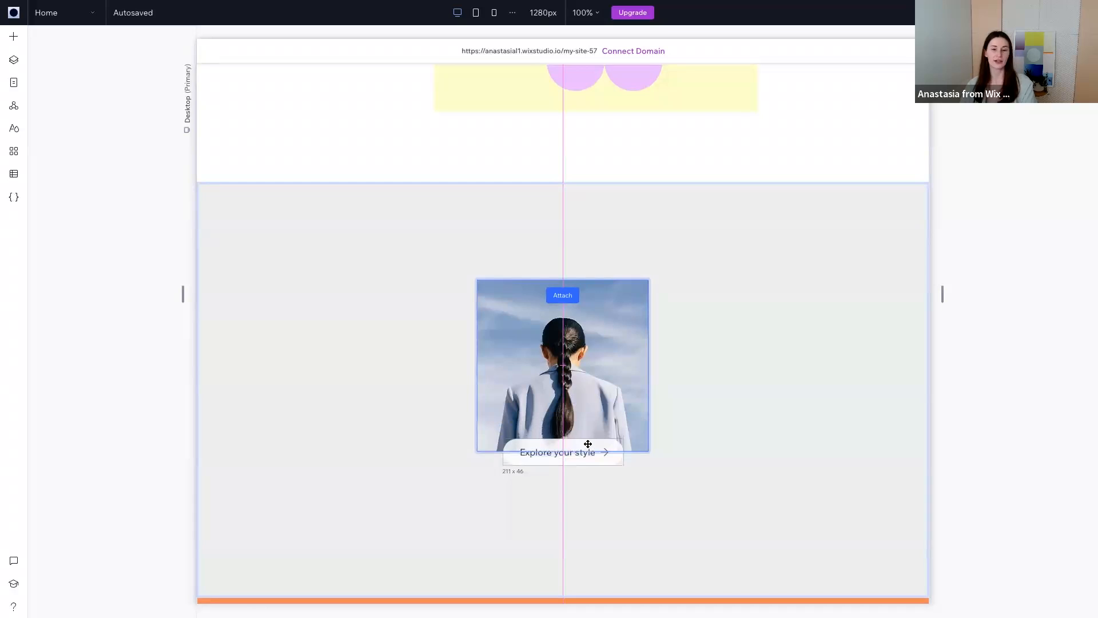
left_click_drag(588, 444, 587, 444)
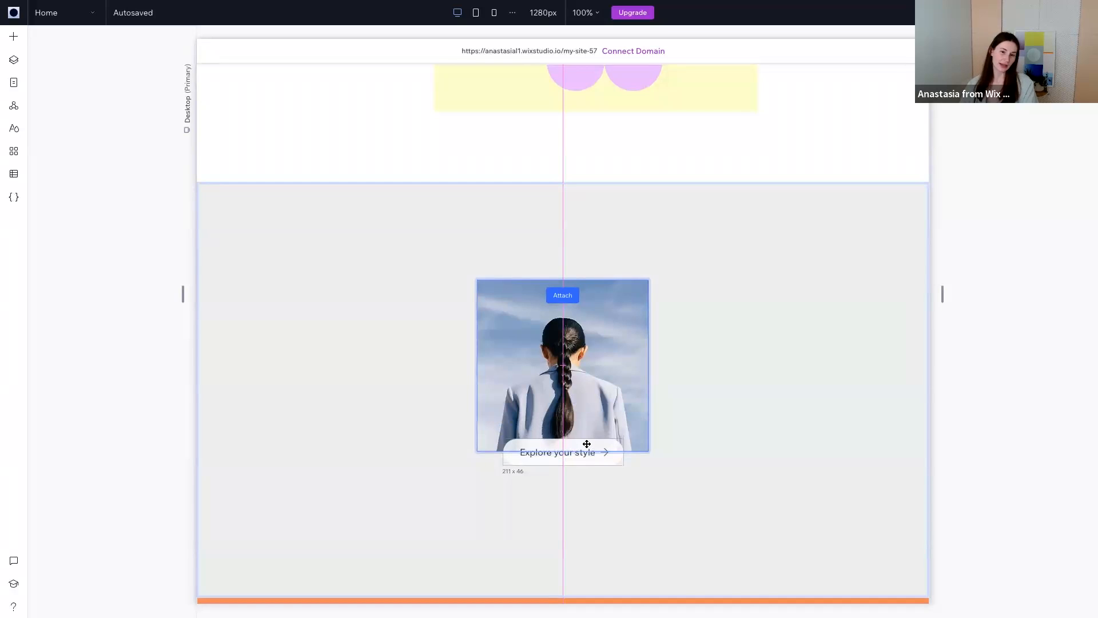
mouse_move(586, 444)
left_mouse_down()
mouse_move(583, 461)
mouse_move(777, 422)
mouse_move(845, 231)
mouse_move(748, 493)
mouse_move(654, 508)
mouse_move(593, 476)
mouse_move(584, 450)
left_mouse_up()
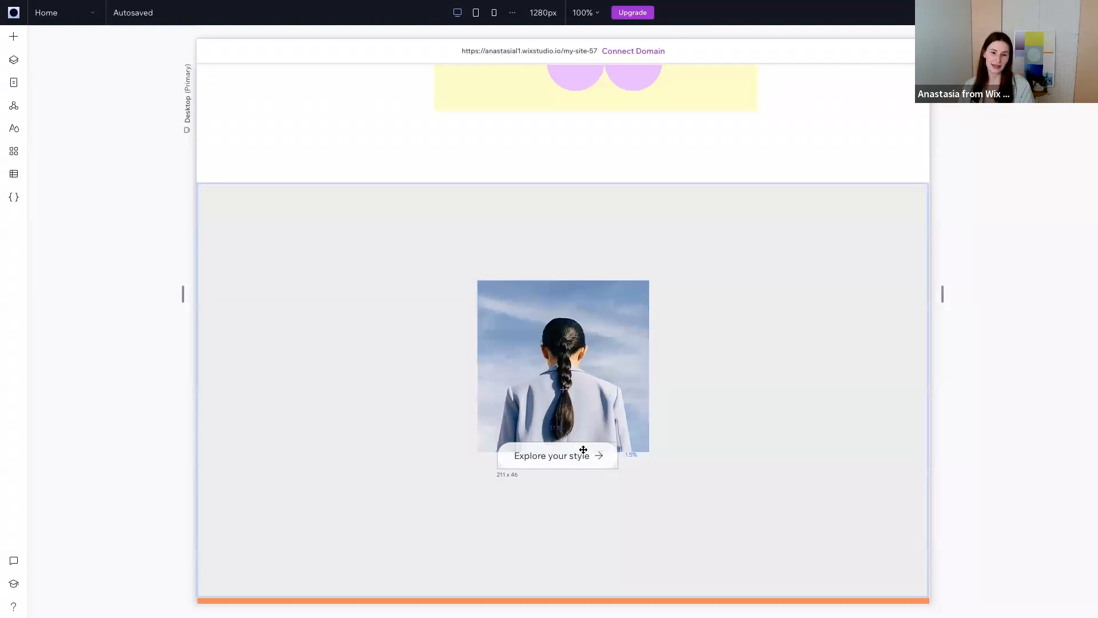
left_click_drag(583, 450, 583, 448)
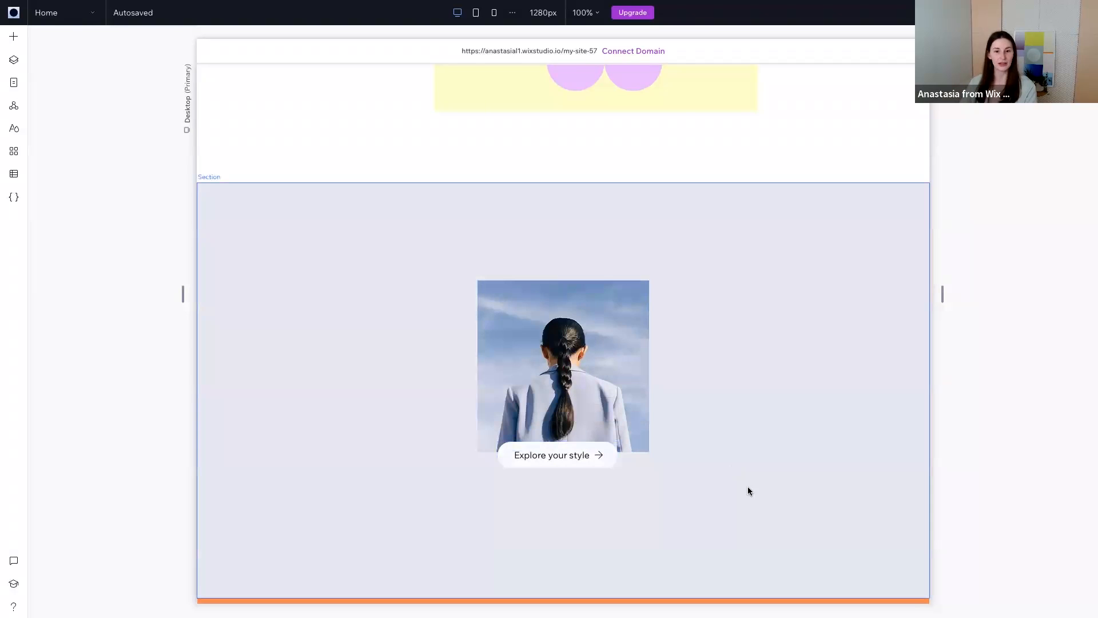
left_click(598, 455)
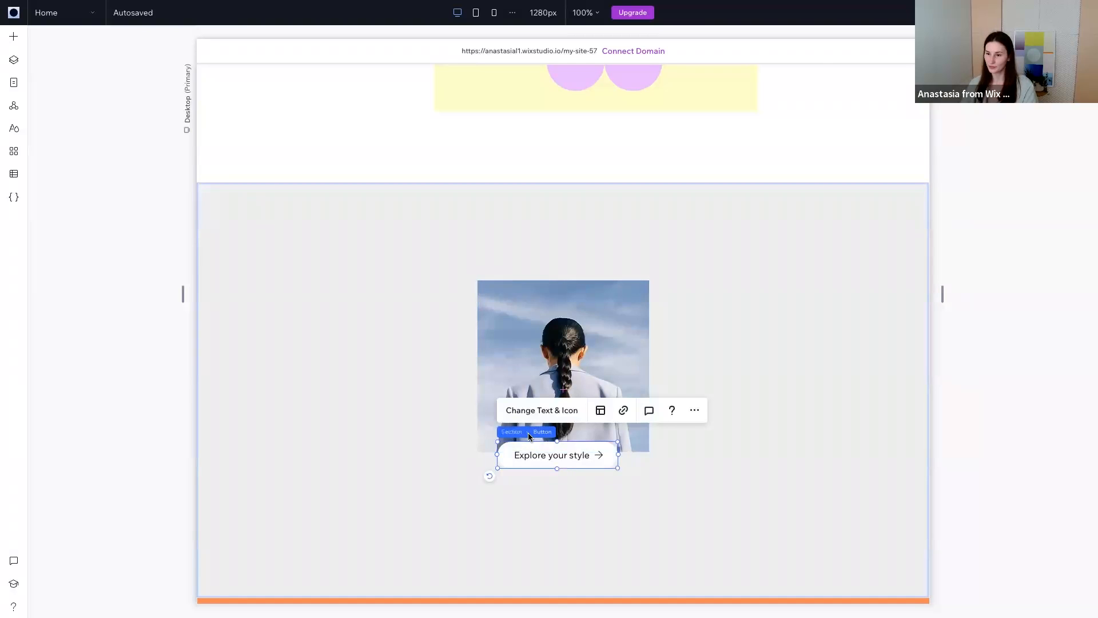
left_click(816, 497)
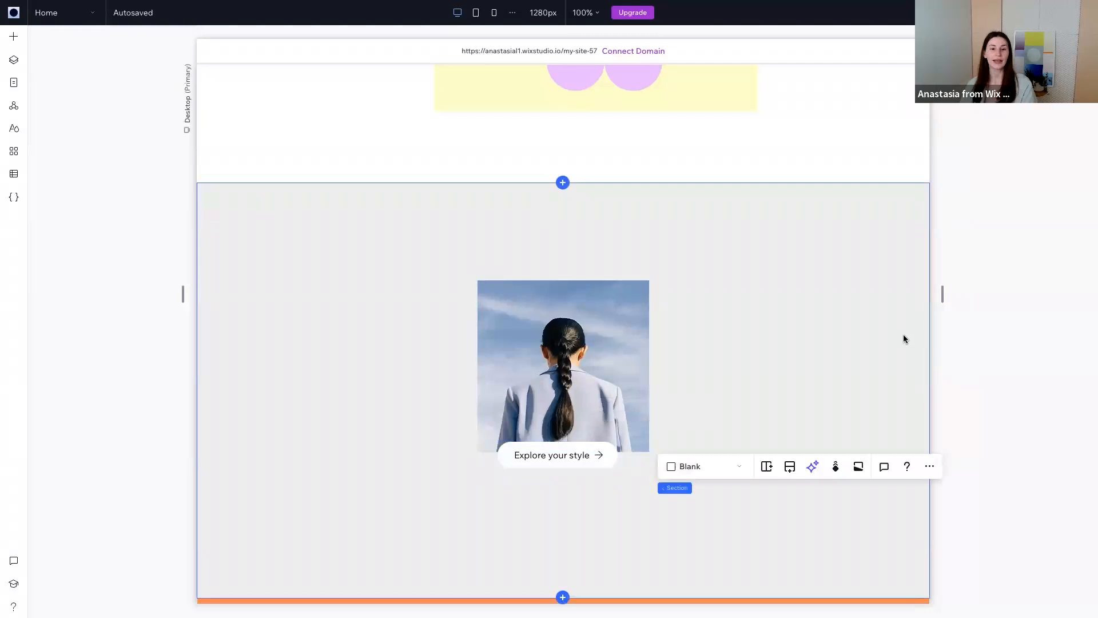
Check the Copy Element Design options available for the orange four-column section, and dismiss them.
scroll(905, 337, "down", 4)
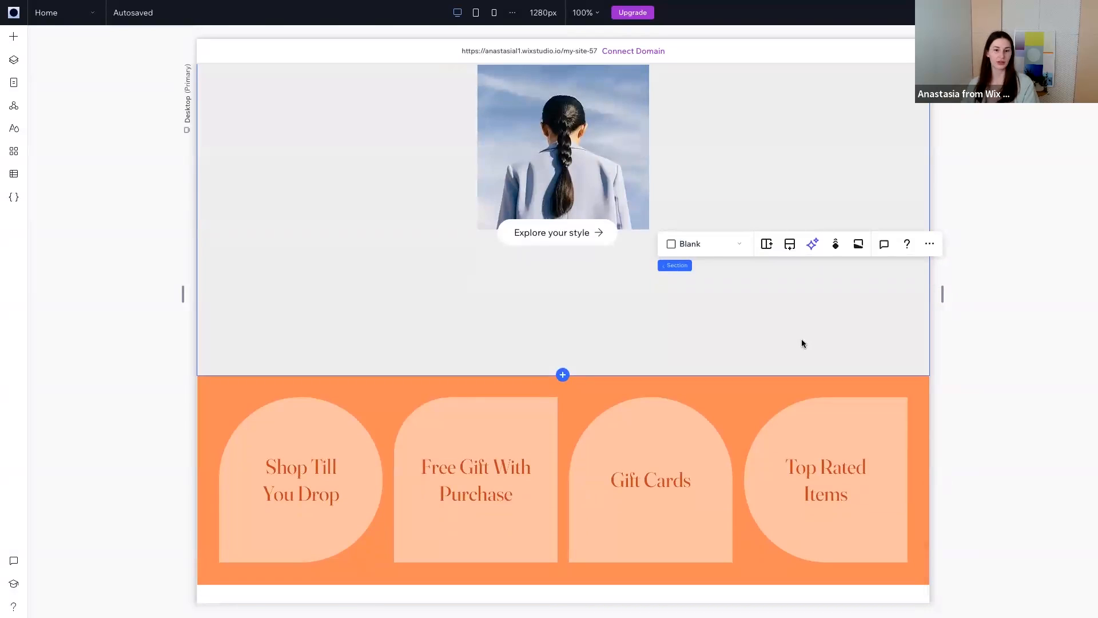
left_click(647, 382)
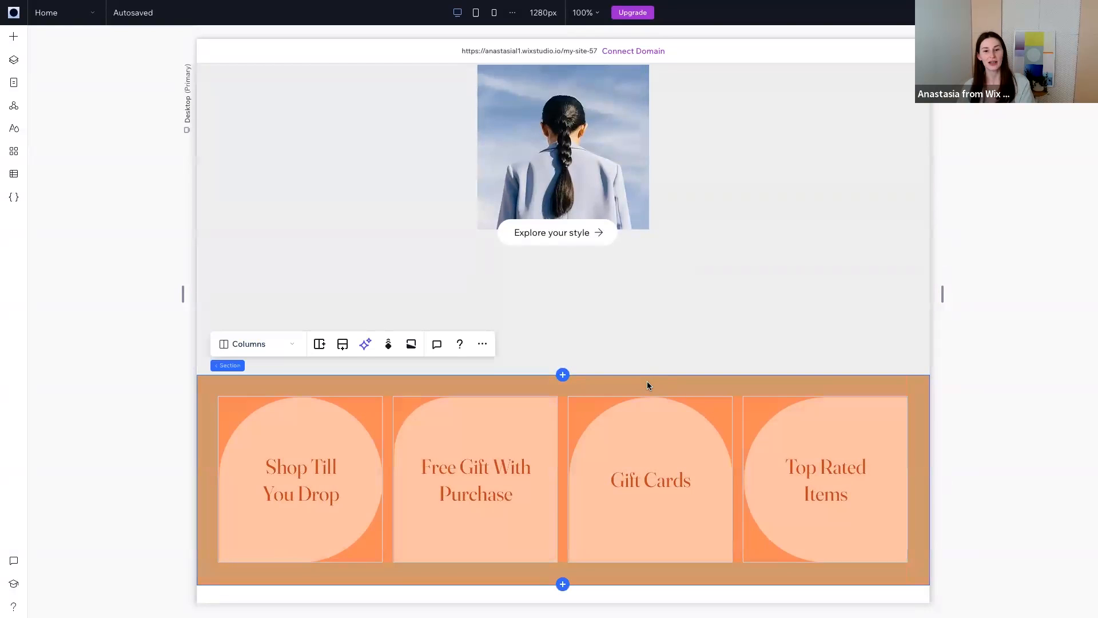
left_click(483, 344)
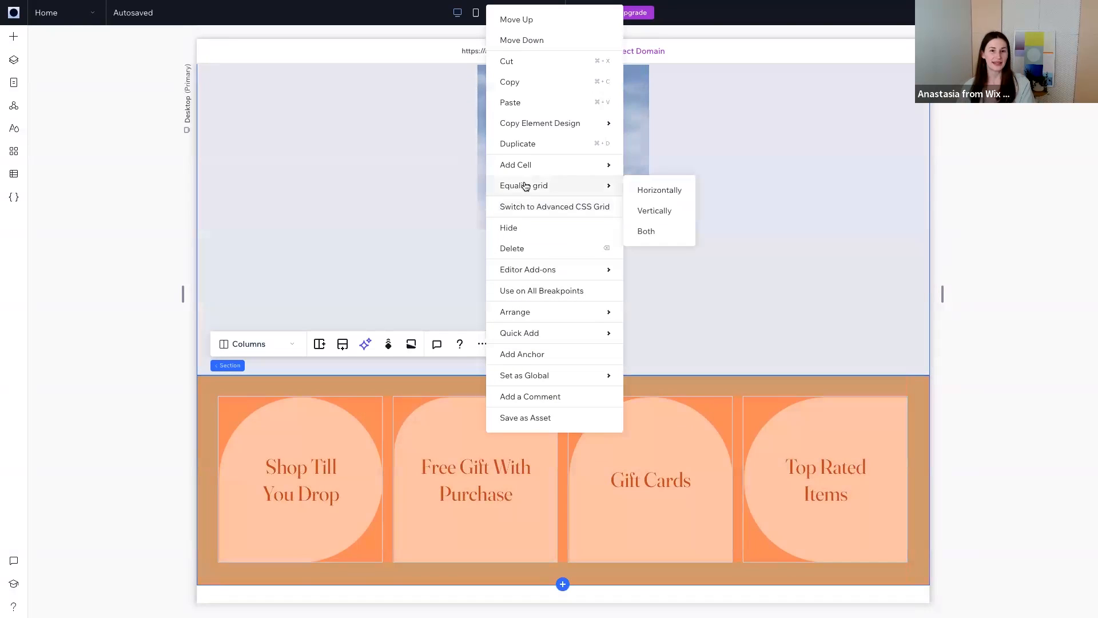
mouse_move(589, 125)
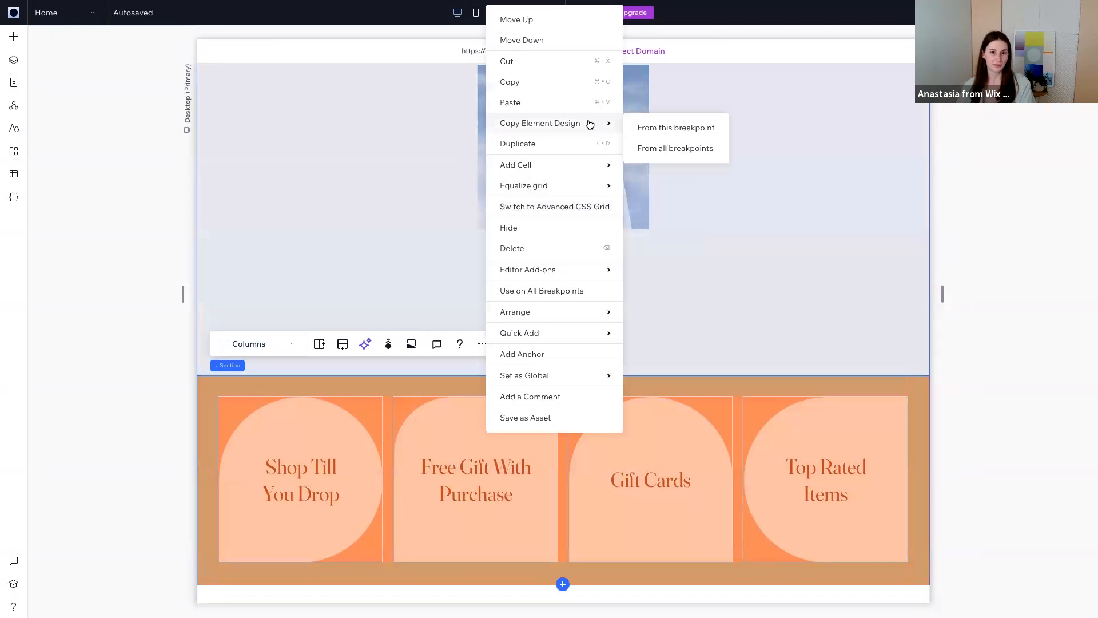
left_click(1011, 162)
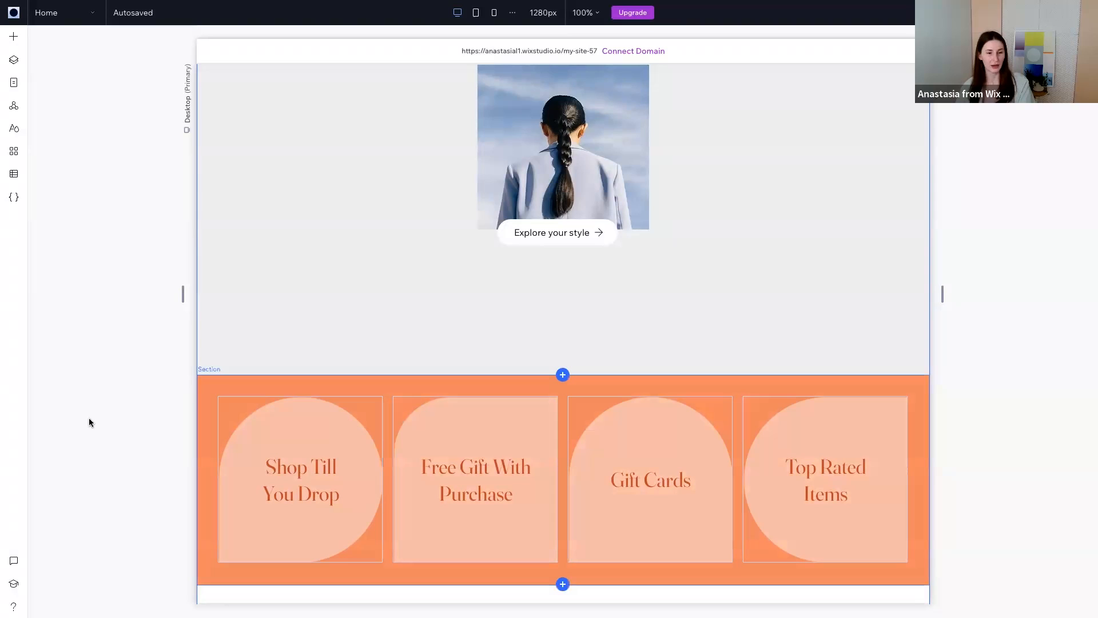
Set the font of the "Shop Till You Drop" heading to Fraunces 120 Semi Bold.
left_click(296, 465)
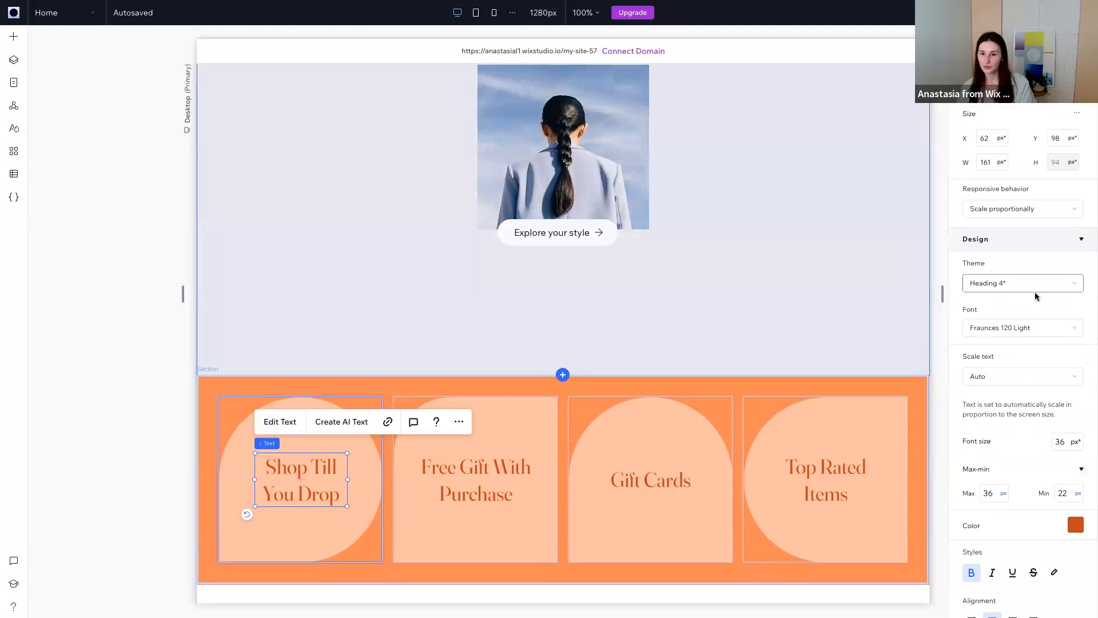
left_click(1062, 327)
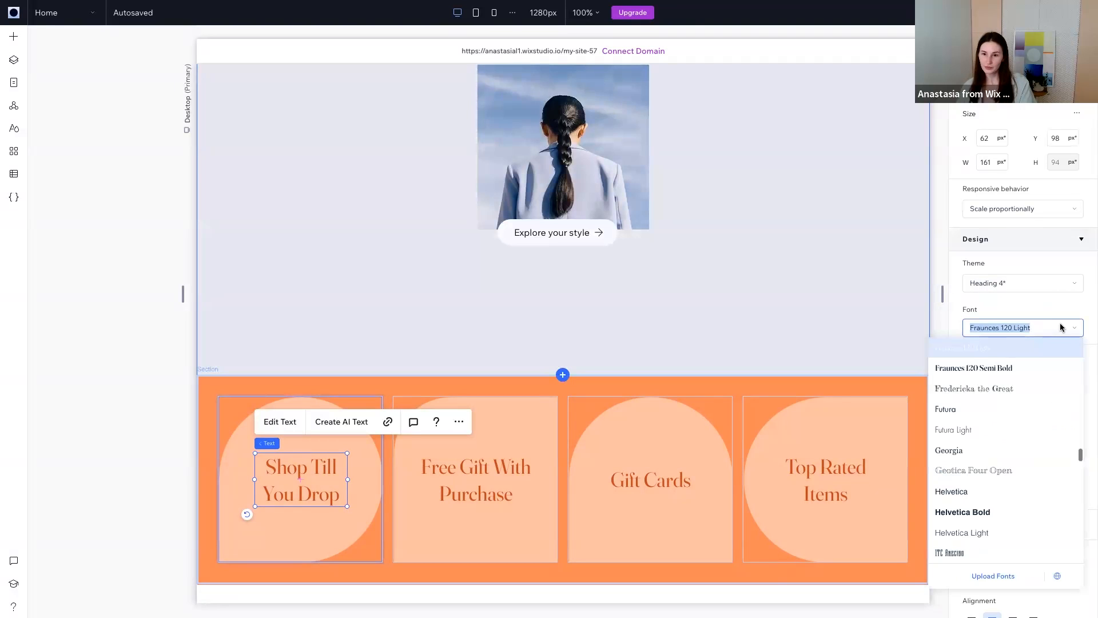
left_click(1013, 372)
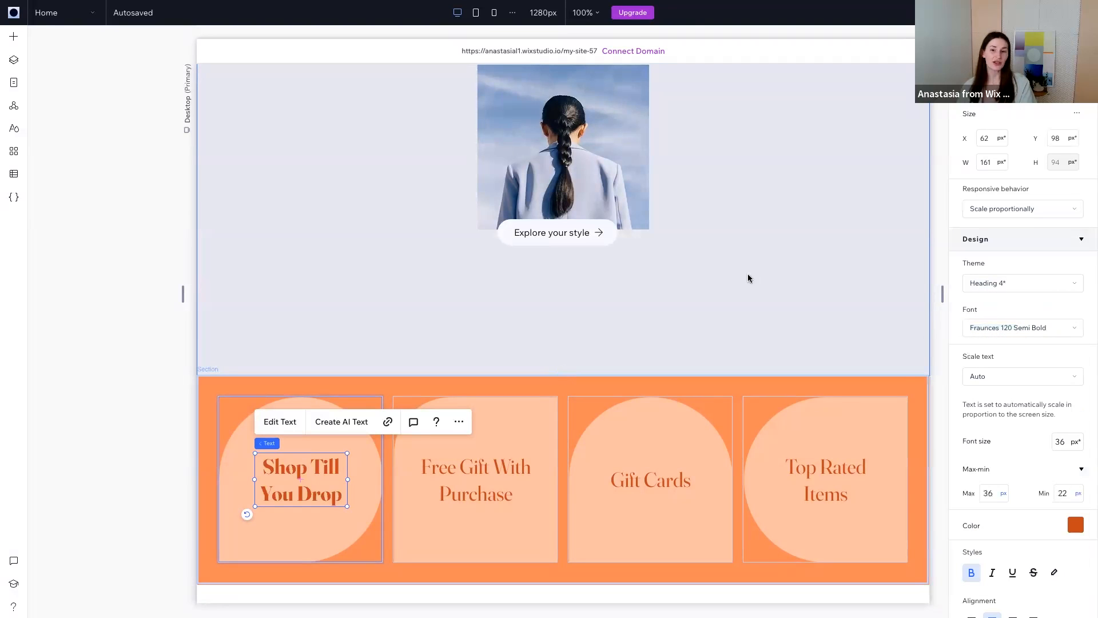
left_click(154, 373)
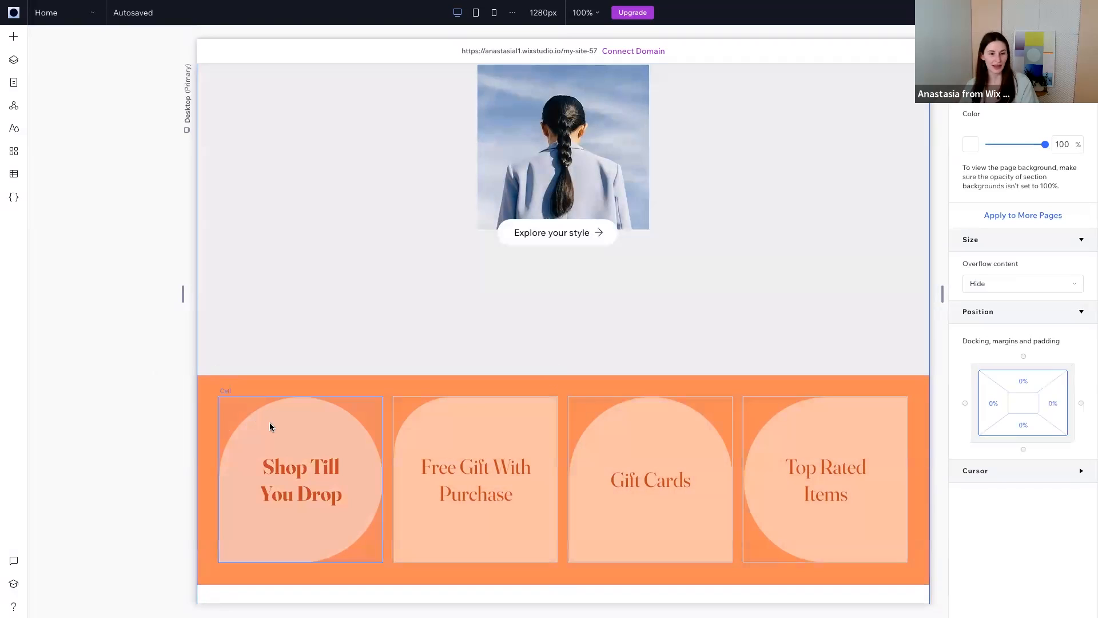
Copy the "Shop Till You Drop" text design from this breakpoint and apply it to the other three headings in the orange section.
left_click(328, 470)
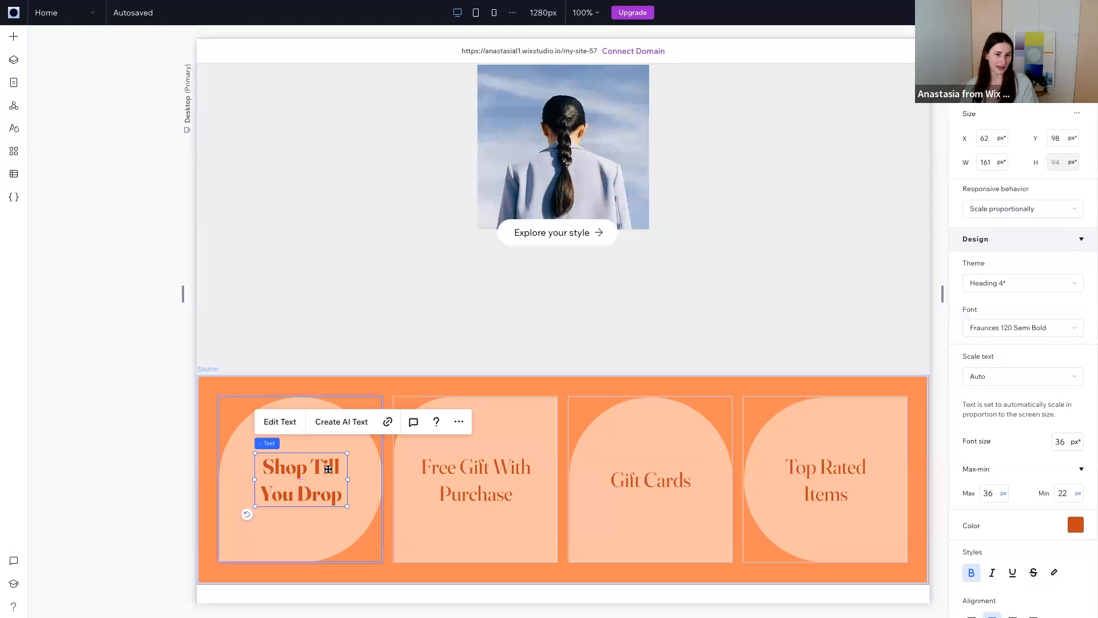
left_click(459, 421)
mouse_move(531, 164)
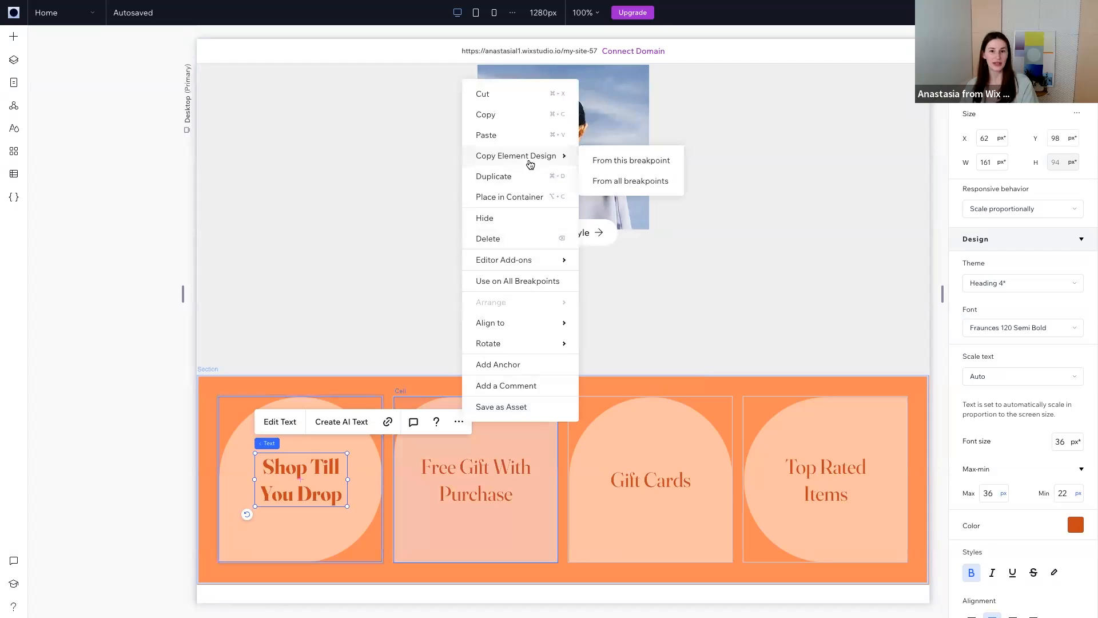
left_click(640, 164)
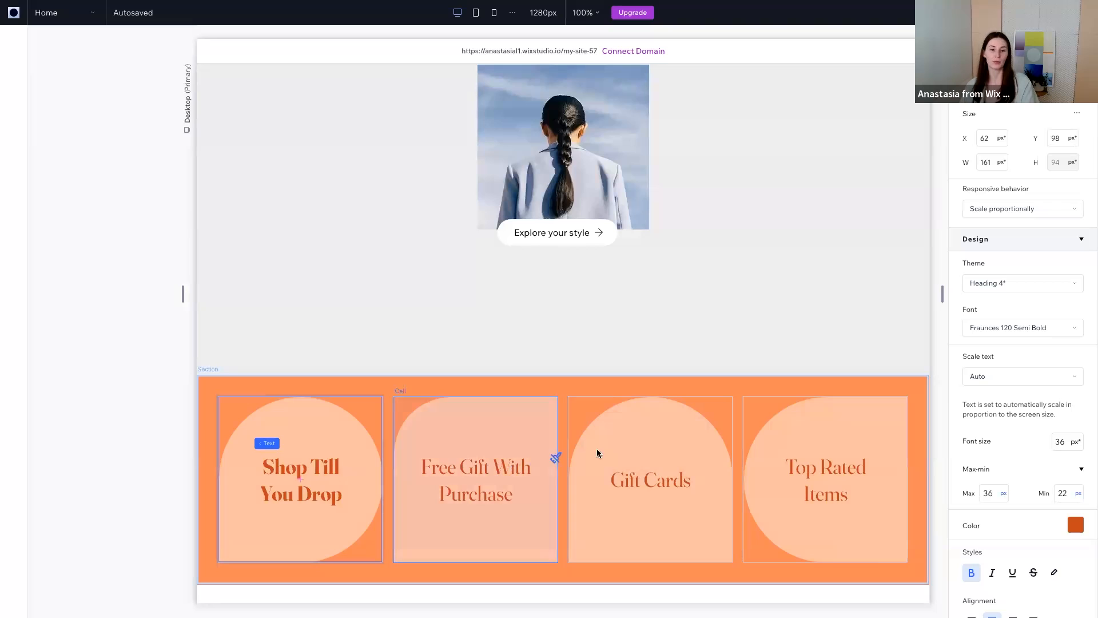
left_click(472, 480)
left_click(642, 475)
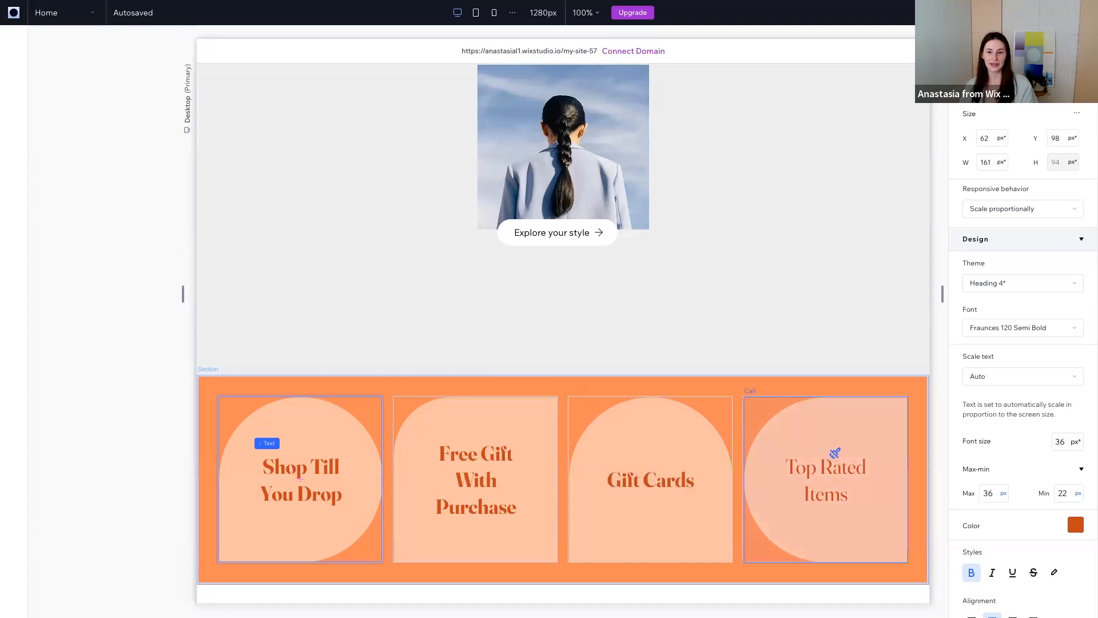
left_click(848, 463)
key("Escape")
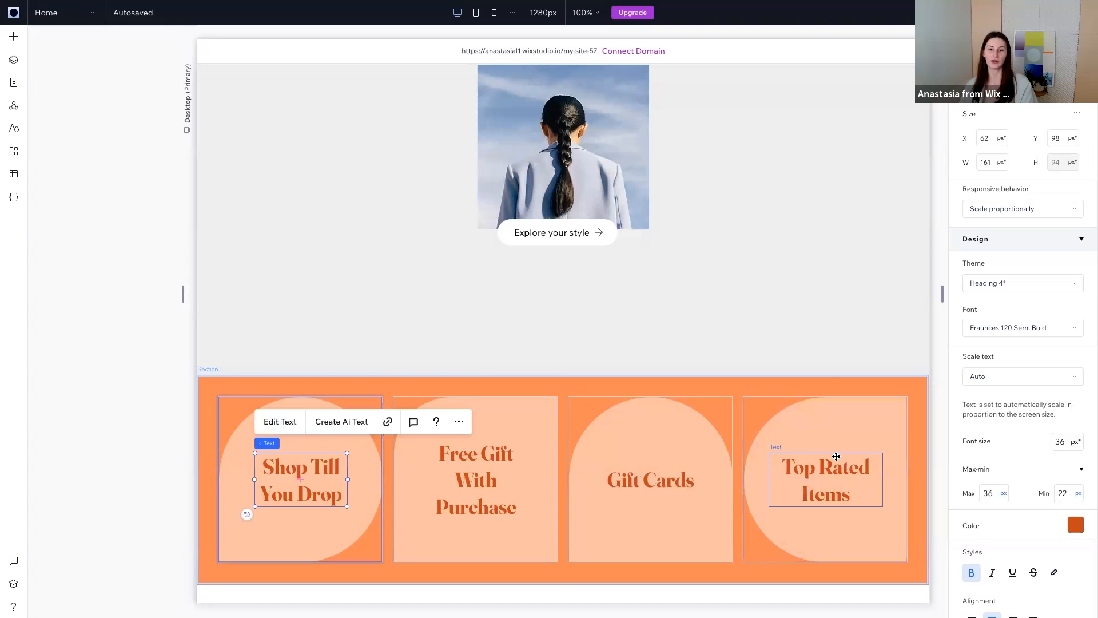
left_click(820, 333)
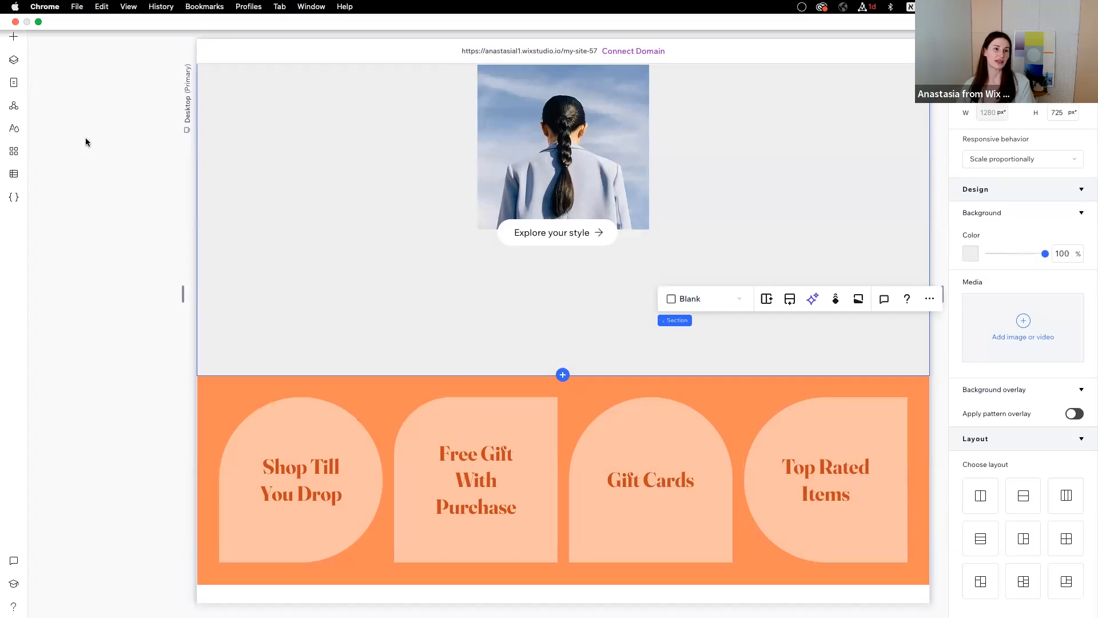
Open the collection of available Editor Add-ons and look through the tools offered.
left_click(12, 15)
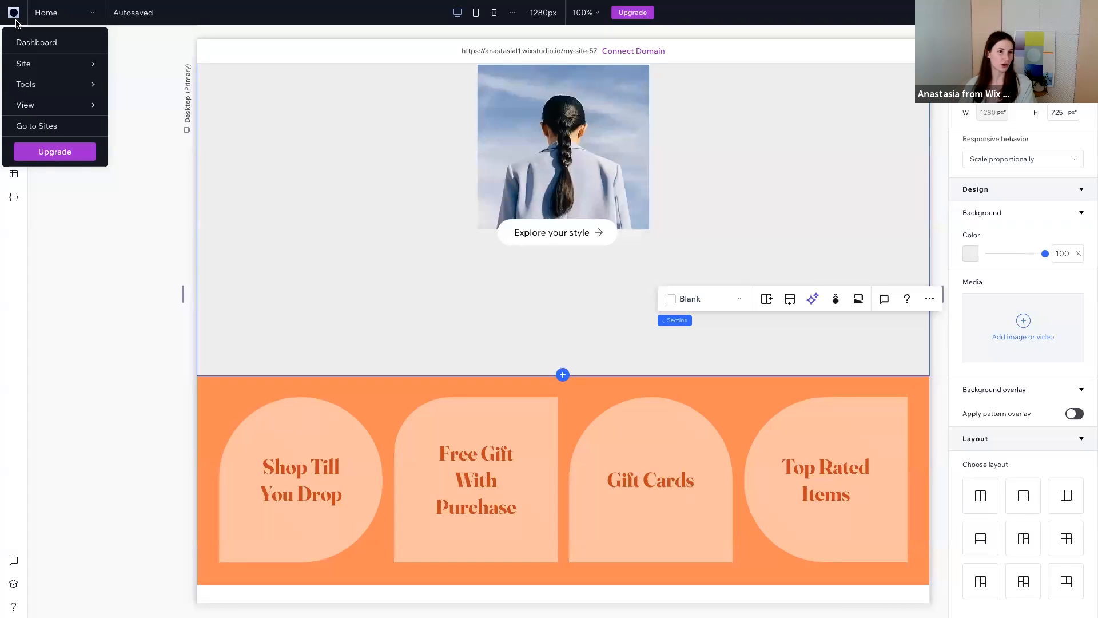
mouse_move(44, 84)
mouse_move(172, 174)
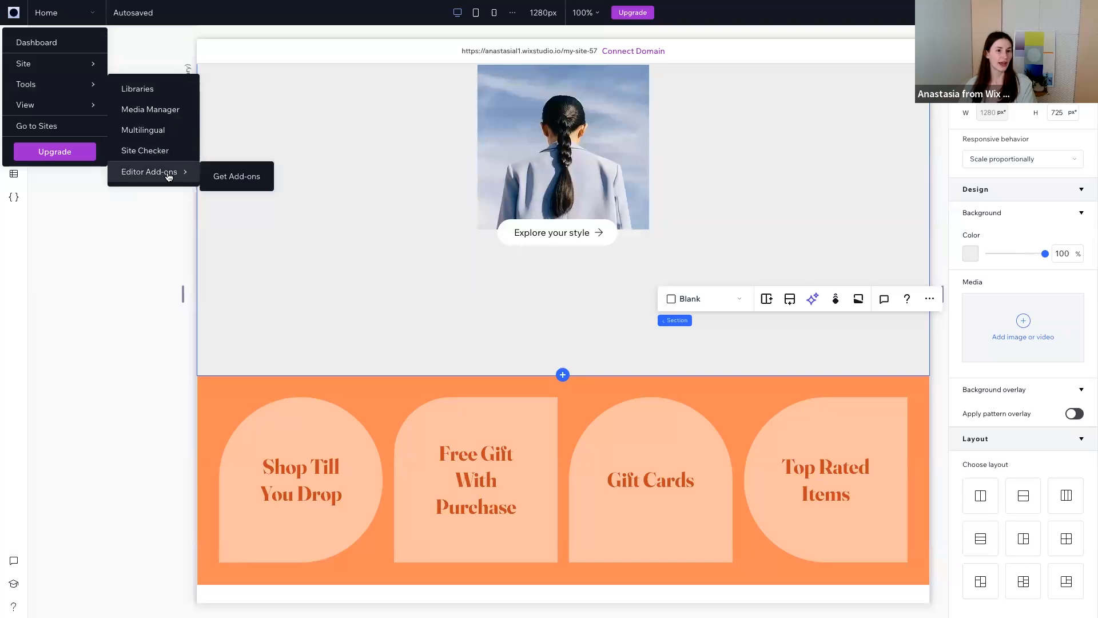
left_click(225, 178)
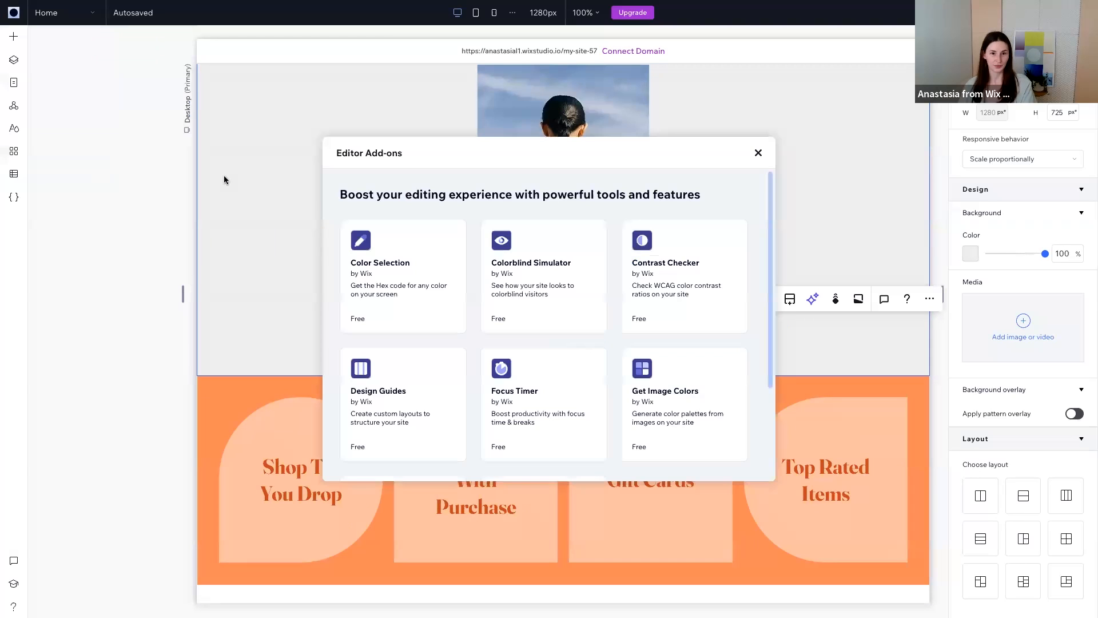
scroll(550, 323, "down", 2)
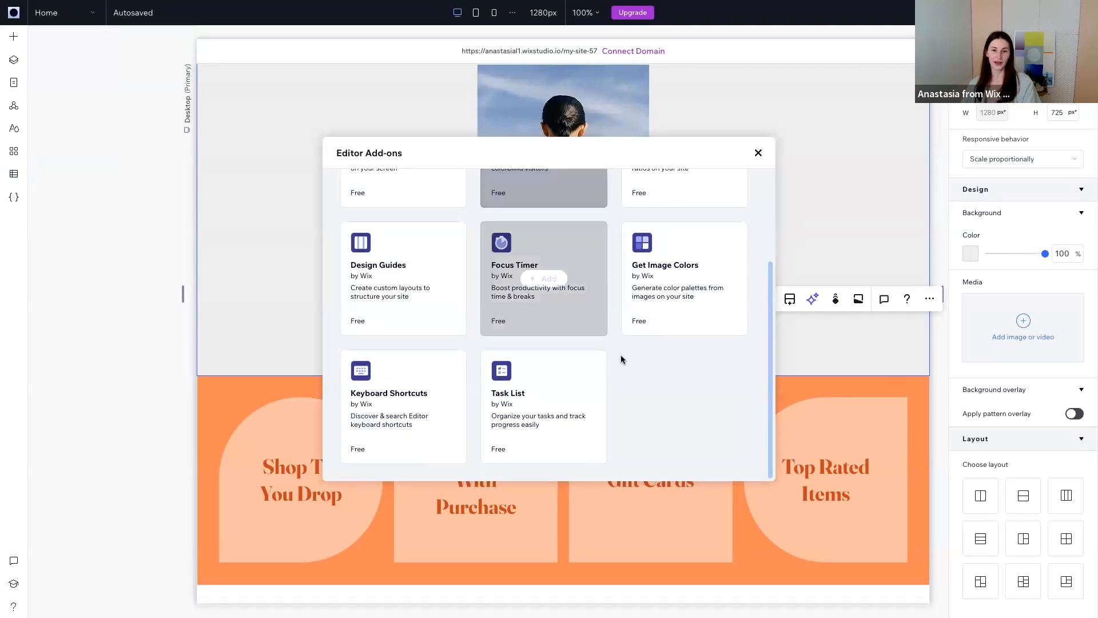
scroll(624, 361, "up", 2)
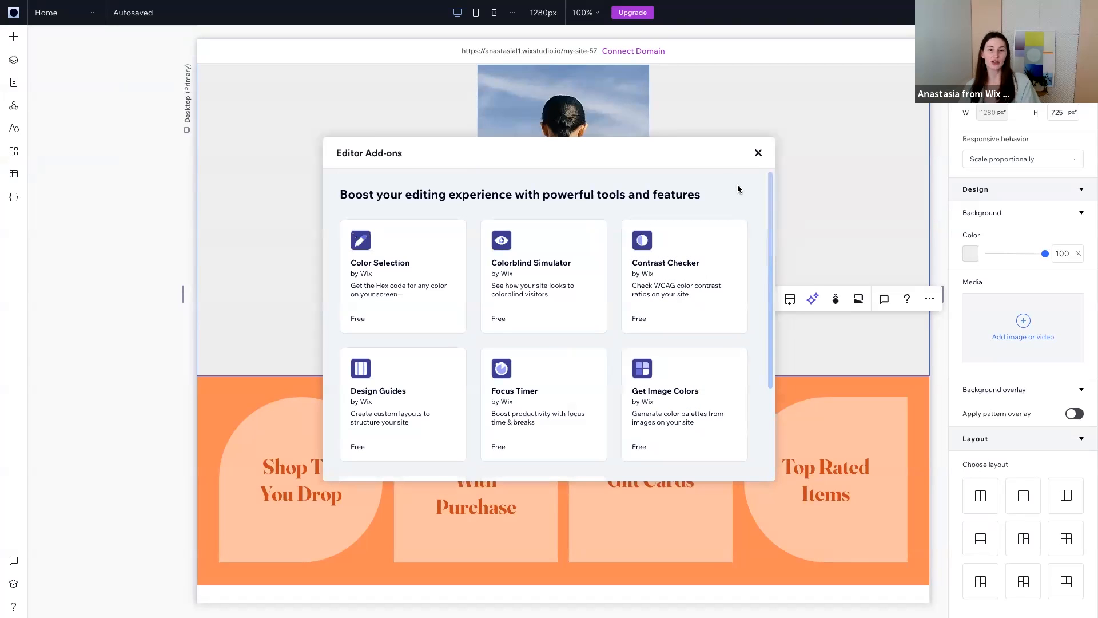
Add the Get Image Colors add-on and extract a color palette from the photo of the woman with the braid.
scroll(572, 400, "down", 2)
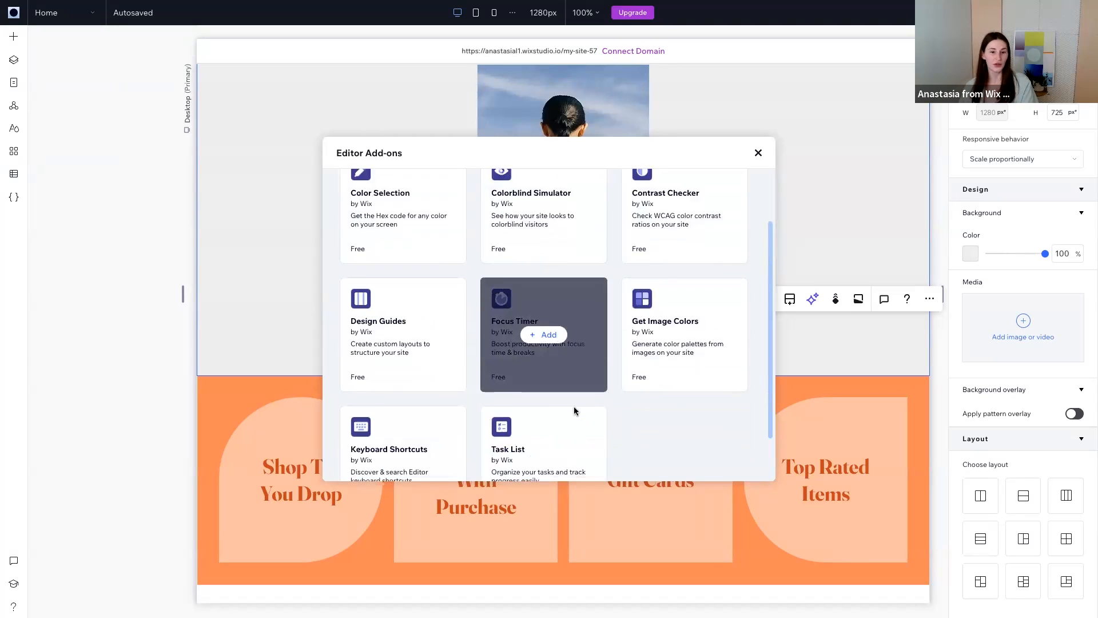
scroll(694, 400, "up", 2)
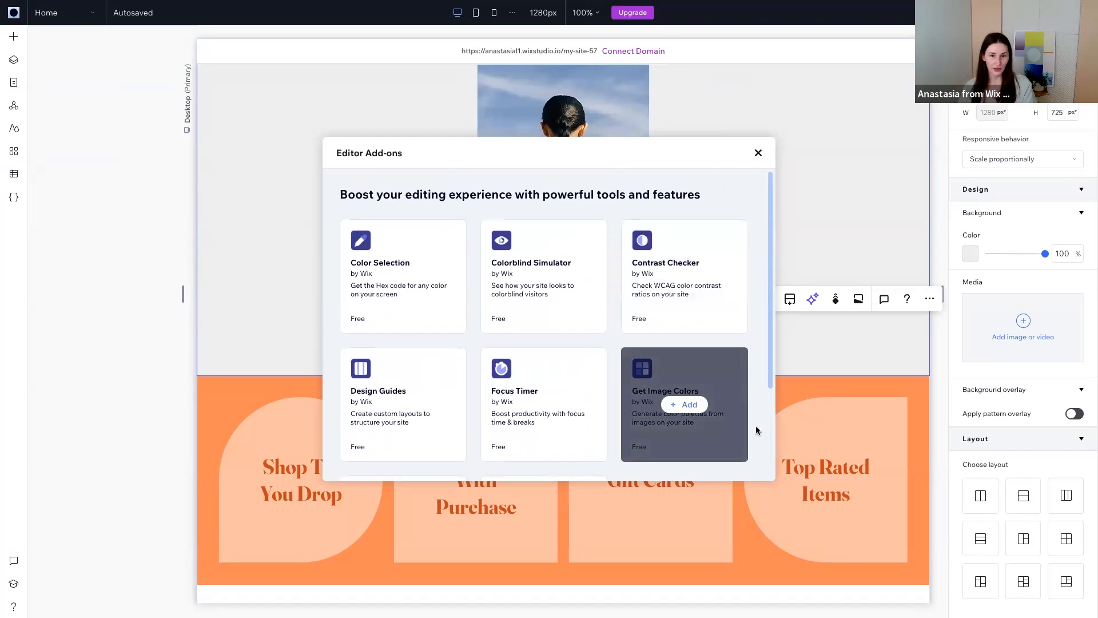
left_click(683, 405)
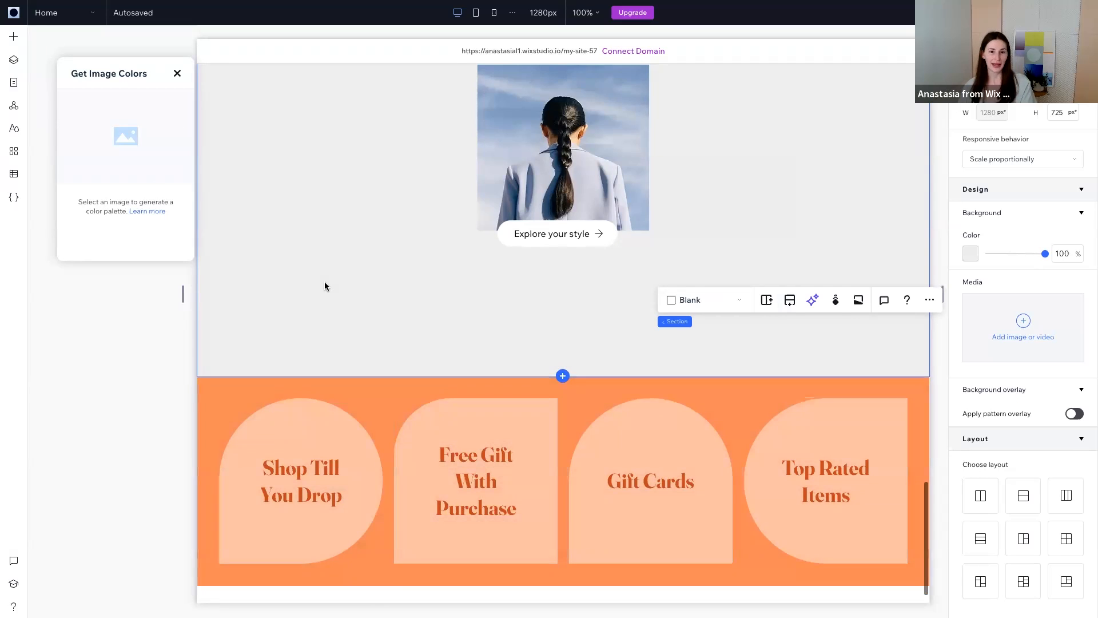
scroll(324, 283, "up", 2)
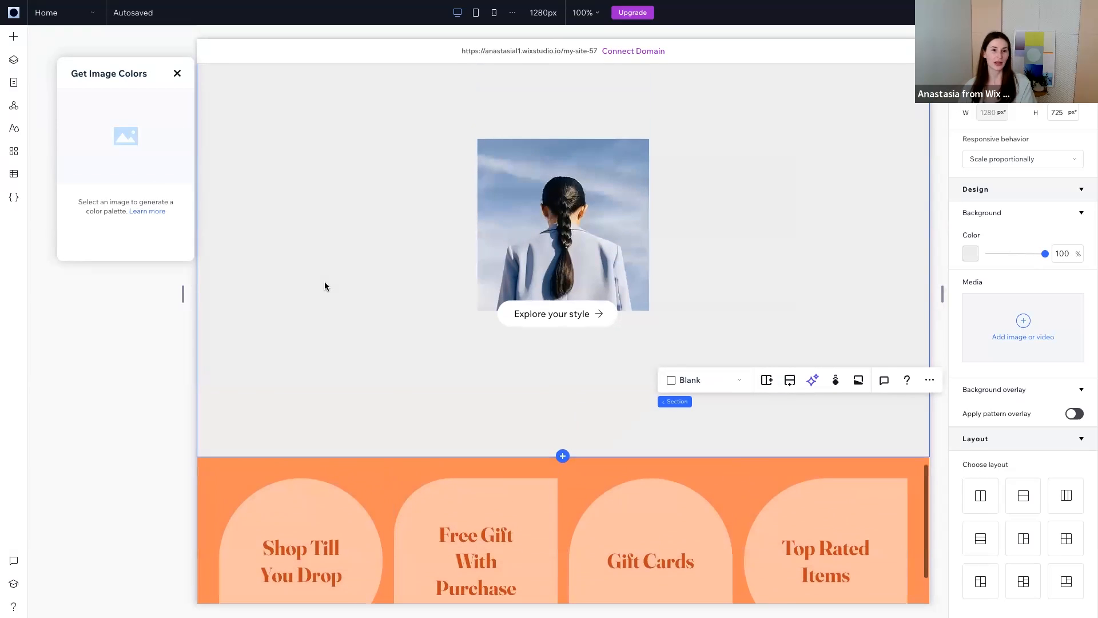
left_click(513, 232)
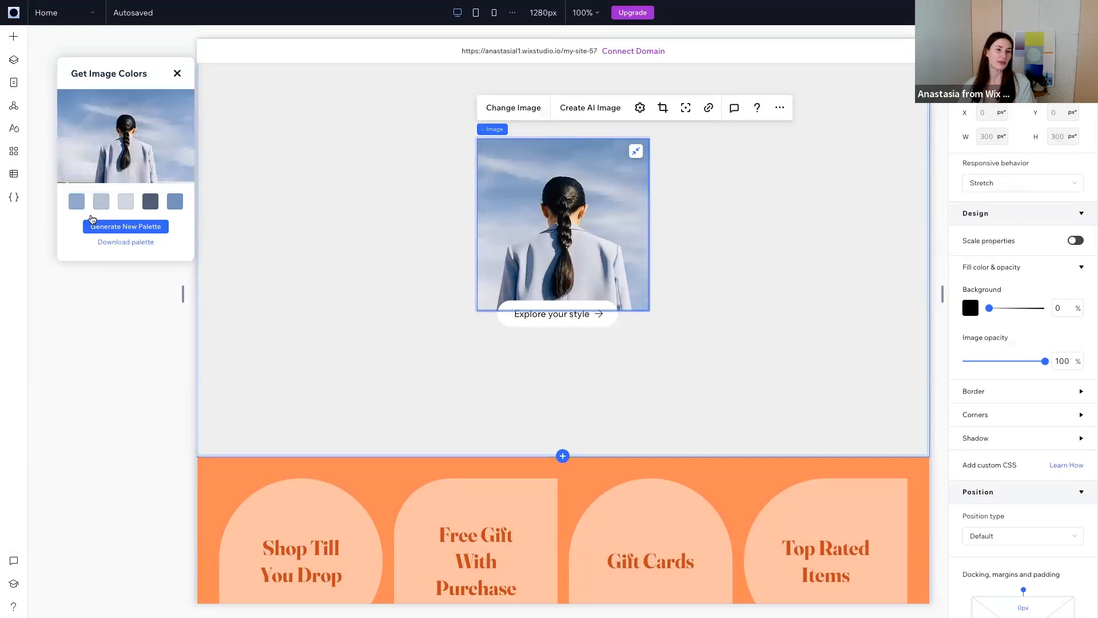
Extract a palette from the "Unleash Your Potential" section's drink image, generate a new palette variation for it, and close the add-on.
scroll(270, 229, "up", 20)
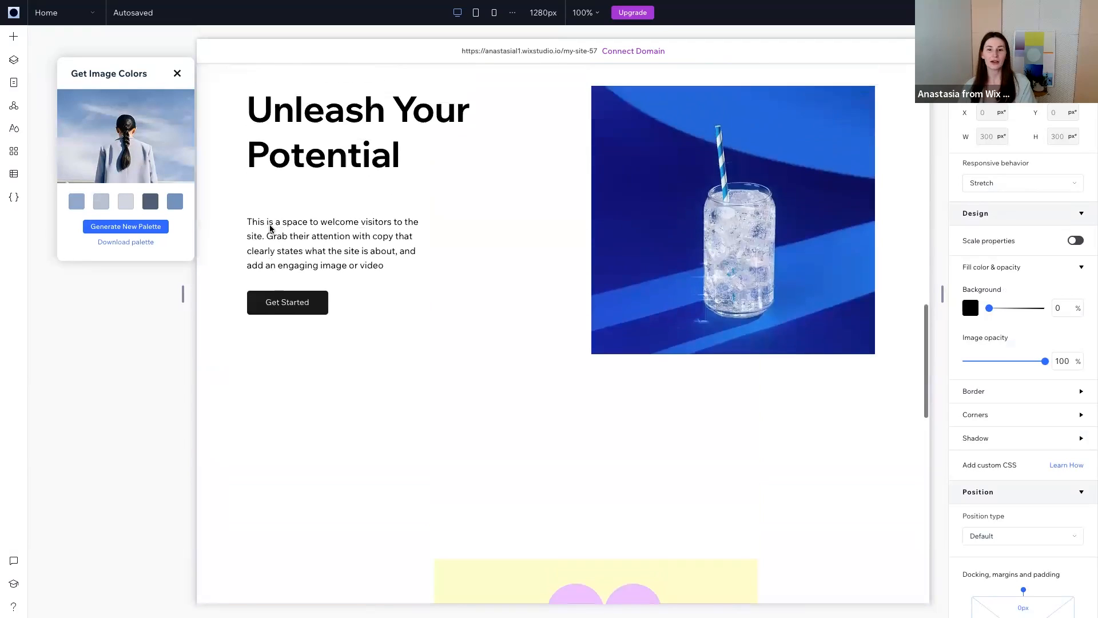
scroll(270, 229, "down", 6)
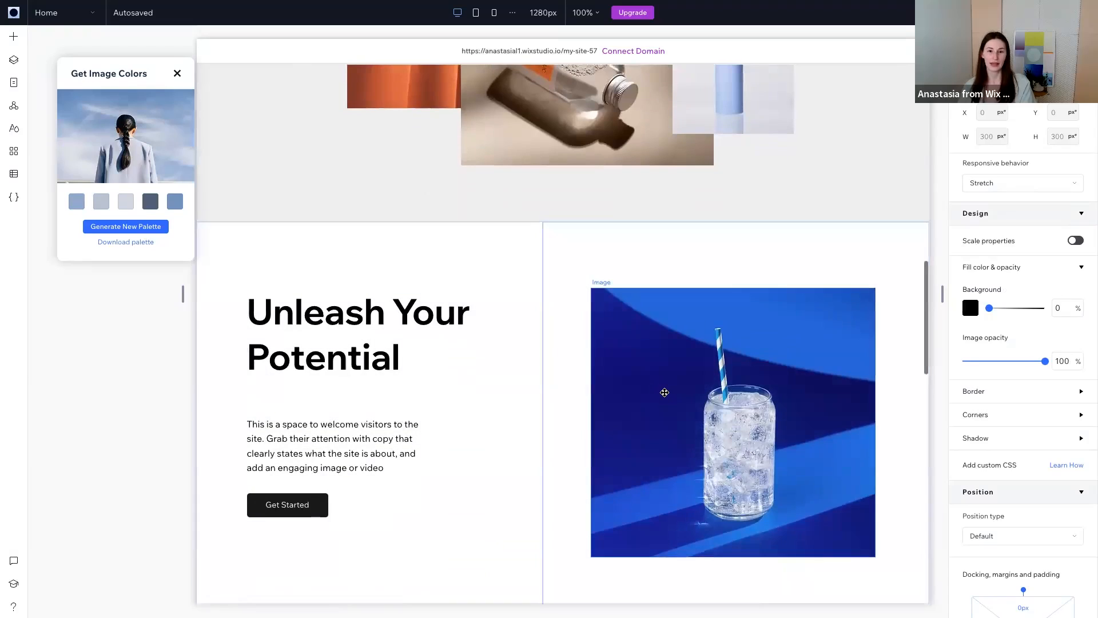
left_click(664, 392)
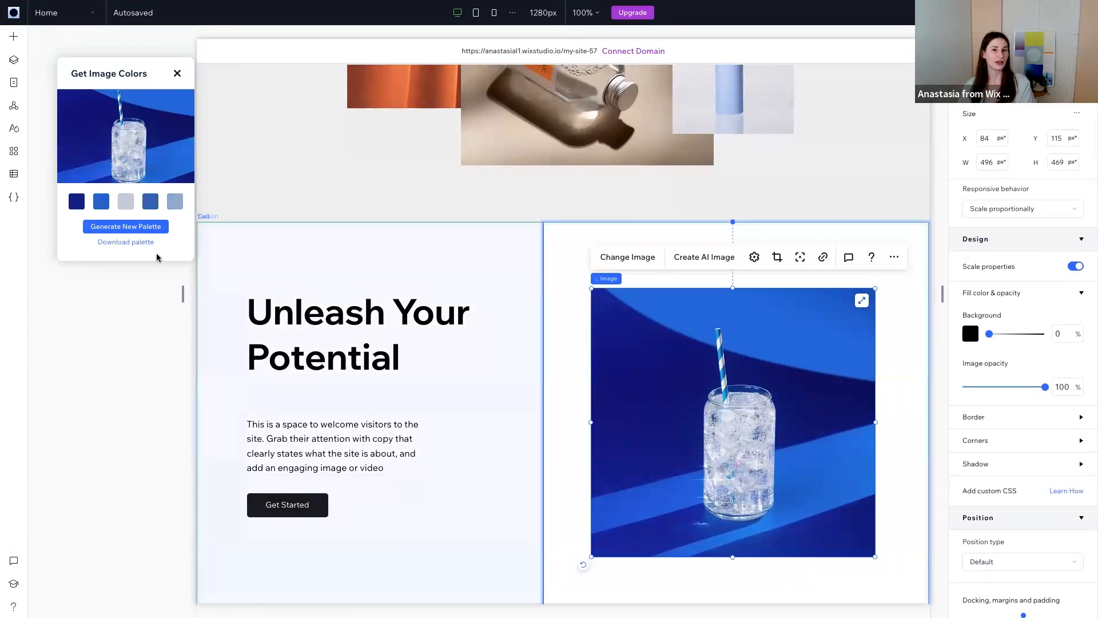
left_click(142, 231)
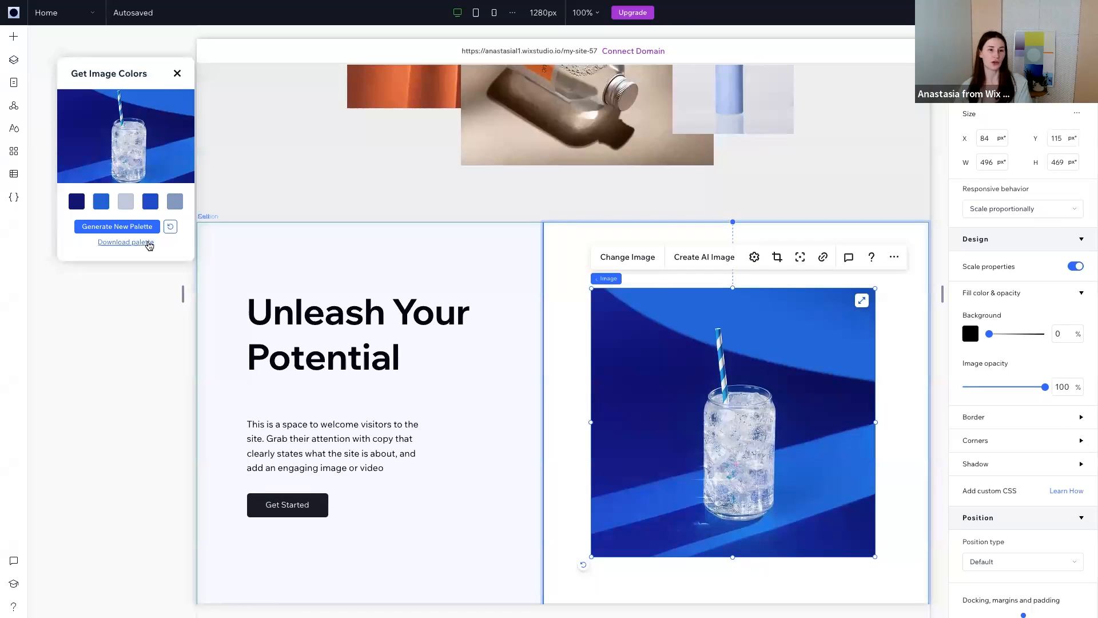
left_click(176, 73)
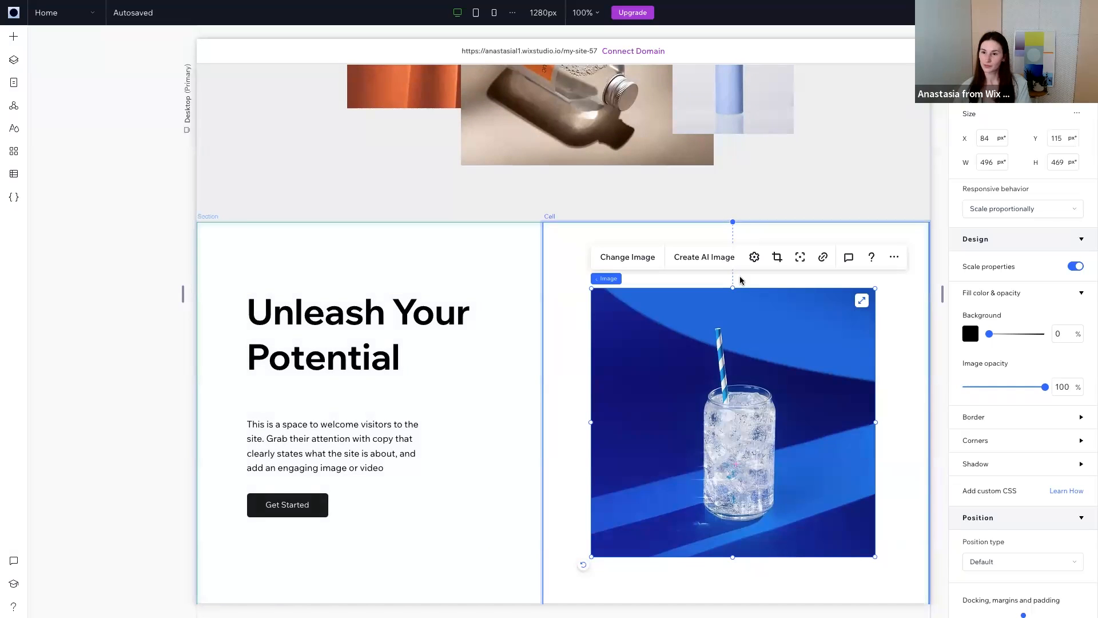
key("ctrl+Left")
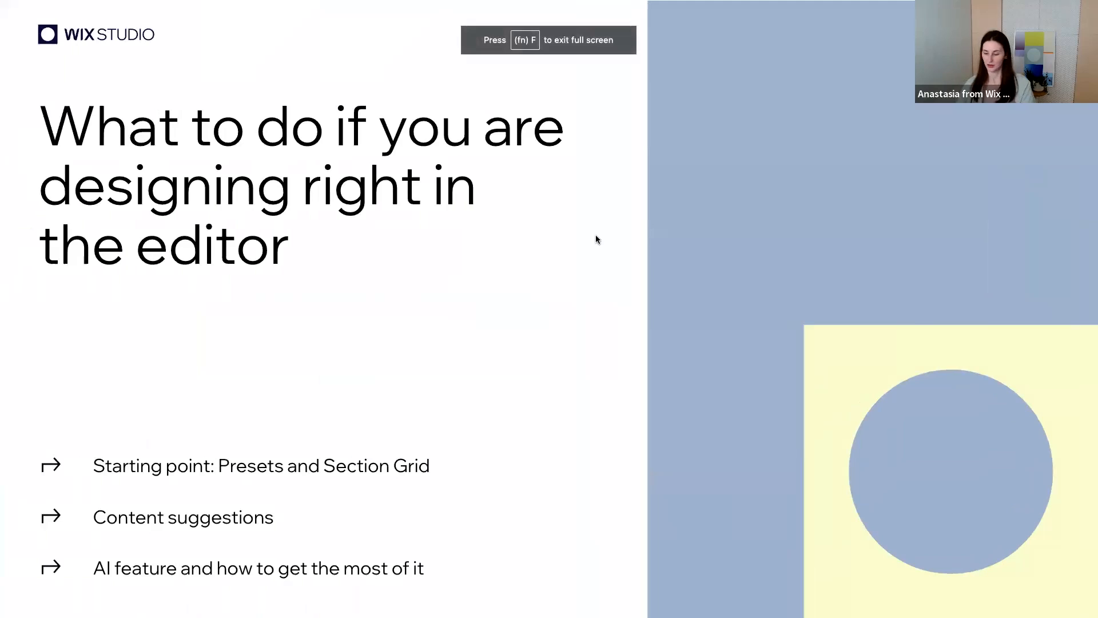
key("Right")
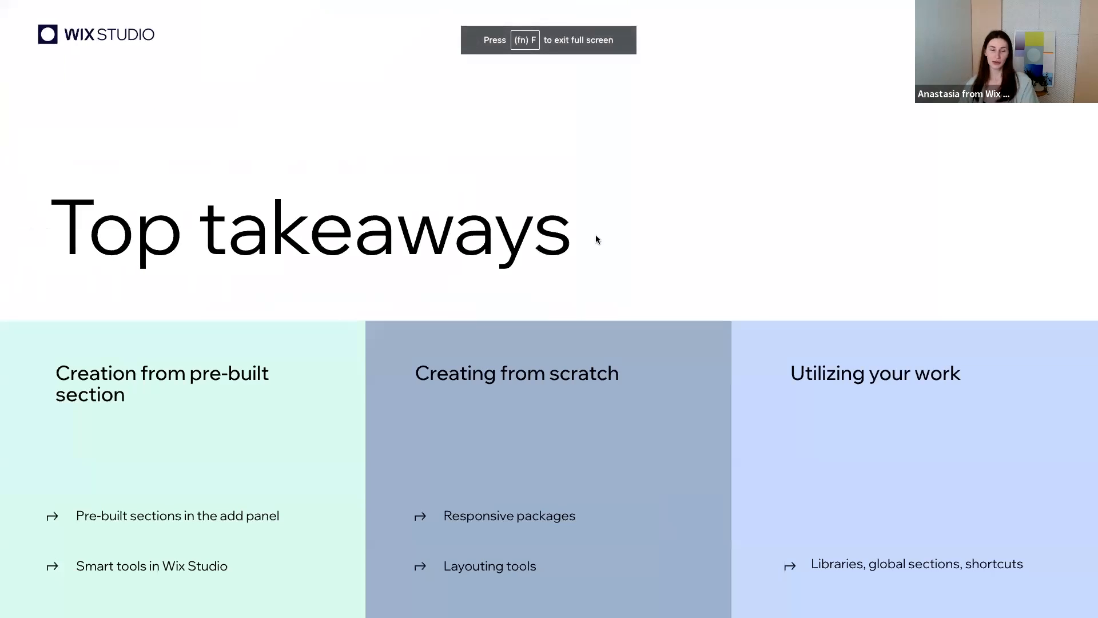